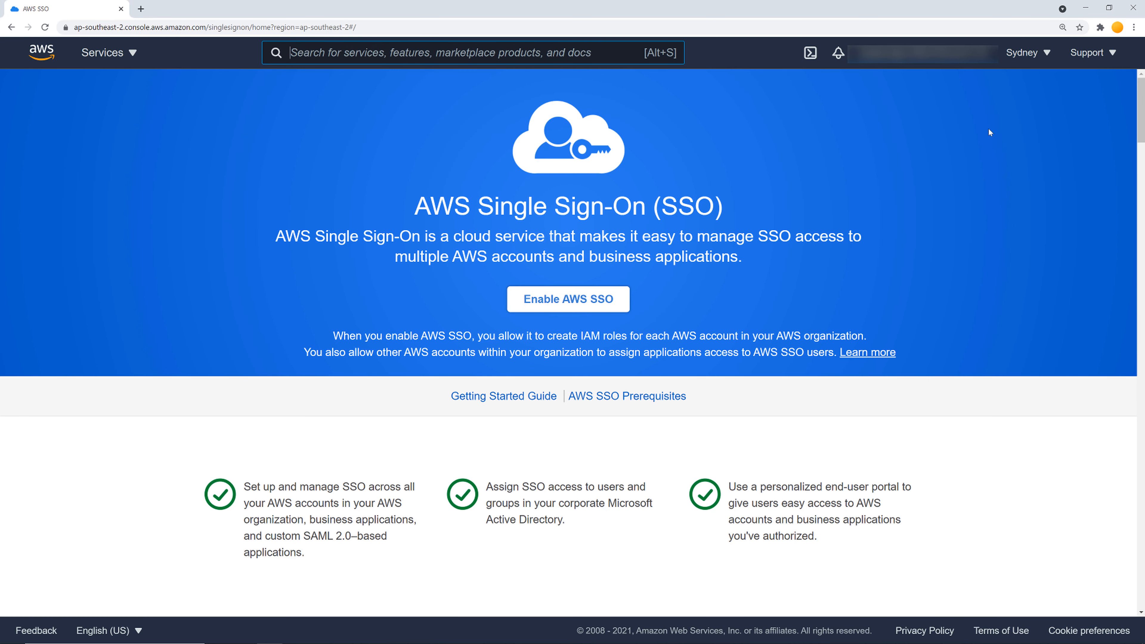
Step: Check that the region is Asia Pacific (Sydney) and enable AWS SSO
{"action": "left_click", "coordinate": [1046, 53]}
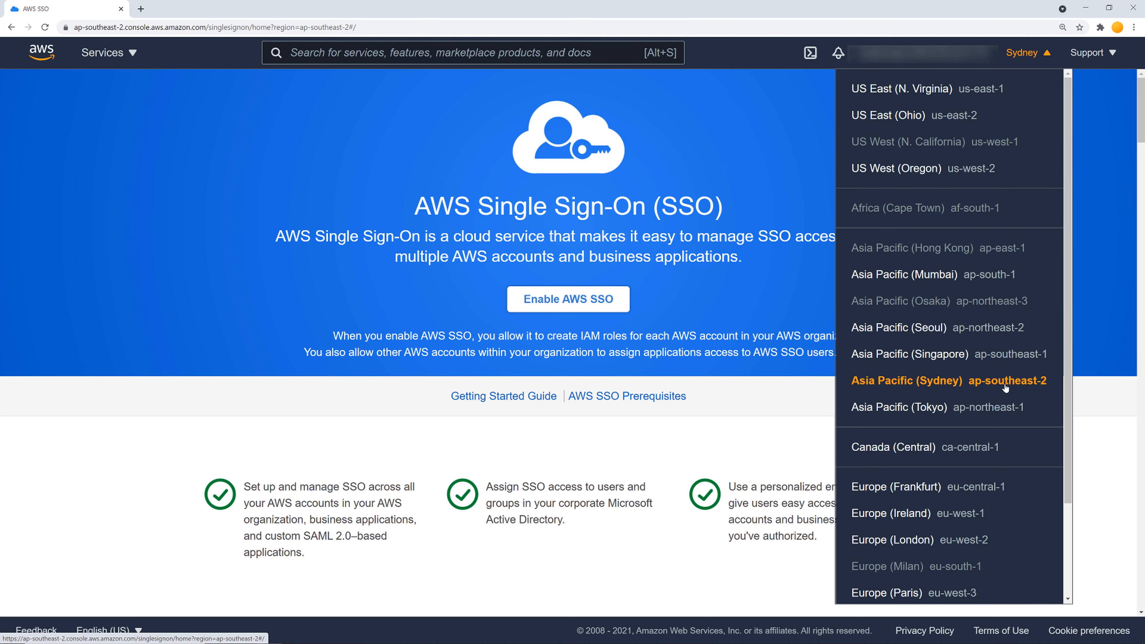
{"action": "left_click", "coordinate": [605, 308]}
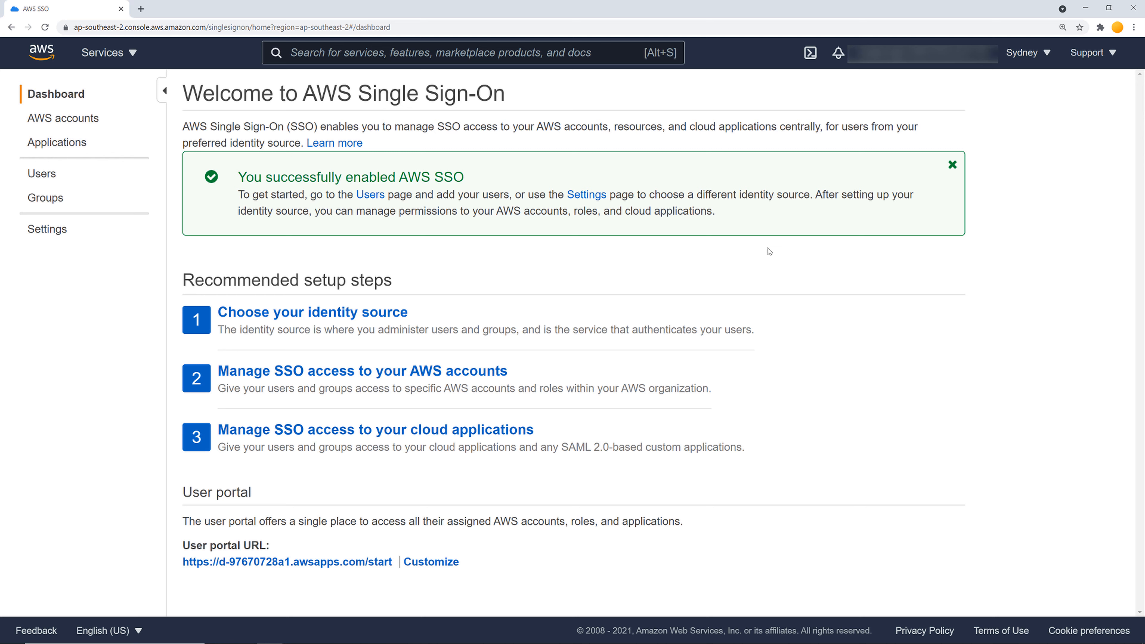
Step: Open the AWS SSO settings and start changing the identity source to External identity provider, down to its metadata options
{"action": "left_click", "coordinate": [58, 229]}
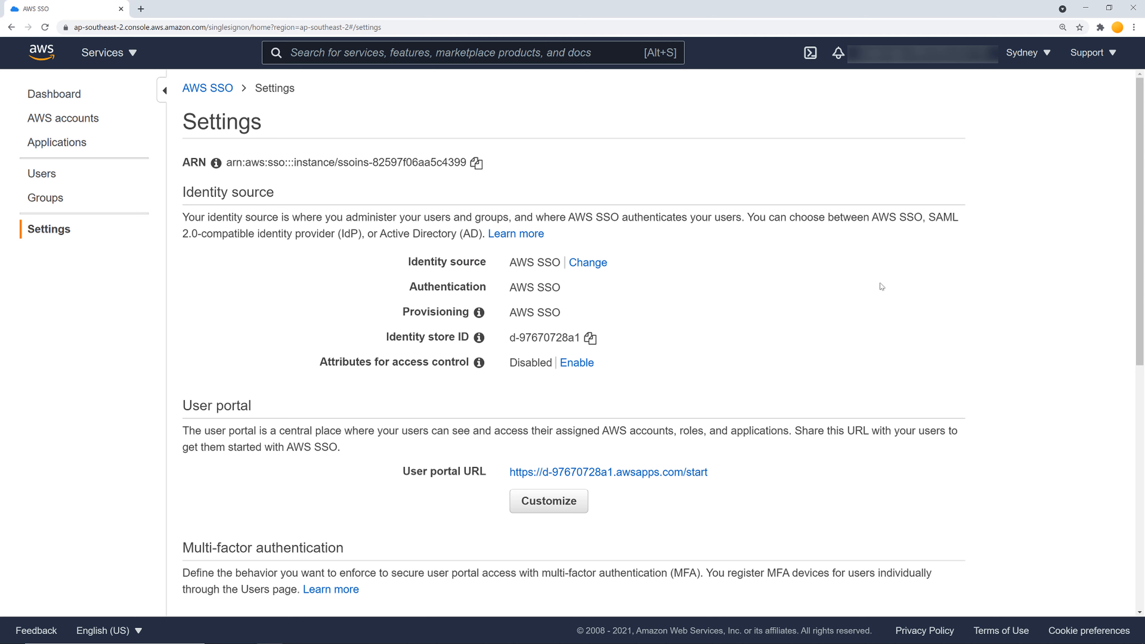
{"action": "left_click", "coordinate": [602, 264]}
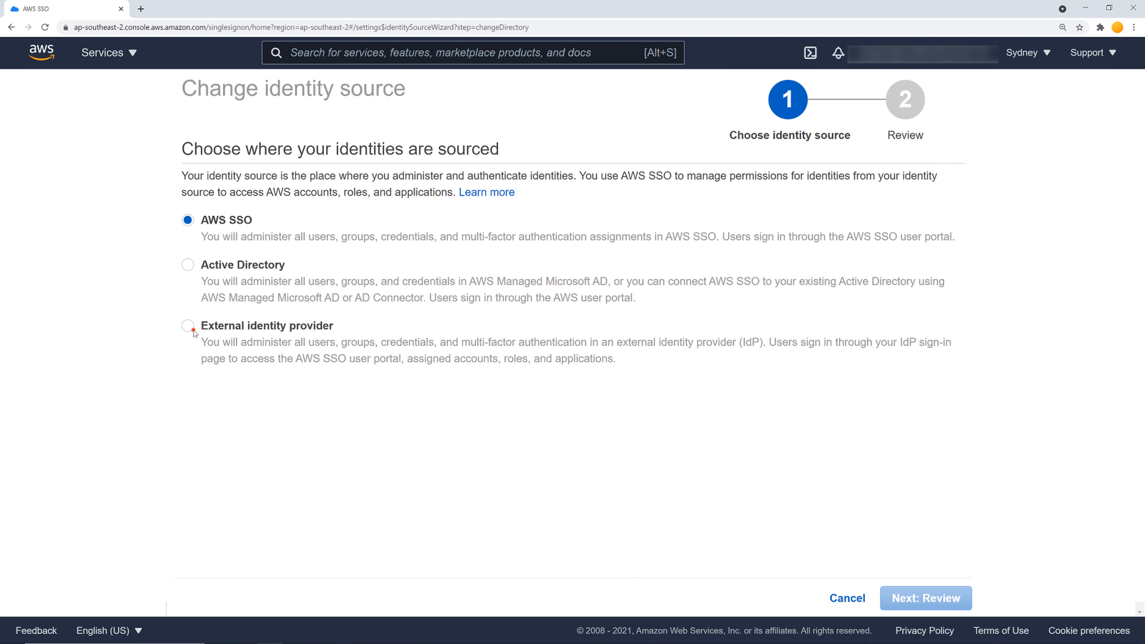
{"action": "left_click", "coordinate": [378, 362]}
{"action": "scroll", "coordinate": [377, 360], "scroll_direction": "down", "scroll_amount": 3}
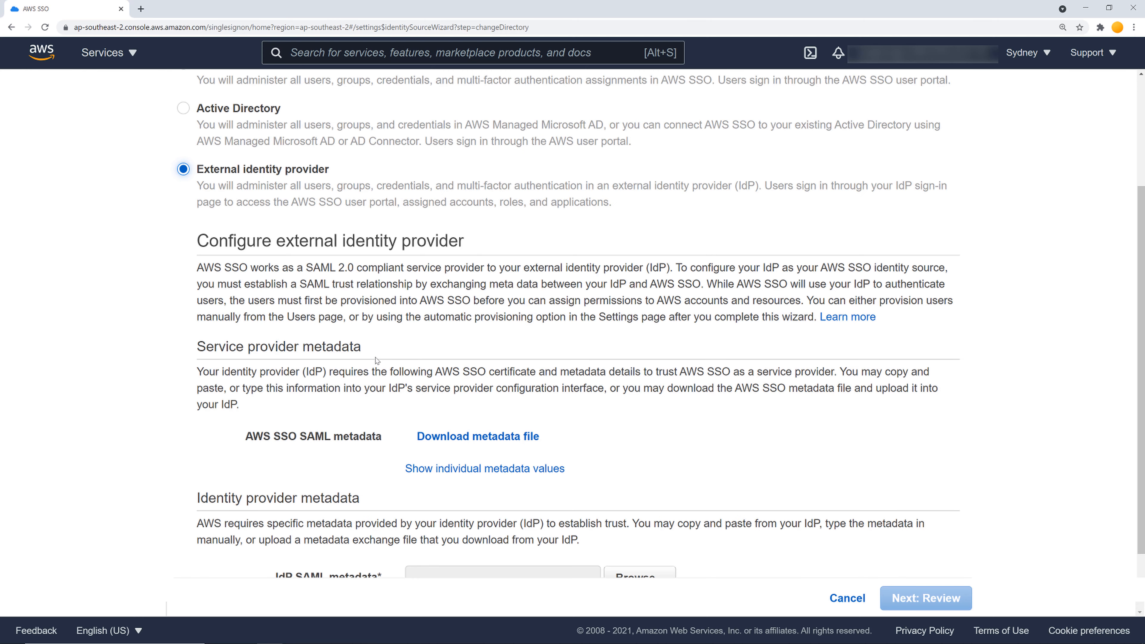
{"action": "scroll", "coordinate": [377, 360], "scroll_direction": "down", "scroll_amount": 1}
{"action": "scroll", "coordinate": [412, 387], "scroll_direction": "down", "scroll_amount": 1}
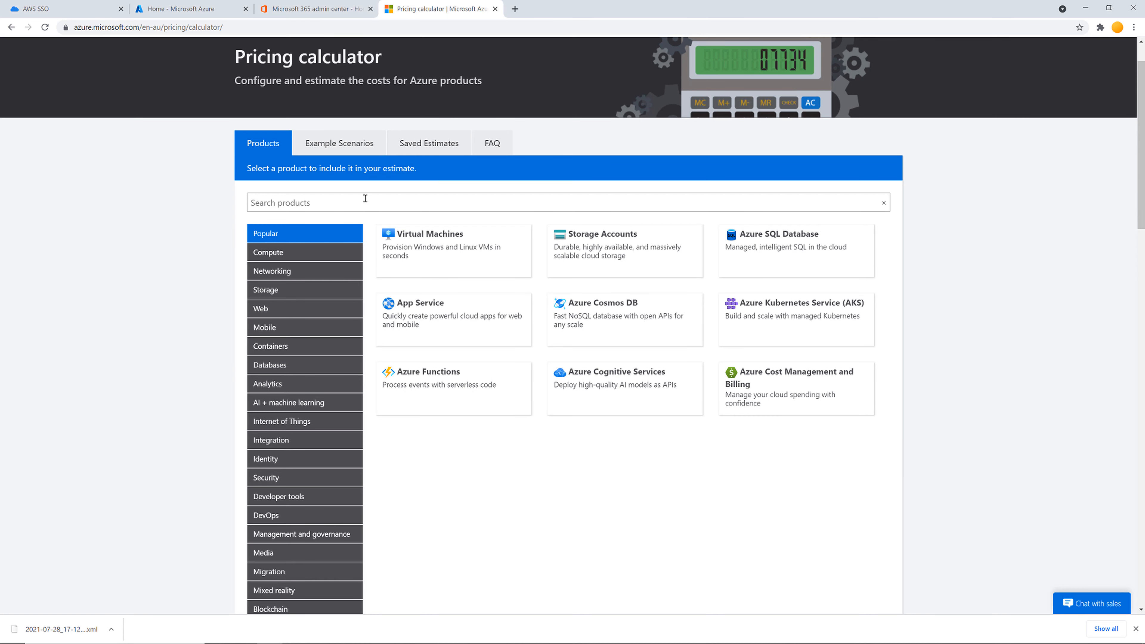
Step: Search the Azure pricing calculator for "azure ad", add Azure Active Directory to the estimate and check its monthly cost
{"action": "left_click", "coordinate": [365, 198]}
{"action": "type", "text": "azure"}
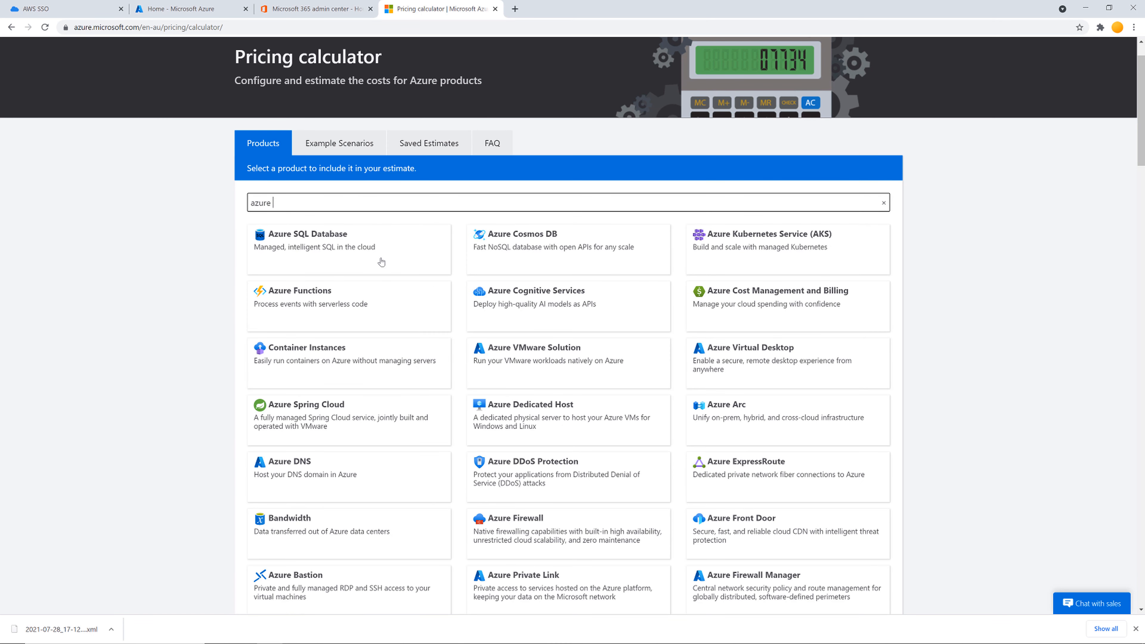
{"action": "type", "text": " ad"}
{"action": "left_click", "coordinate": [380, 260]}
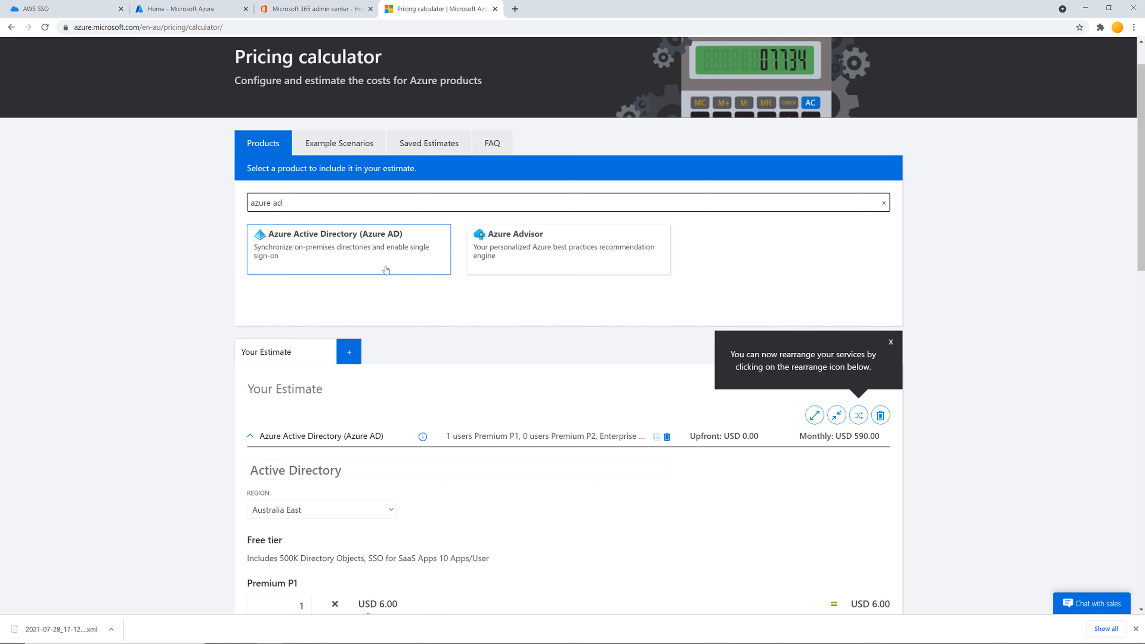
{"action": "scroll", "coordinate": [396, 245], "scroll_direction": "down", "scroll_amount": 6}
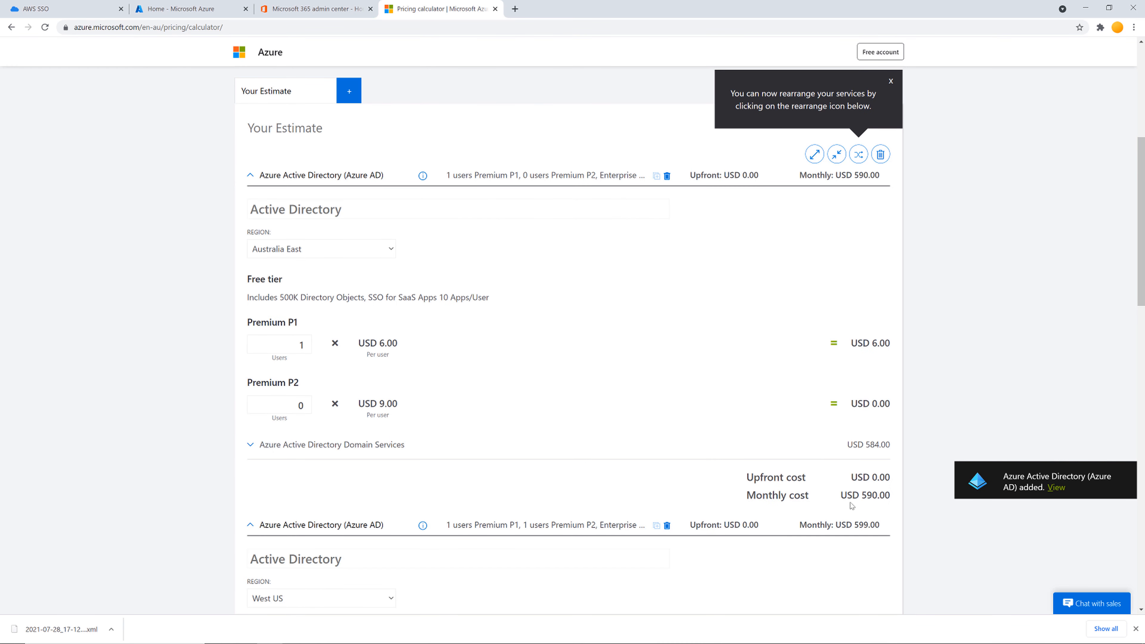
{"action": "left_click", "coordinate": [863, 496]}
{"action": "double_click", "coordinate": [853, 496]}
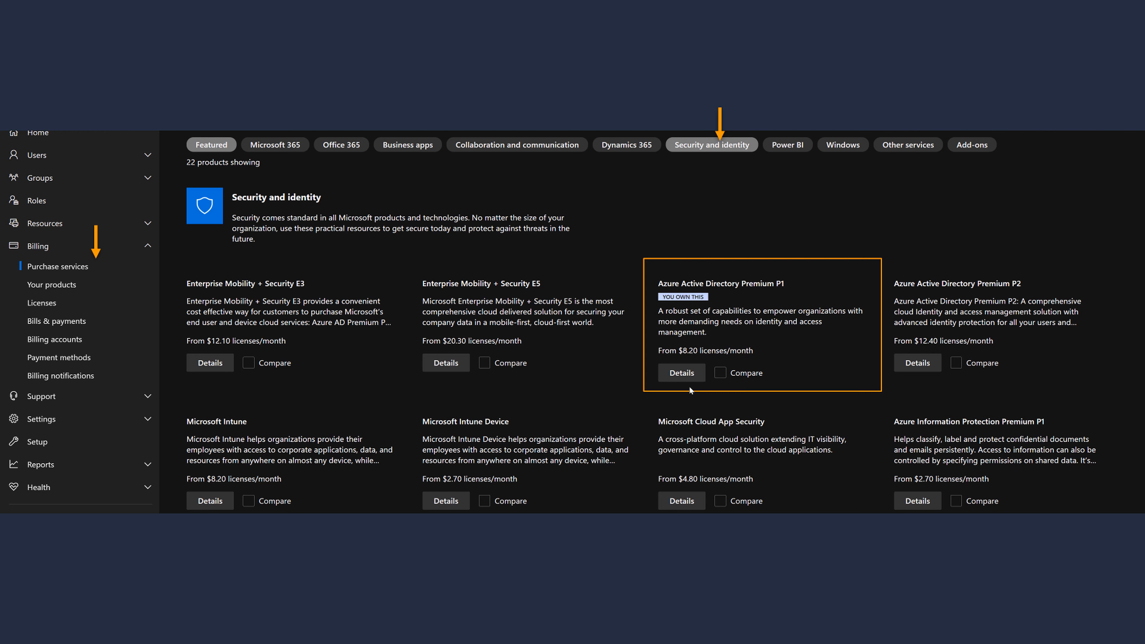
{"action": "left_click", "coordinate": [786, 547]}
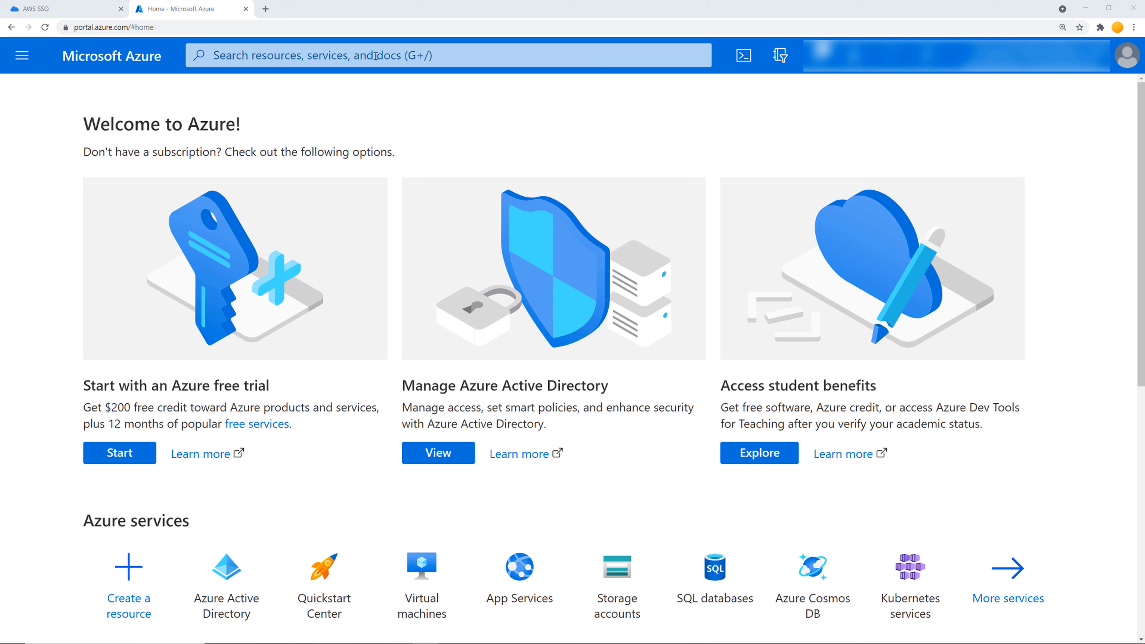
Step: Search the Azure portal for "azure ad" and open Azure Active Directory
{"action": "left_click", "coordinate": [375, 56]}
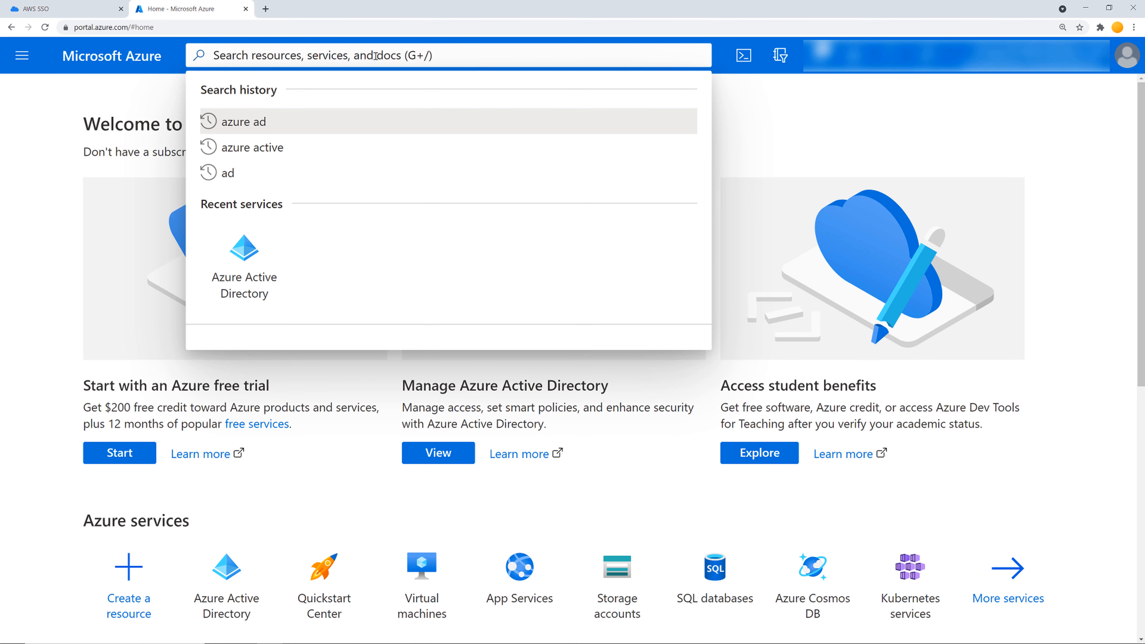
{"action": "type", "text": "azure "}
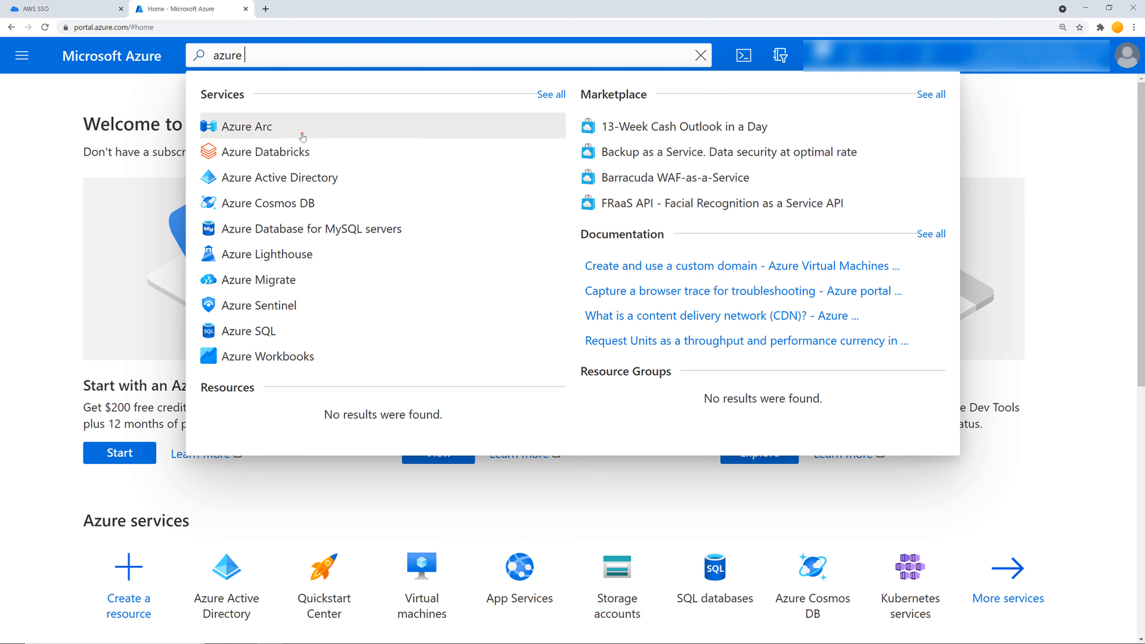
{"action": "type", "text": "ad"}
{"action": "left_click", "coordinate": [302, 131]}
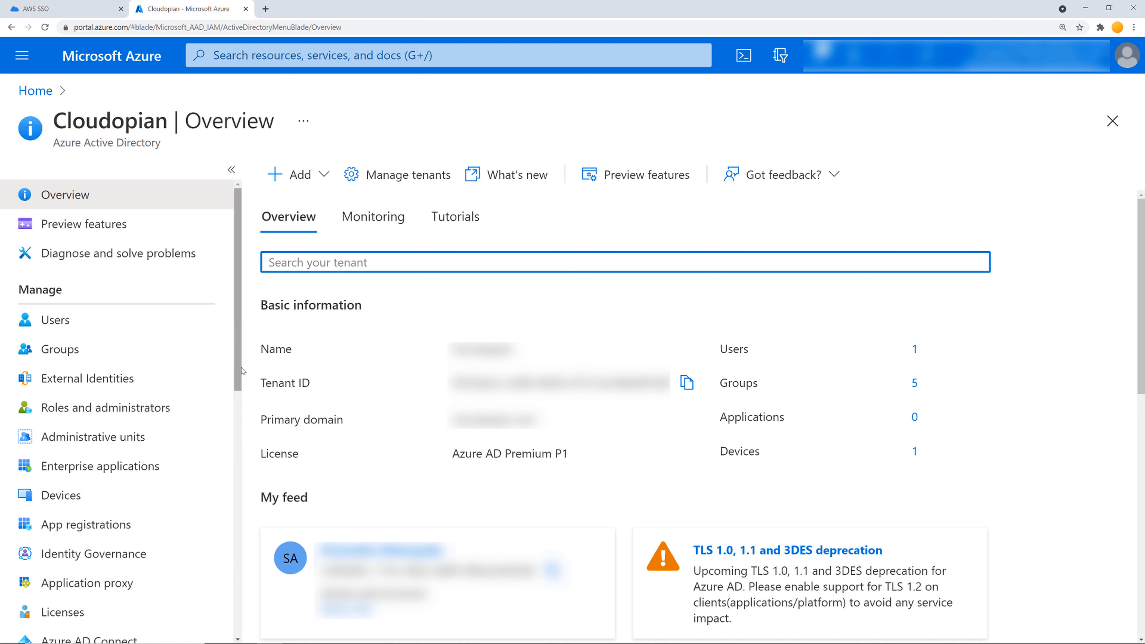
Step: Open the directory's enterprise applications, start a new application and search the Azure AD Gallery for "aws single"
{"action": "scroll", "coordinate": [242, 370], "scroll_direction": "down", "scroll_amount": 1}
{"action": "scroll", "coordinate": [242, 370], "scroll_direction": "down", "scroll_amount": 2}
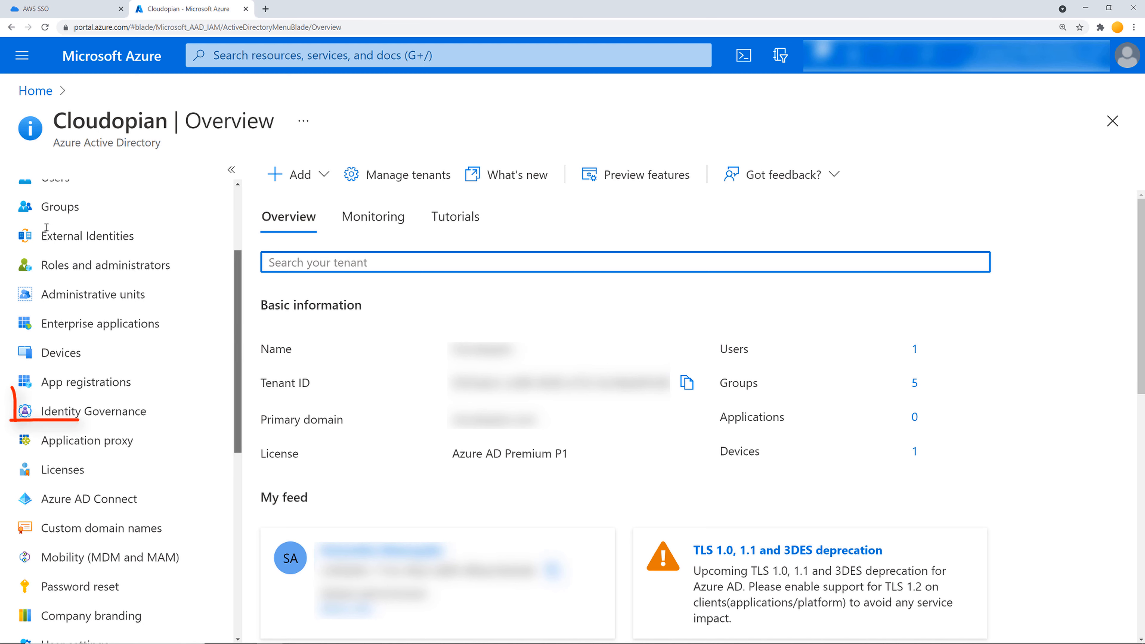
{"action": "scroll", "coordinate": [90, 397], "scroll_direction": "up", "scroll_amount": 2}
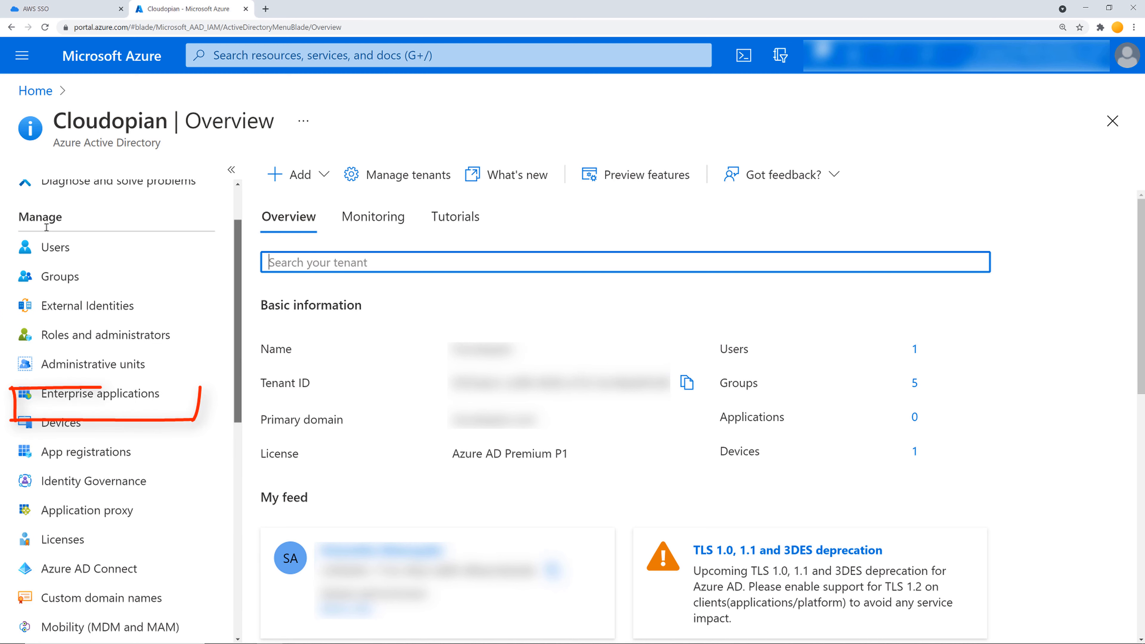
{"action": "left_click", "coordinate": [89, 406]}
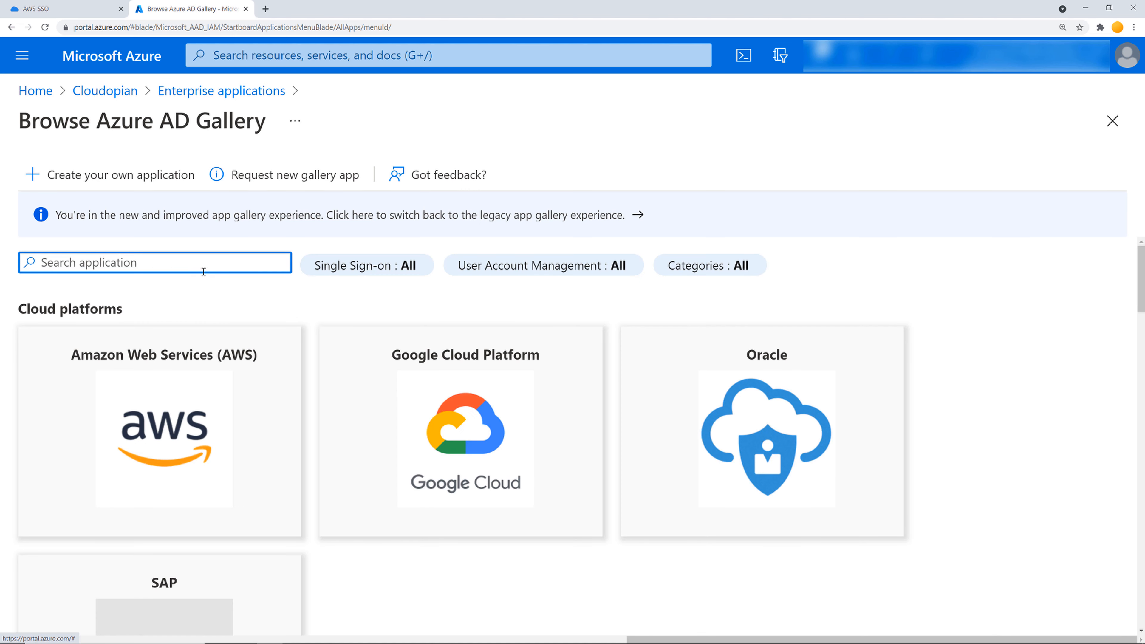
{"action": "type", "text": "a"}
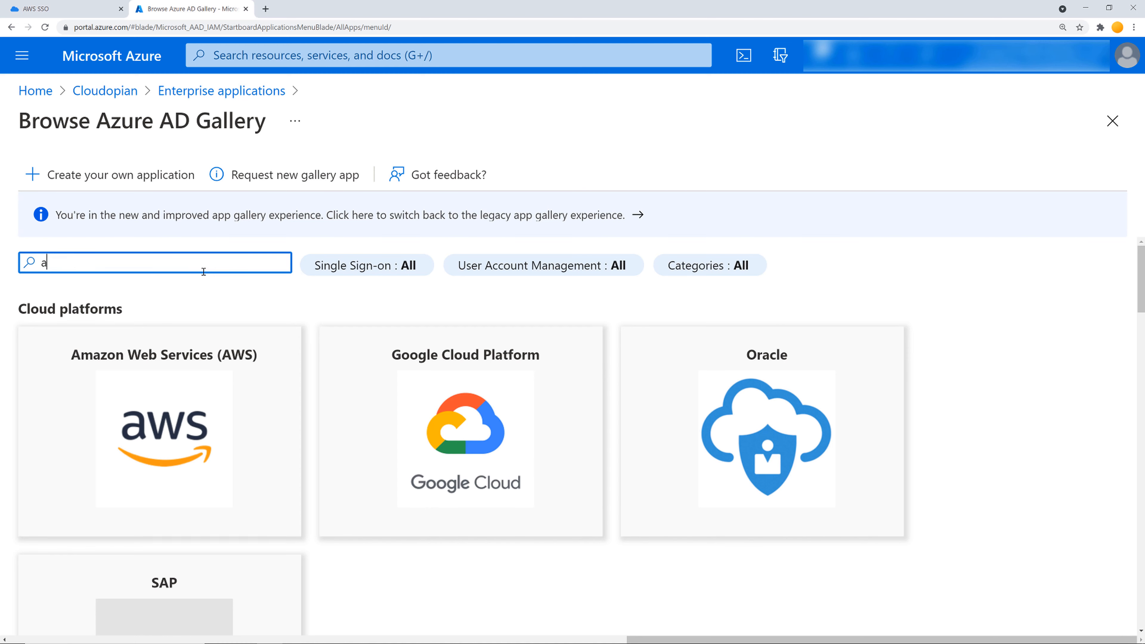
{"action": "type", "text": "ws single"}
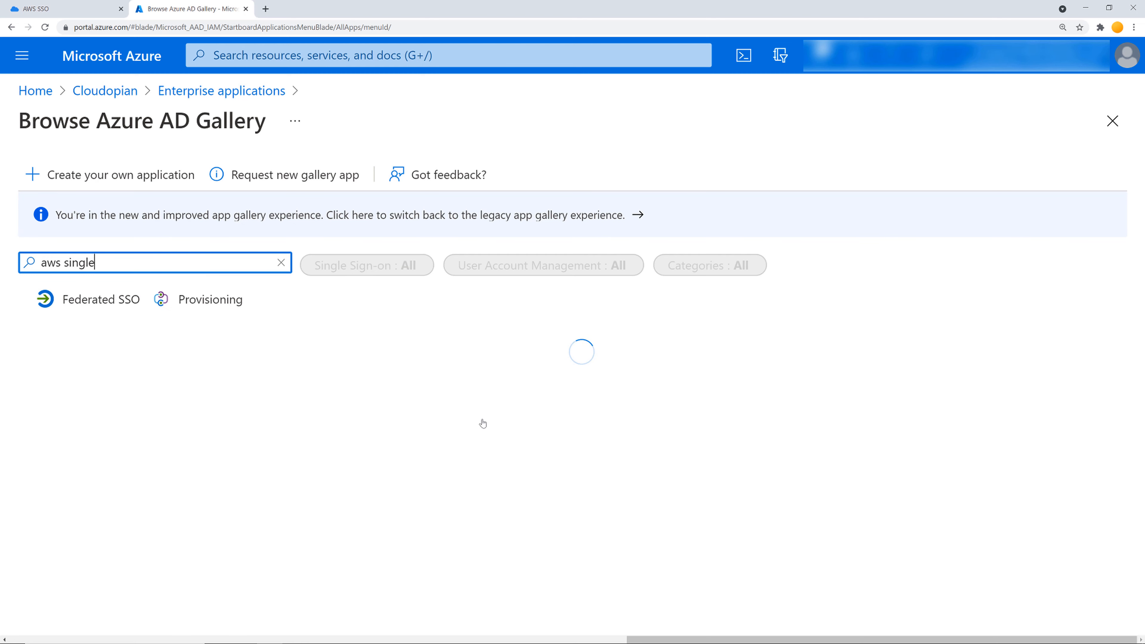
Step: Dismiss AWS Single-Account Access and create the AWS Single Sign-on application from the gallery, keeping its default name
{"action": "left_click", "coordinate": [526, 432]}
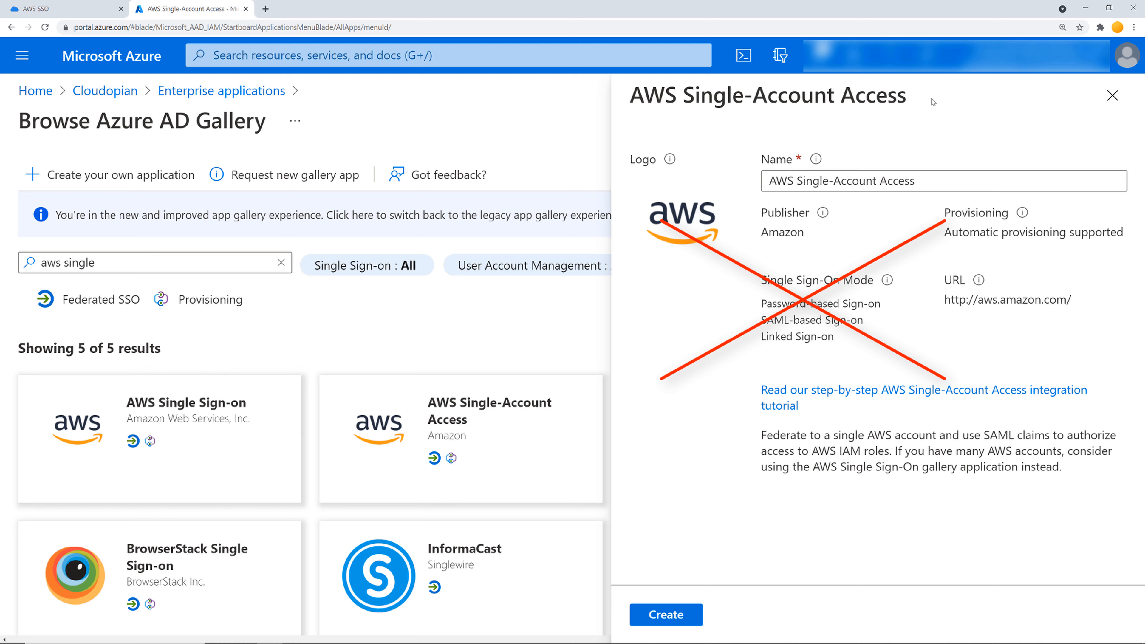
{"action": "left_click", "coordinate": [1107, 102]}
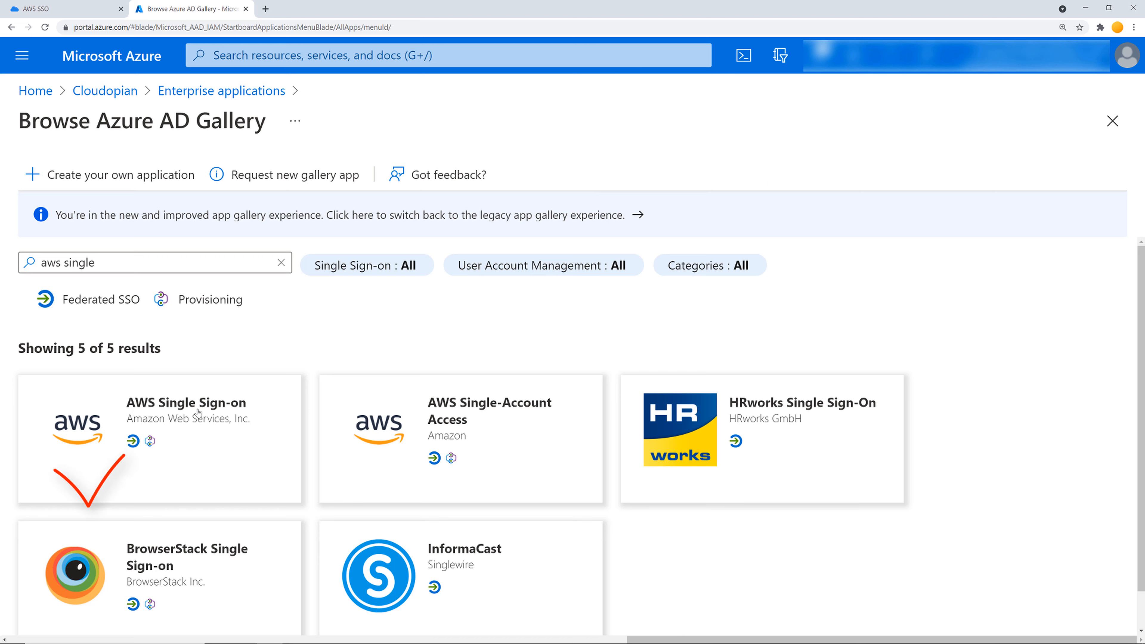
{"action": "left_click", "coordinate": [178, 436]}
{"action": "left_click", "coordinate": [632, 102]}
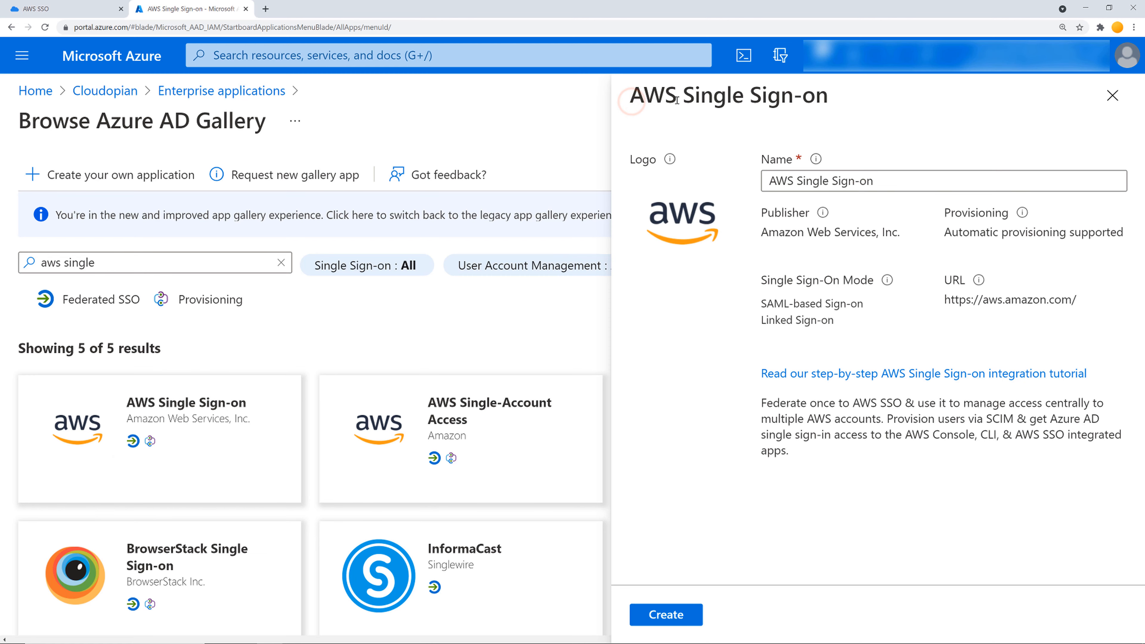
{"action": "left_click_drag", "start_coordinate": [826, 99], "coordinate": [834, 105]}
{"action": "left_click", "coordinate": [690, 618]}
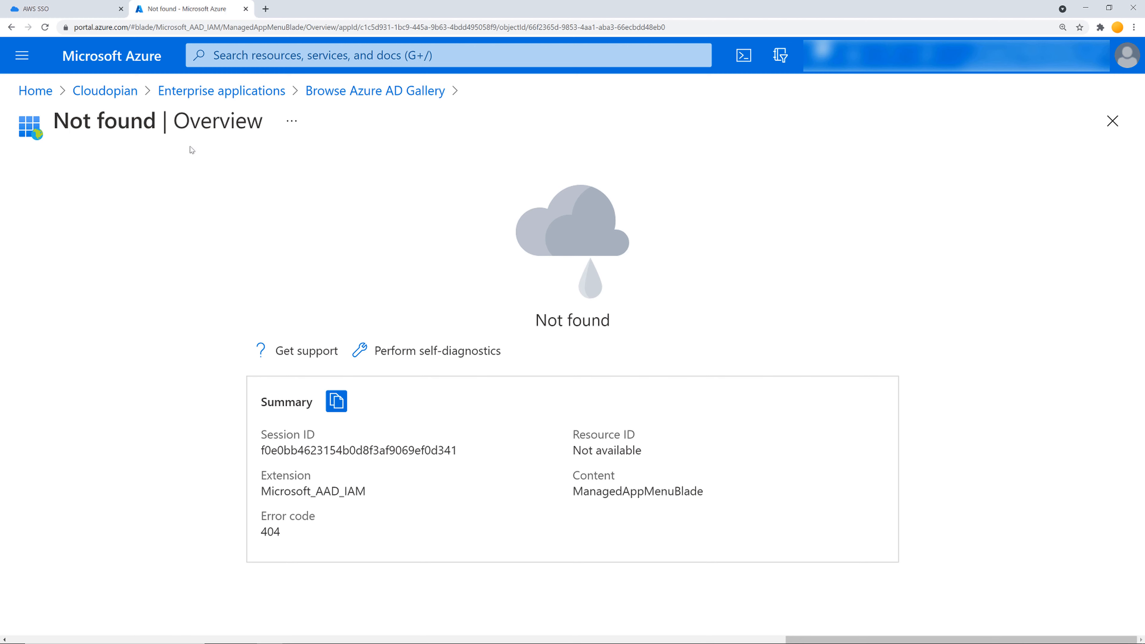
Step: Return to Azure Active Directory's enterprise applications and open the AWS Single Sign-on application
{"action": "left_click", "coordinate": [227, 58]}
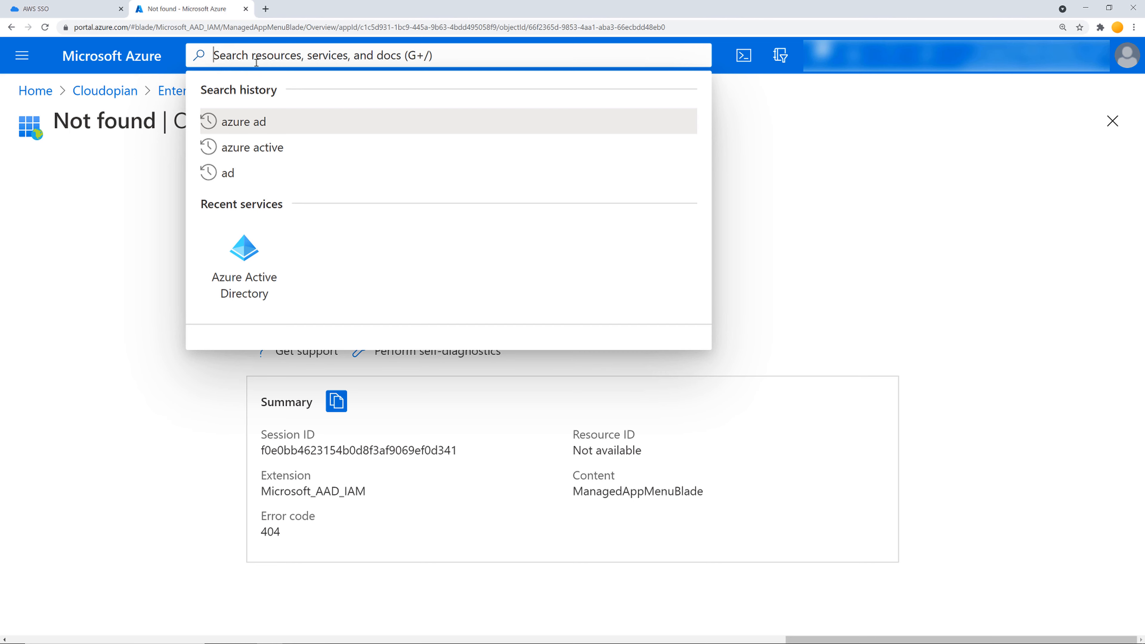
{"action": "type", "text": "azufe"}
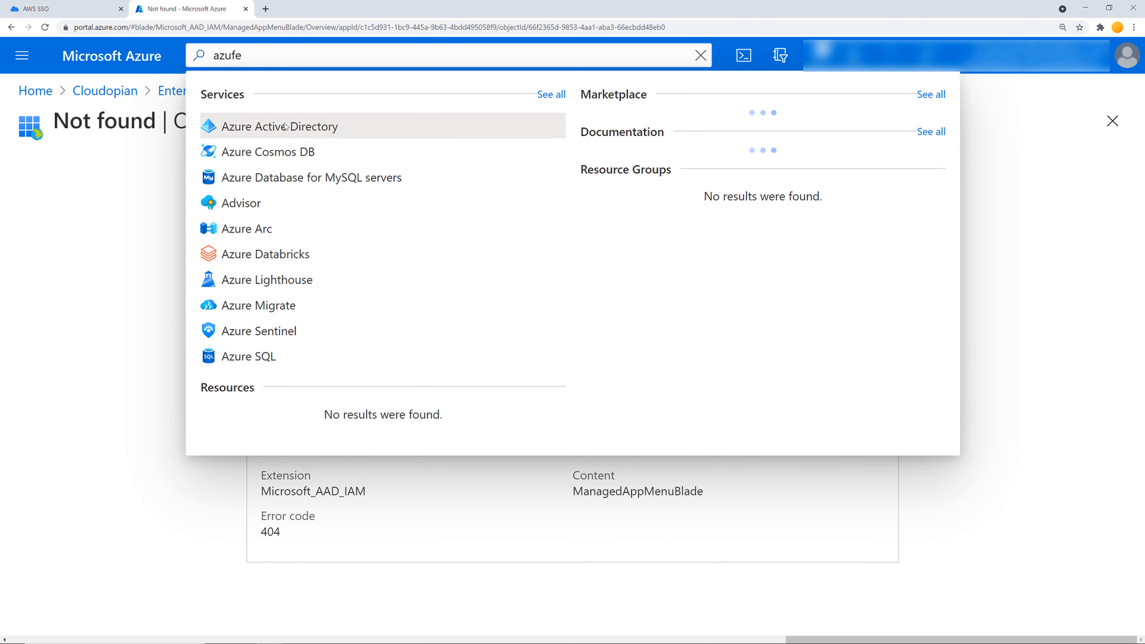
{"action": "left_click", "coordinate": [285, 126]}
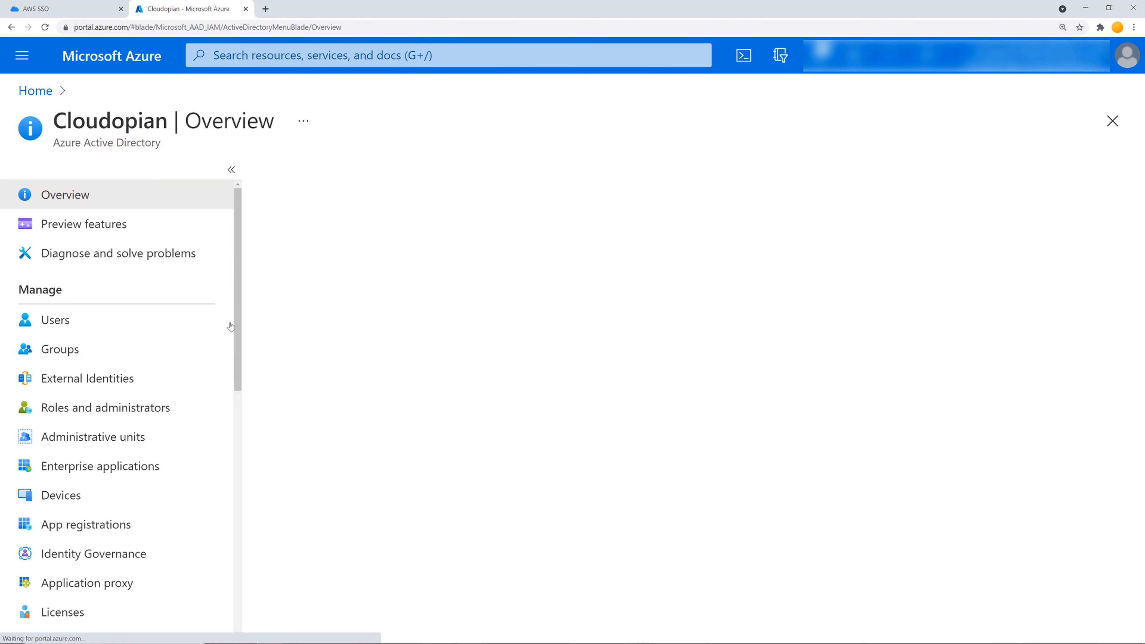
{"action": "left_click", "coordinate": [130, 475]}
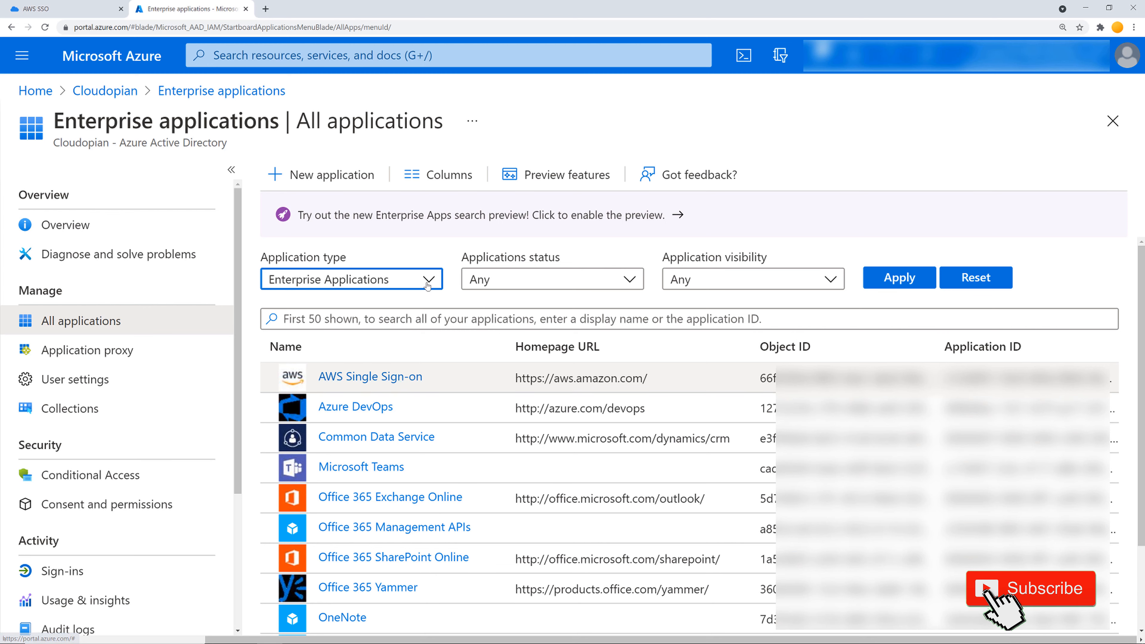
{"action": "left_click", "coordinate": [428, 280]}
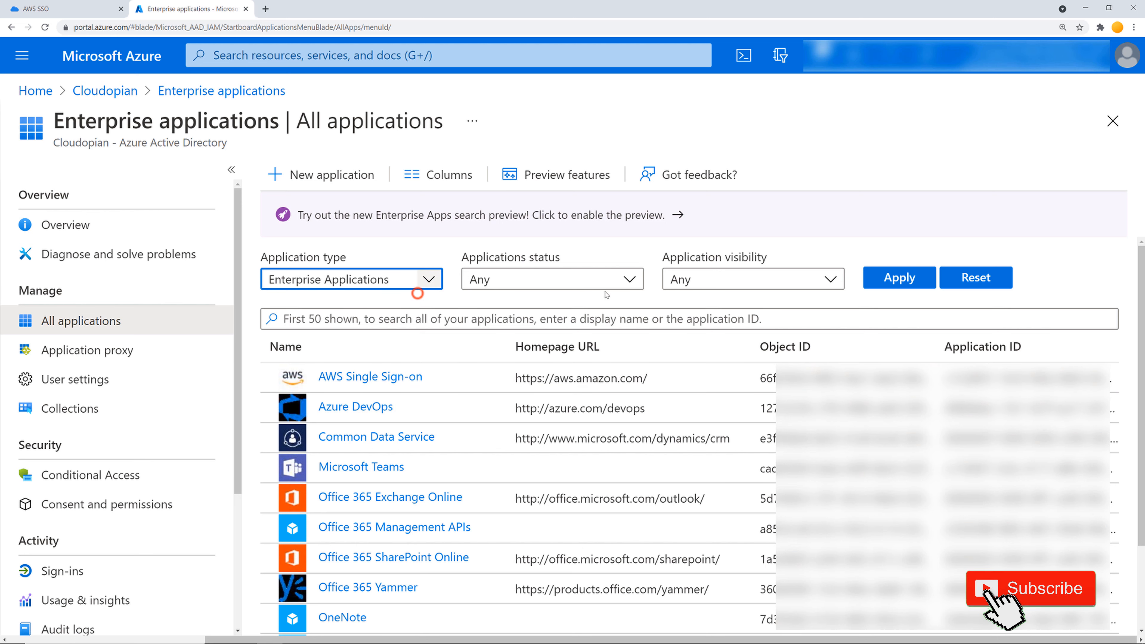
{"action": "left_click", "coordinate": [779, 287]}
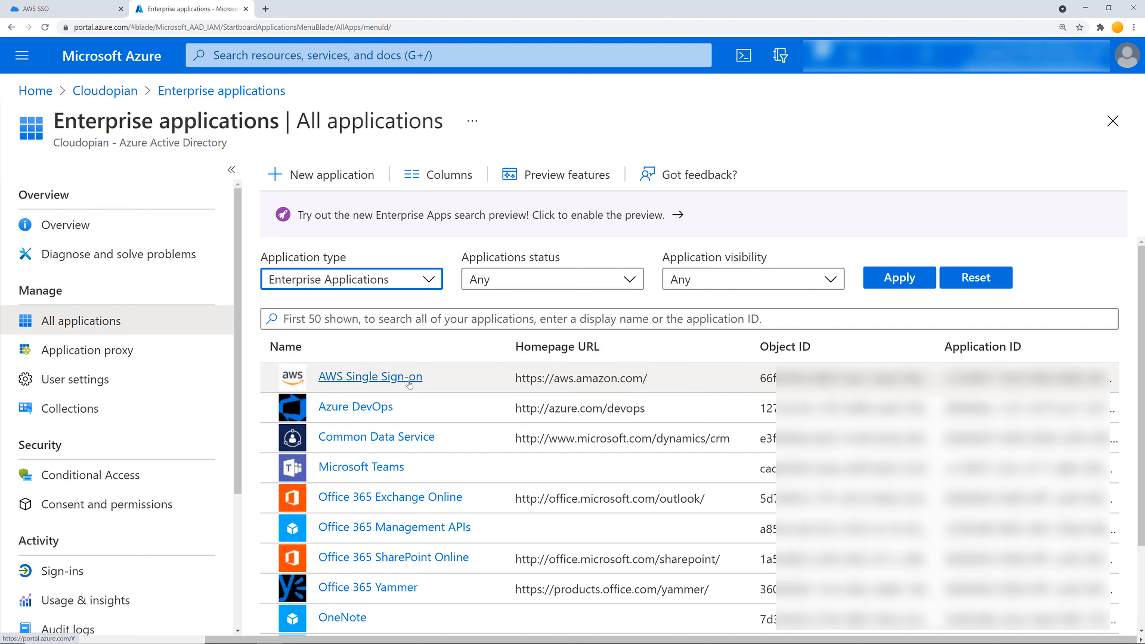
{"action": "left_click", "coordinate": [409, 381]}
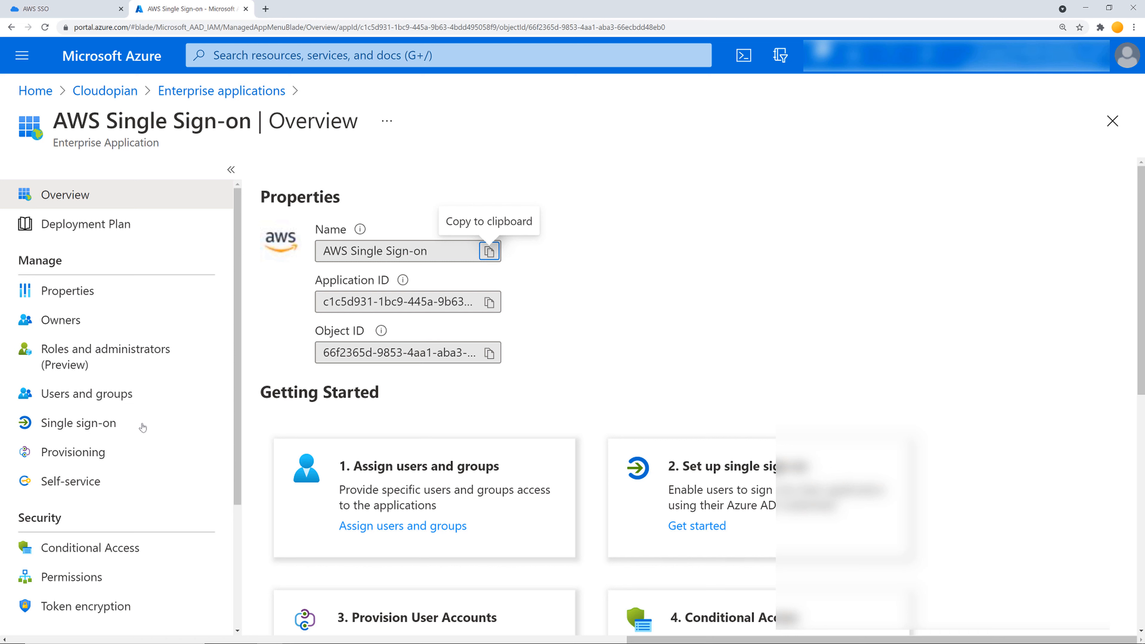
Step: Open the application's single sign-on settings and select SAML as the single sign-on method
{"action": "left_click", "coordinate": [143, 427]}
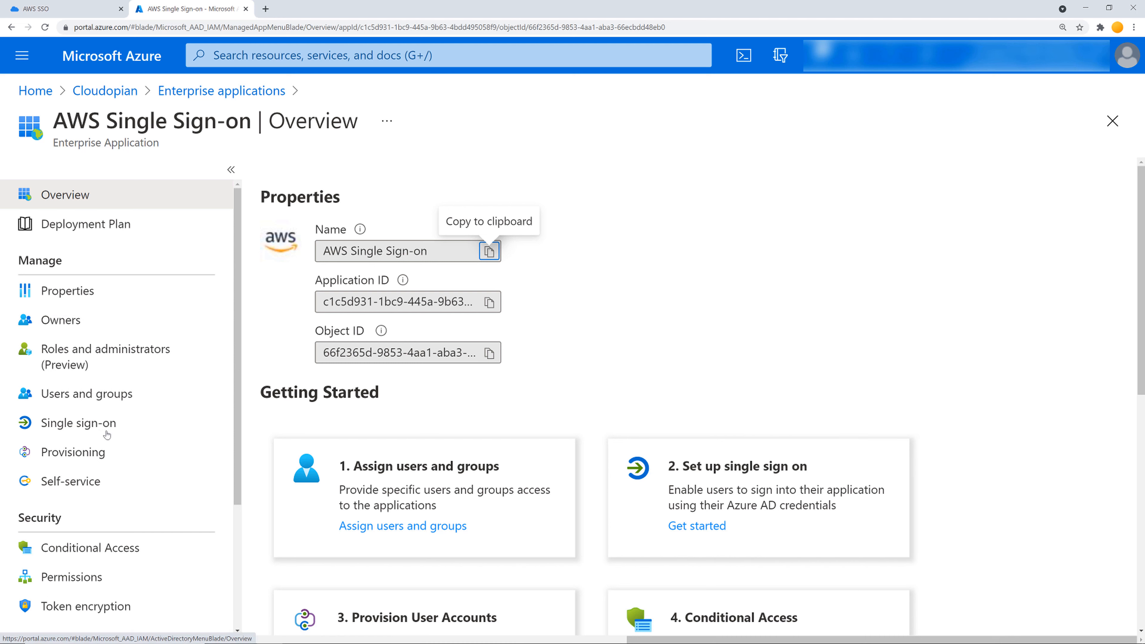
{"action": "left_click", "coordinate": [69, 426]}
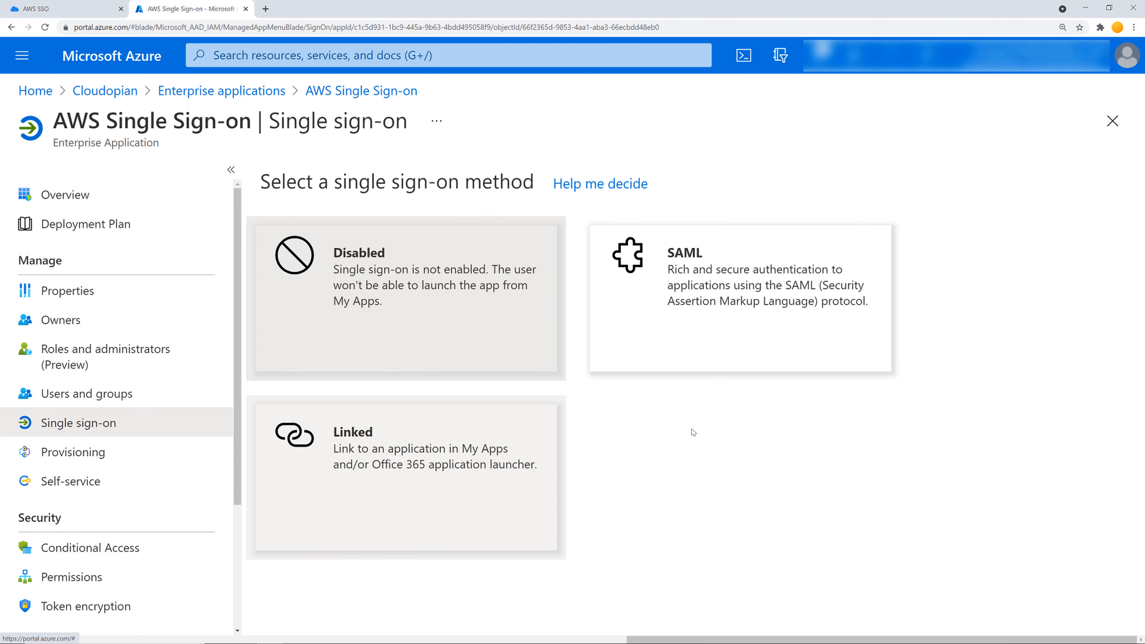
{"action": "left_click", "coordinate": [672, 299]}
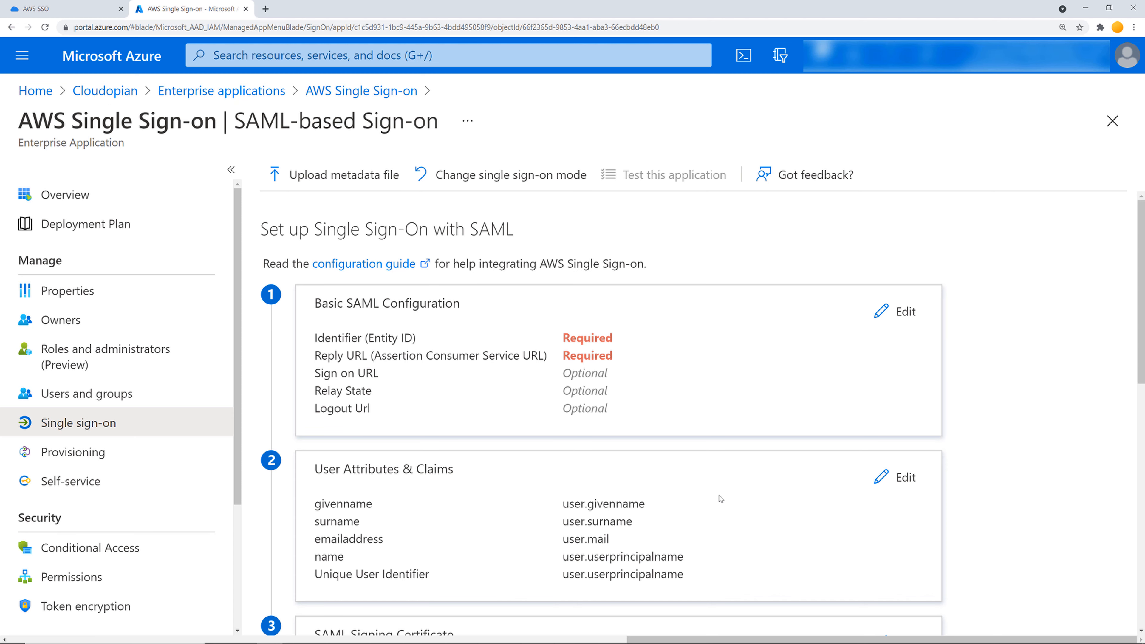
Step: Start a metadata file upload for the AWS Single Sign-on application, and download the AWS SSO SAML metadata file from the AWS SSO console
{"action": "left_click", "coordinate": [363, 174]}
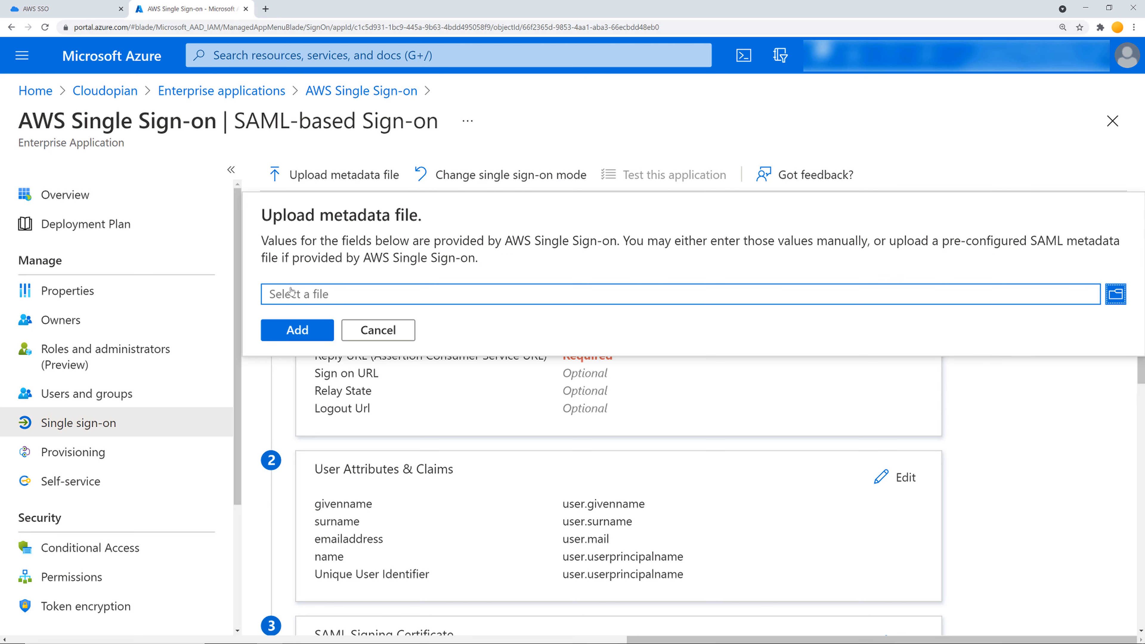
{"action": "left_click", "coordinate": [72, 10]}
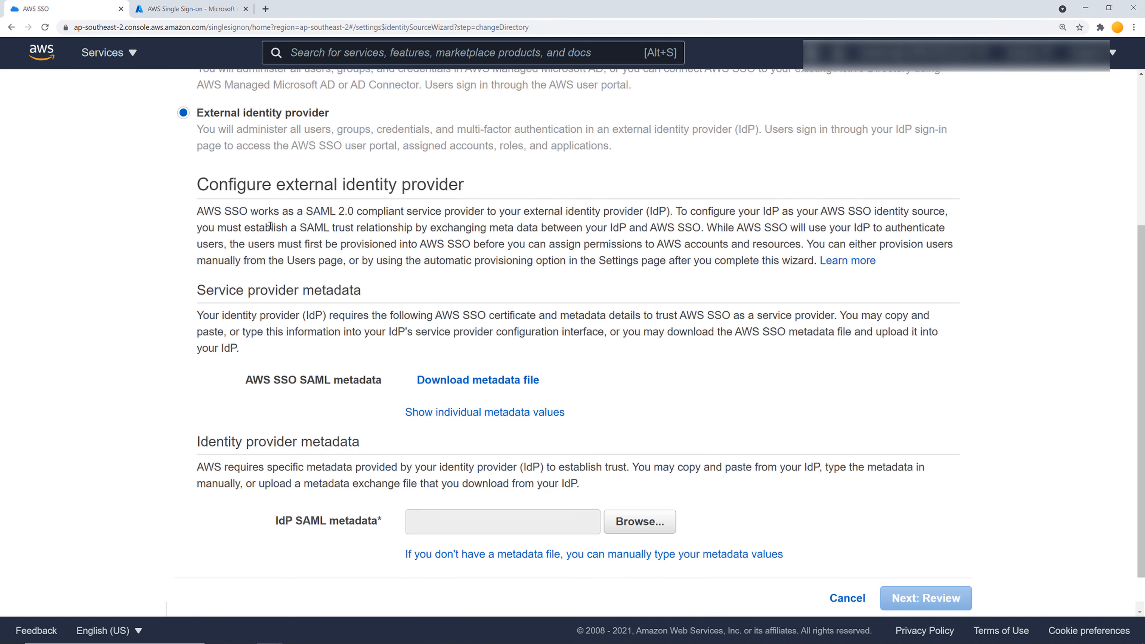
{"action": "scroll", "coordinate": [215, 333], "scroll_direction": "up", "scroll_amount": 1}
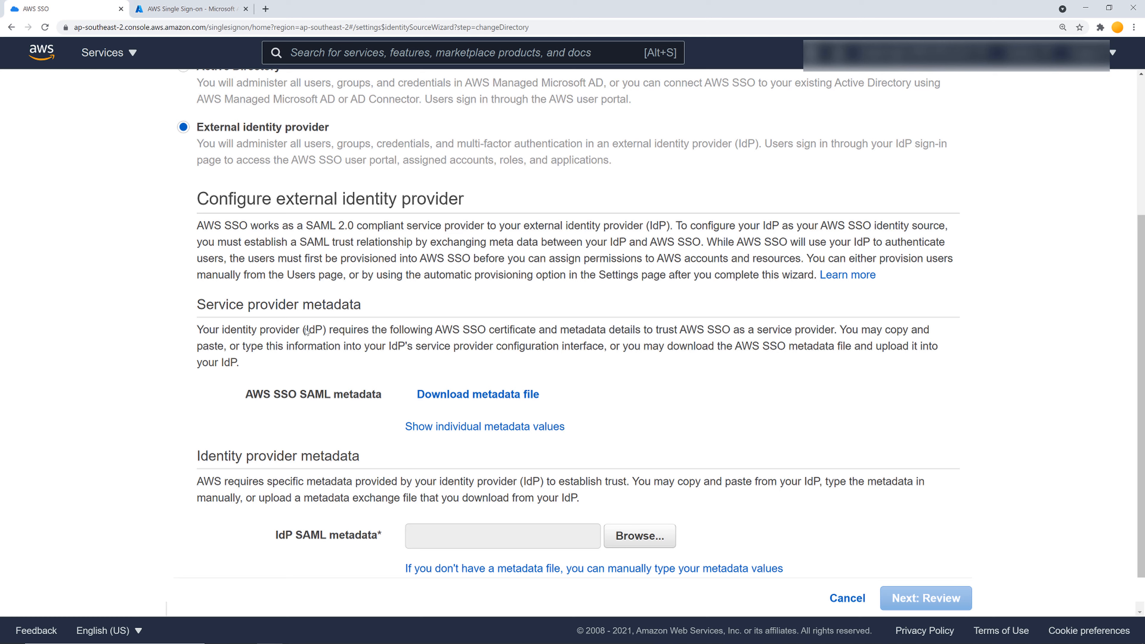
{"action": "scroll", "coordinate": [305, 331], "scroll_direction": "up", "scroll_amount": 4}
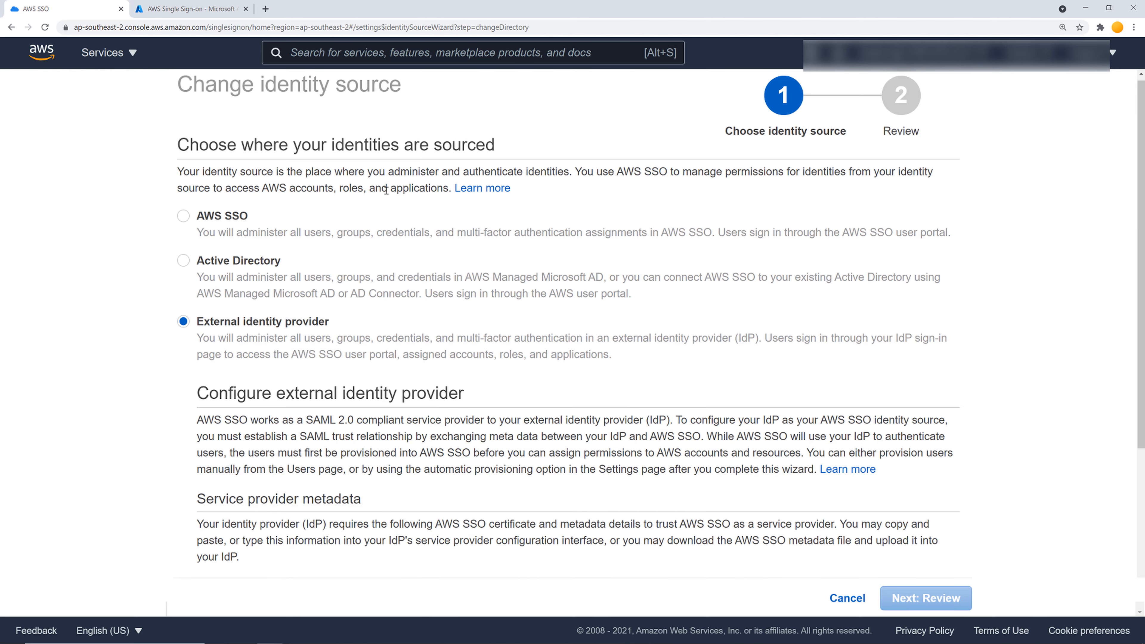
{"action": "scroll", "coordinate": [391, 189], "scroll_direction": "down", "scroll_amount": 5}
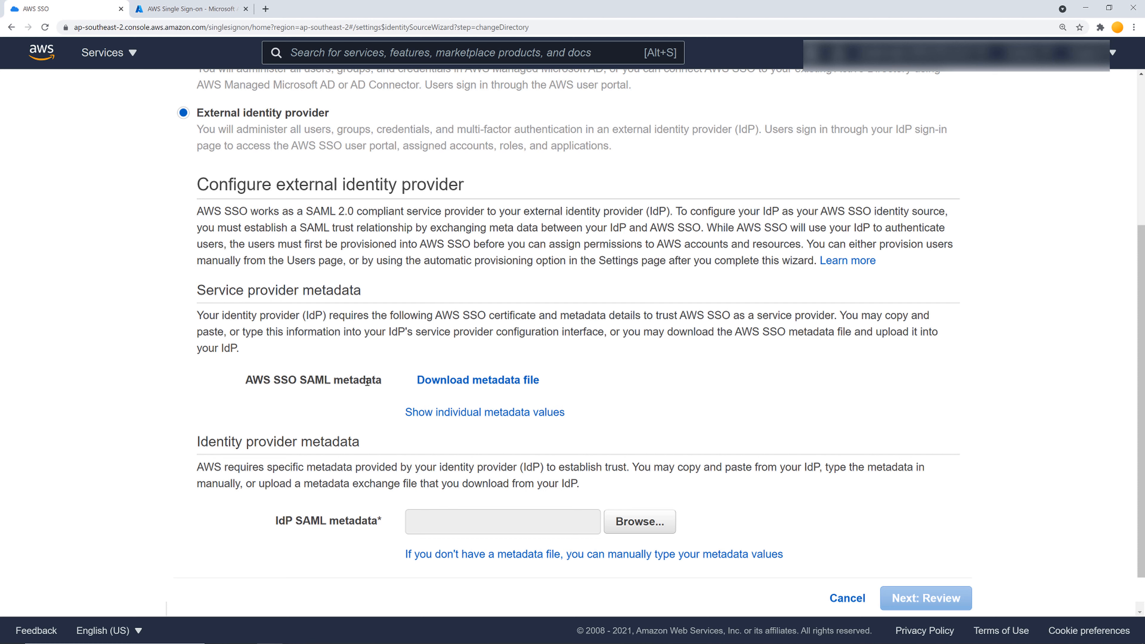
{"action": "left_click", "coordinate": [453, 381]}
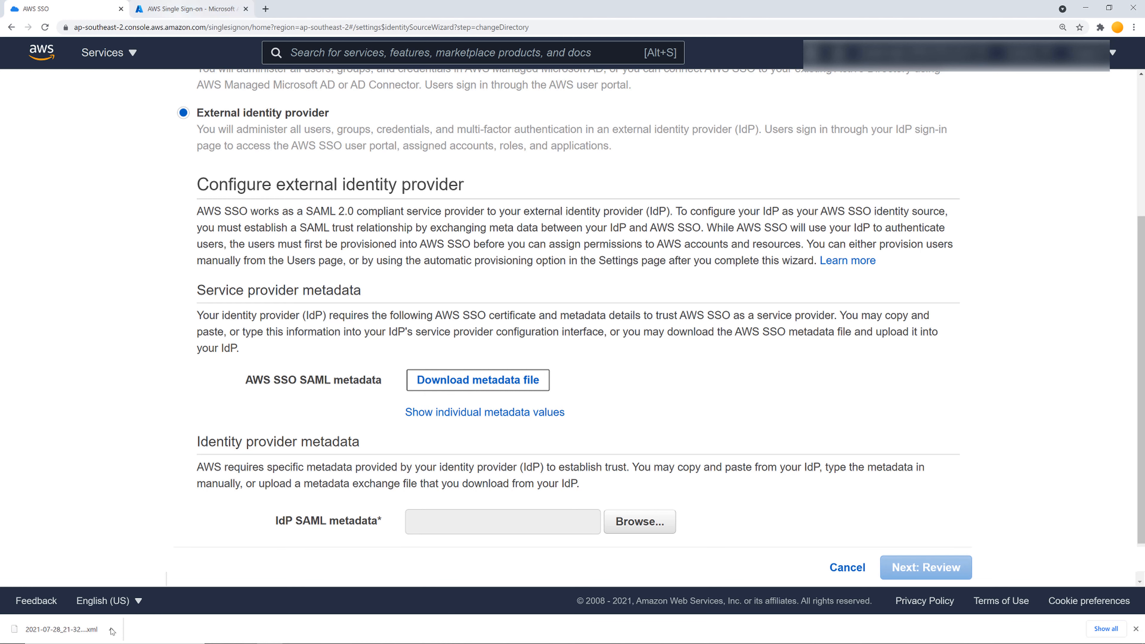
{"action": "mouse_move", "coordinate": [112, 631]}
Step: Back in the Azure portal, upload the downloaded metadata file 2021-07-28_21-32_d-97670728a1_sp-saml-metadata.xml to the application
{"action": "left_click", "coordinate": [175, 12]}
{"action": "left_click", "coordinate": [1116, 294]}
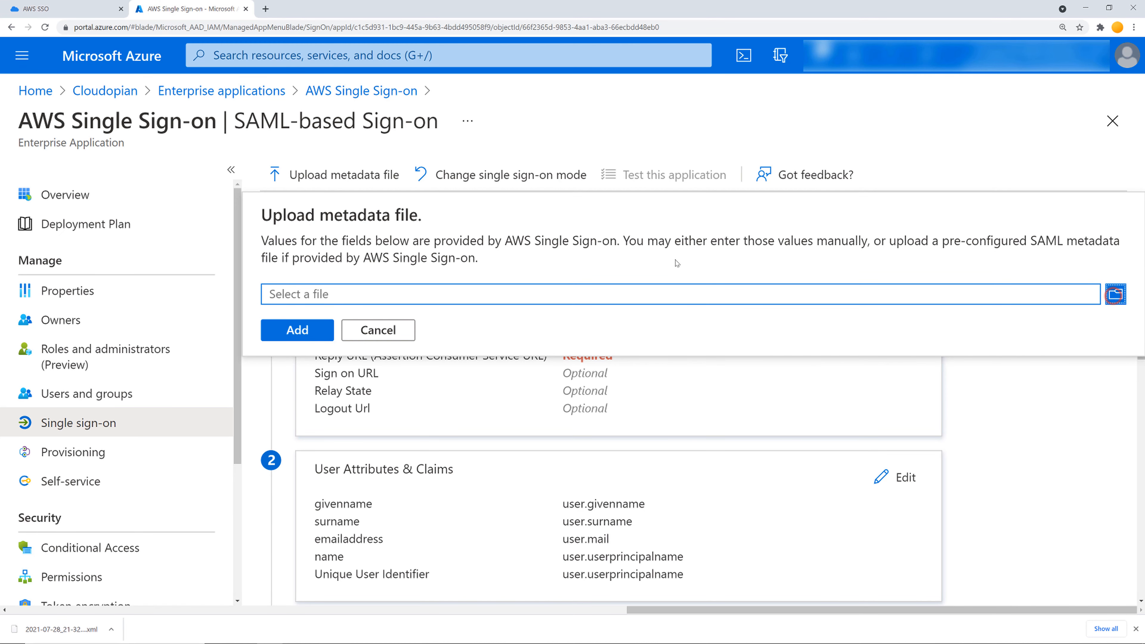
{"action": "left_click", "coordinate": [164, 88]}
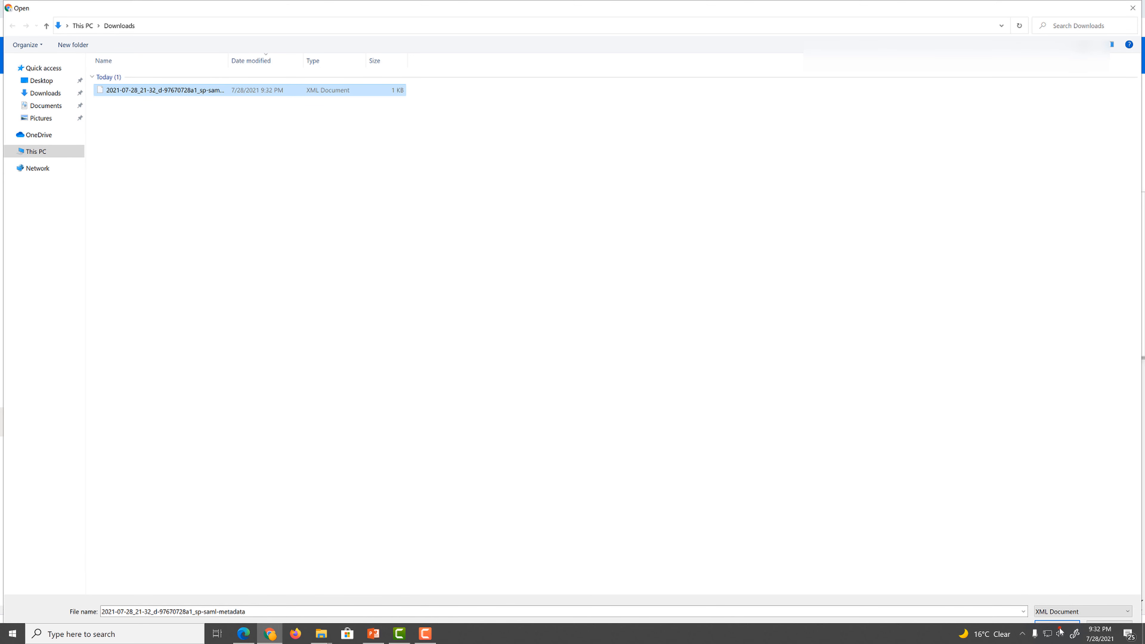
{"action": "left_click", "coordinate": [1057, 628]}
{"action": "left_click", "coordinate": [312, 326]}
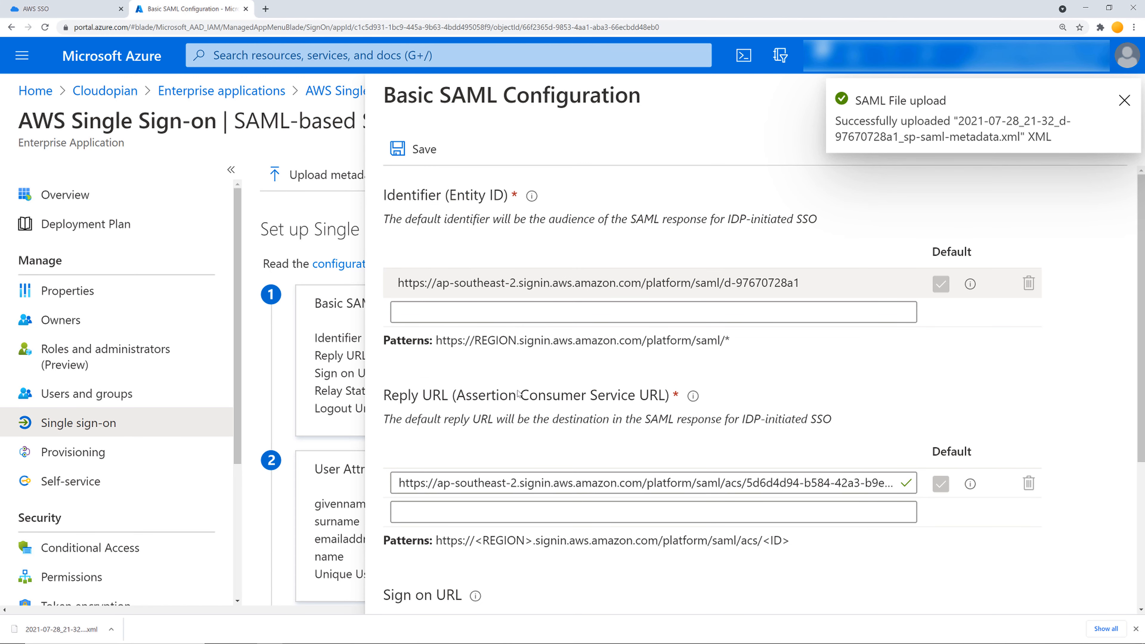
Step: Review the imported Basic SAML Configuration values, save them and close the configuration
{"action": "scroll", "coordinate": [517, 395], "scroll_direction": "down", "scroll_amount": 2}
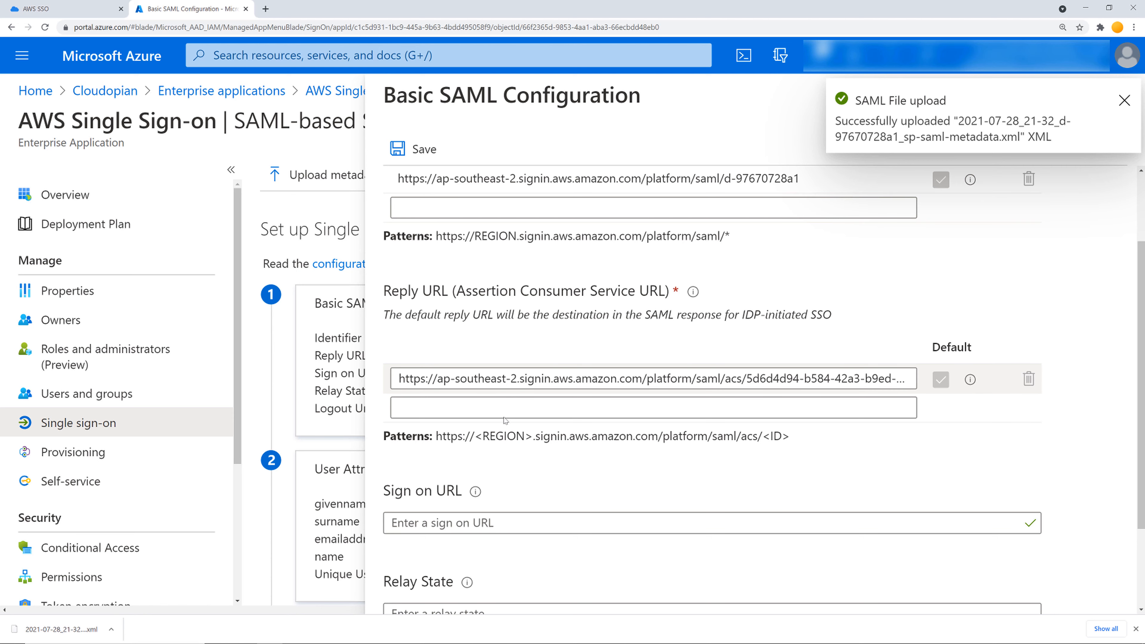
{"action": "scroll", "coordinate": [508, 412], "scroll_direction": "down", "scroll_amount": 2}
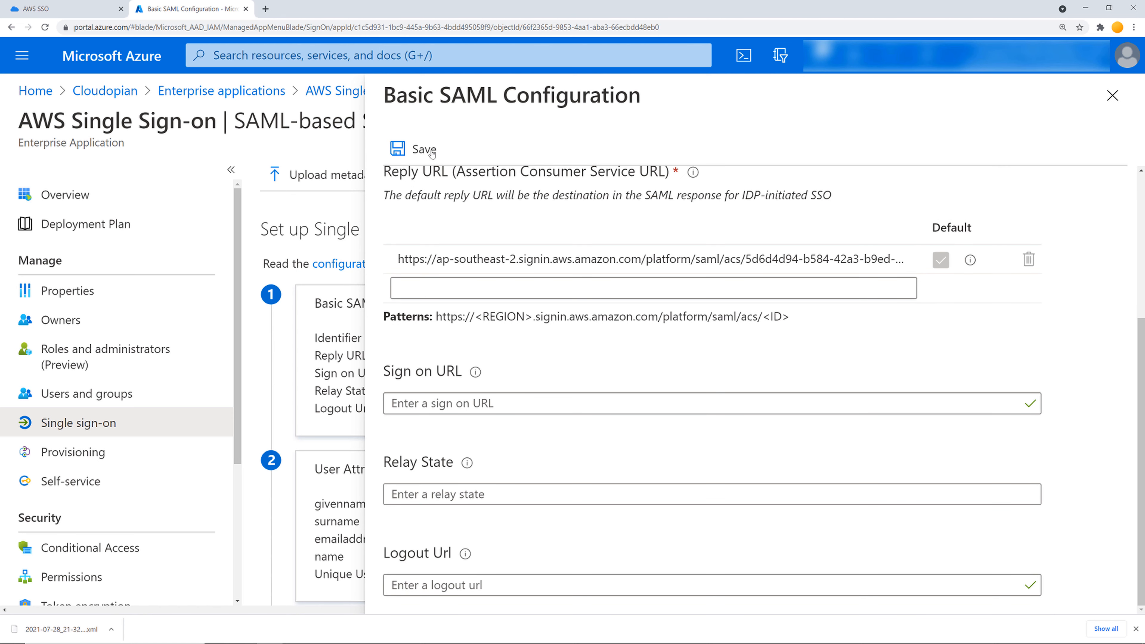
{"action": "scroll", "coordinate": [428, 154], "scroll_direction": "up", "scroll_amount": 4}
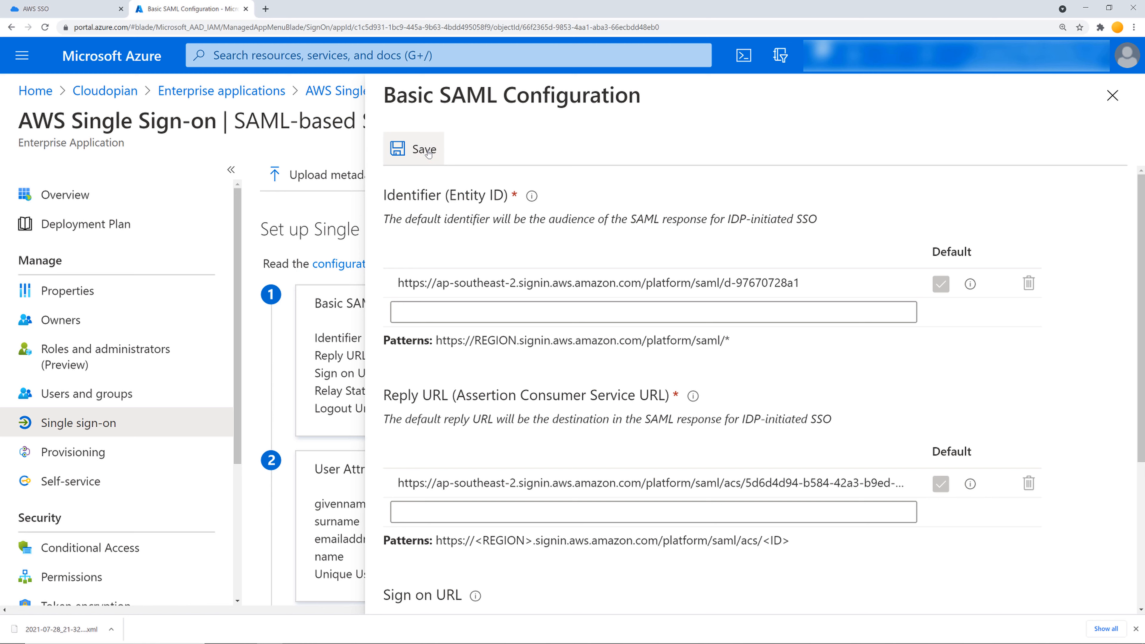
{"action": "left_click", "coordinate": [424, 150]}
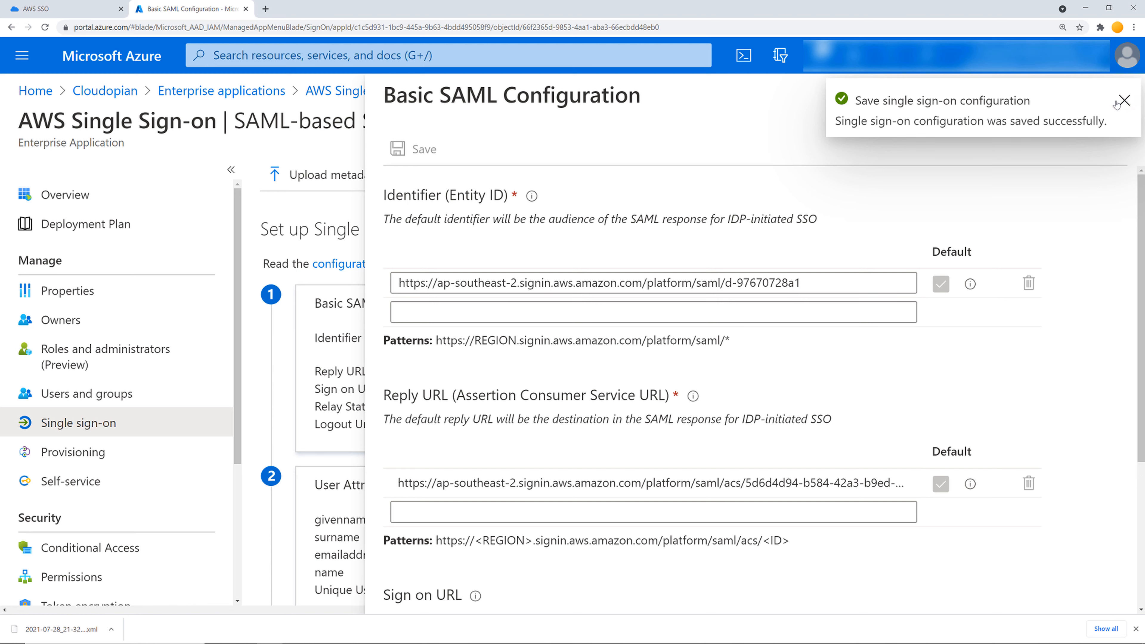
{"action": "left_click", "coordinate": [1116, 101]}
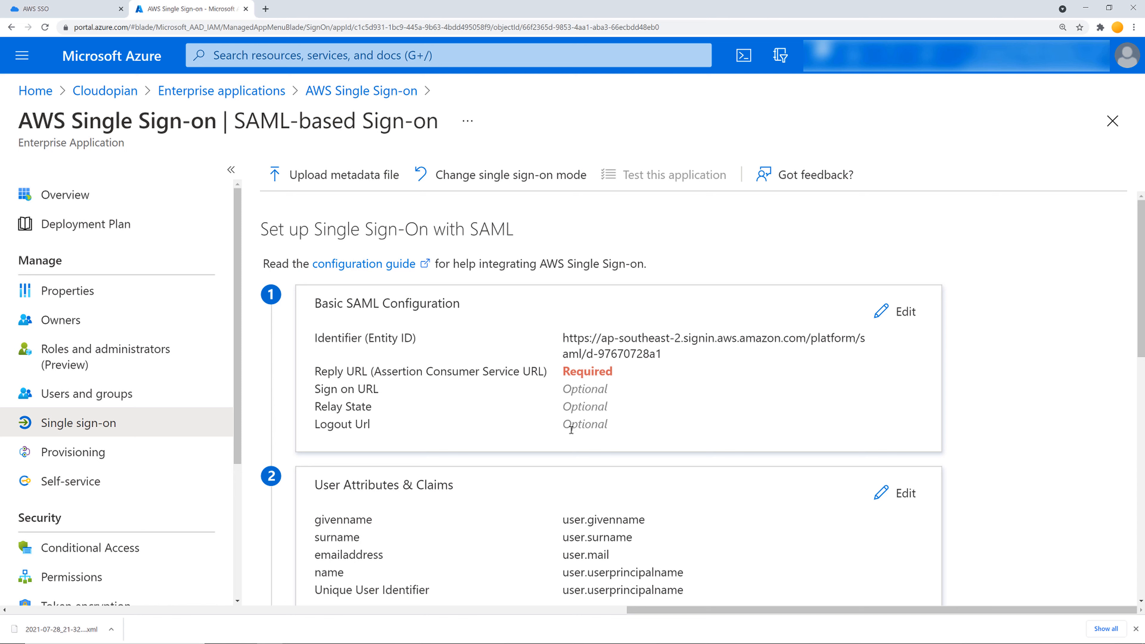
Step: Reopen the Basic SAML Configuration for editing, and show the individual service provider metadata values in the AWS SSO console
{"action": "left_click", "coordinate": [904, 318]}
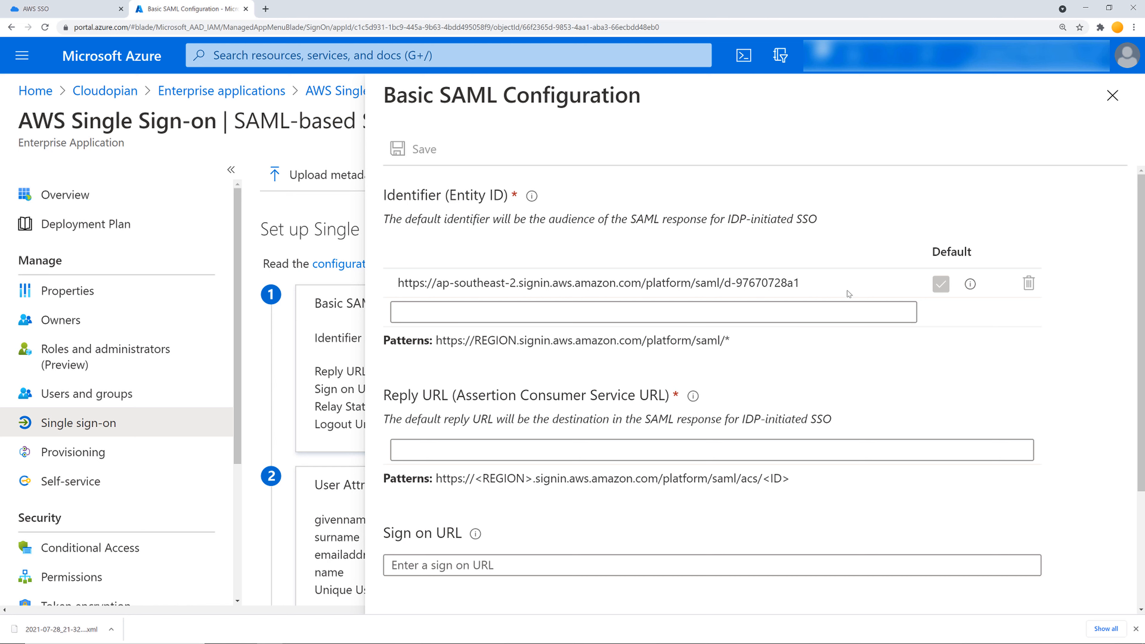
{"action": "left_click", "coordinate": [810, 284]}
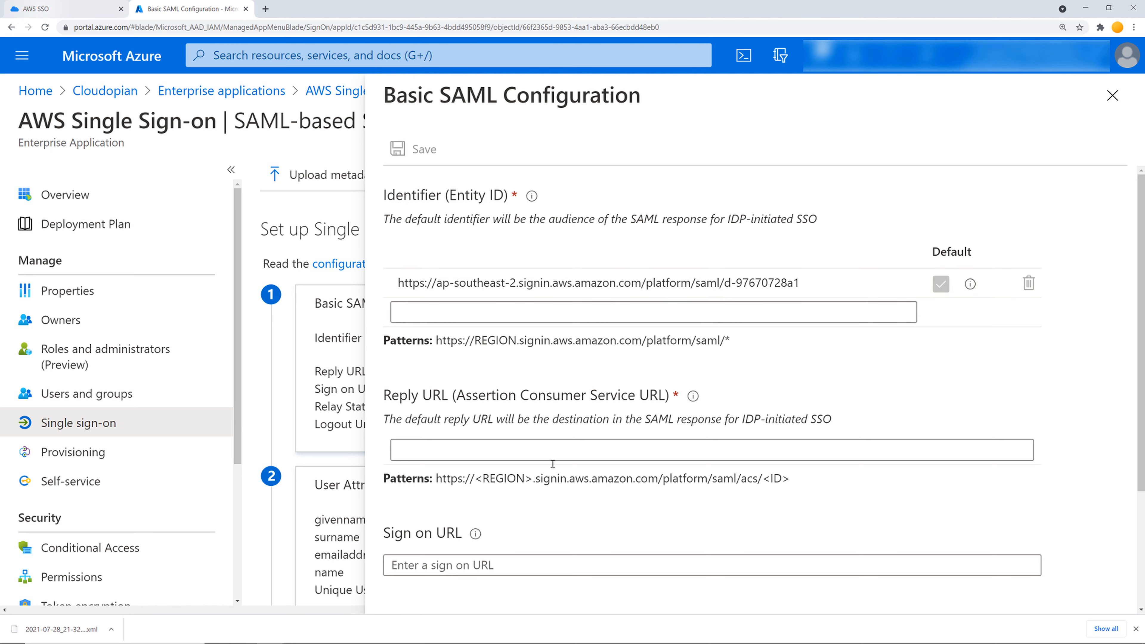
{"action": "key", "text": "ctrl+shift+Tab"}
{"action": "left_click", "coordinate": [502, 412]}
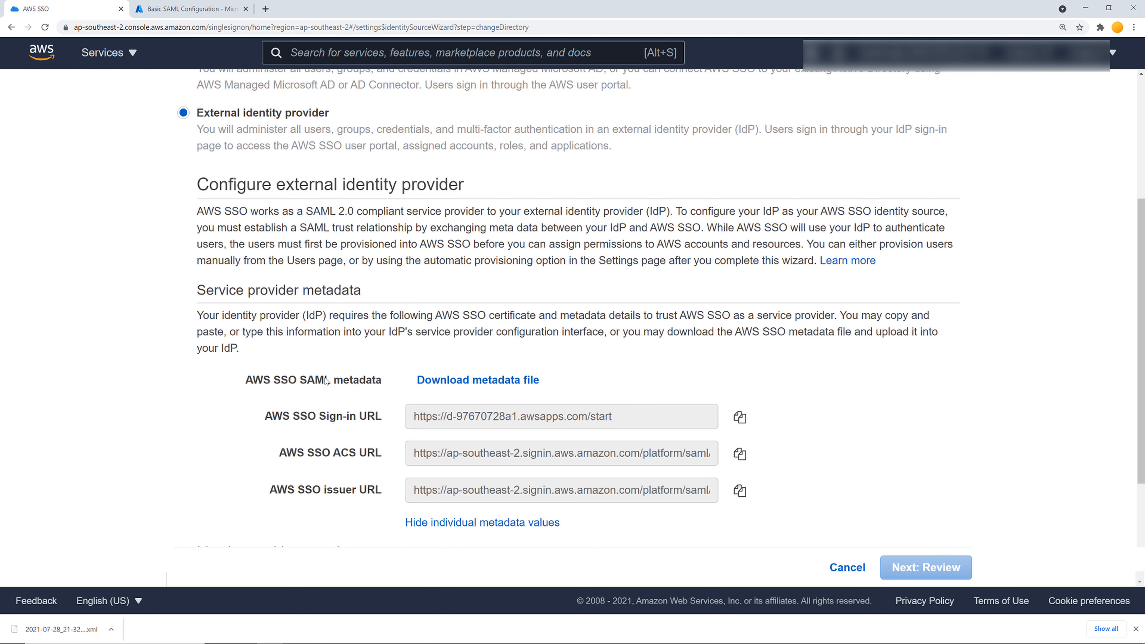
{"action": "scroll", "coordinate": [327, 381], "scroll_direction": "down", "scroll_amount": 2}
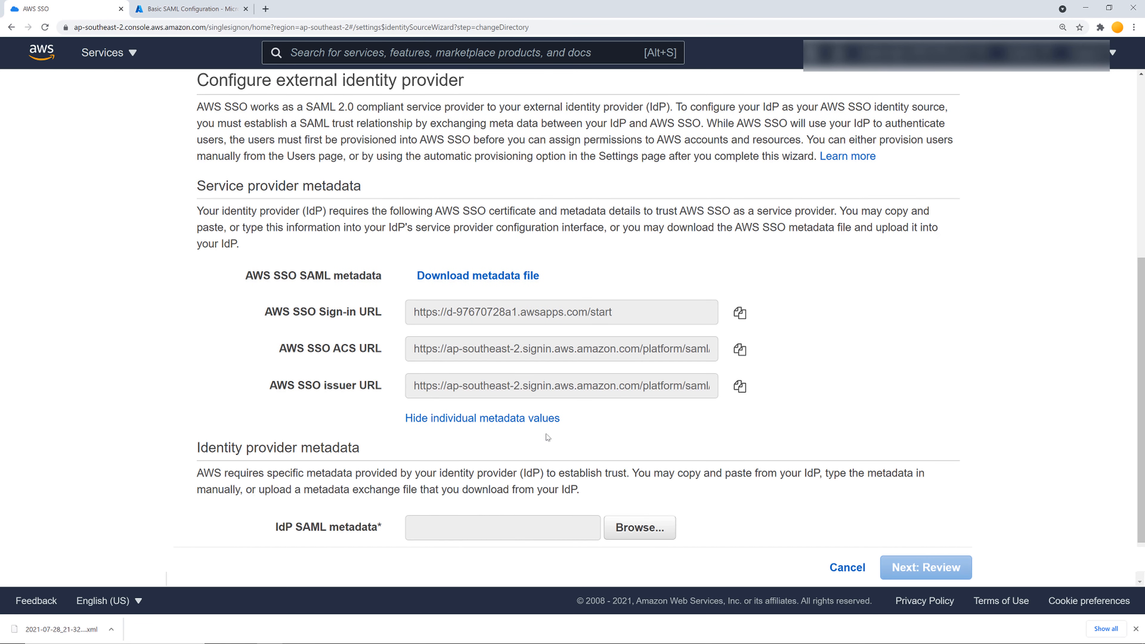
Step: Try to add the copied AWS SSO issuer URL as an additional Identifier (Entity ID), and remove that entry again
{"action": "left_click", "coordinate": [644, 389]}
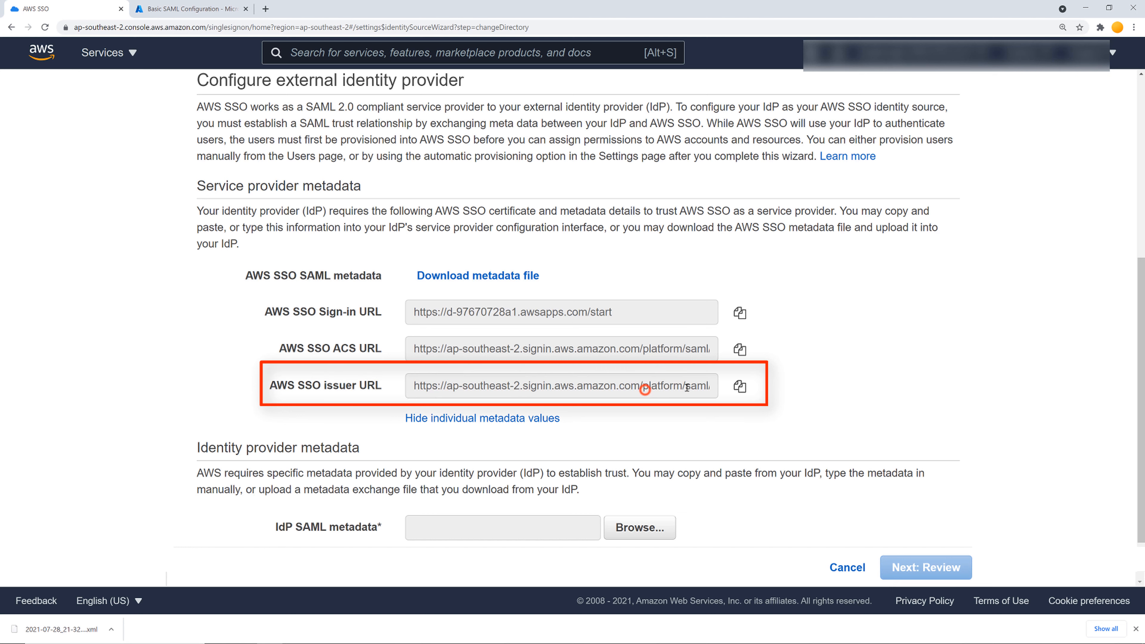
{"action": "double_click", "coordinate": [650, 389]}
{"action": "key", "text": "shift+End"}
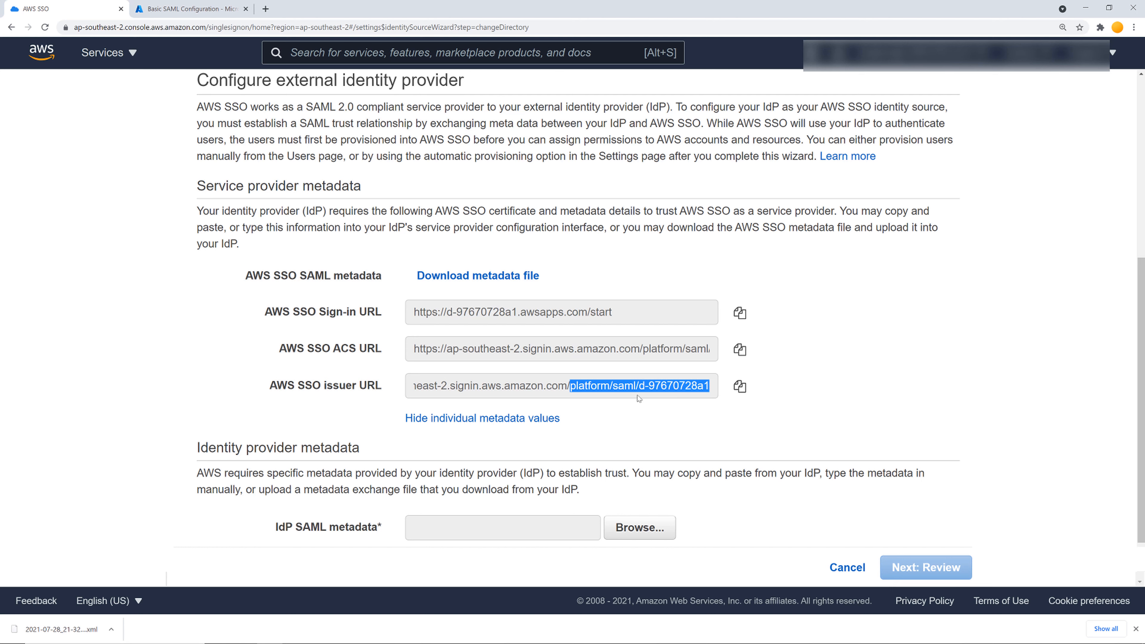
{"action": "left_click", "coordinate": [735, 390]}
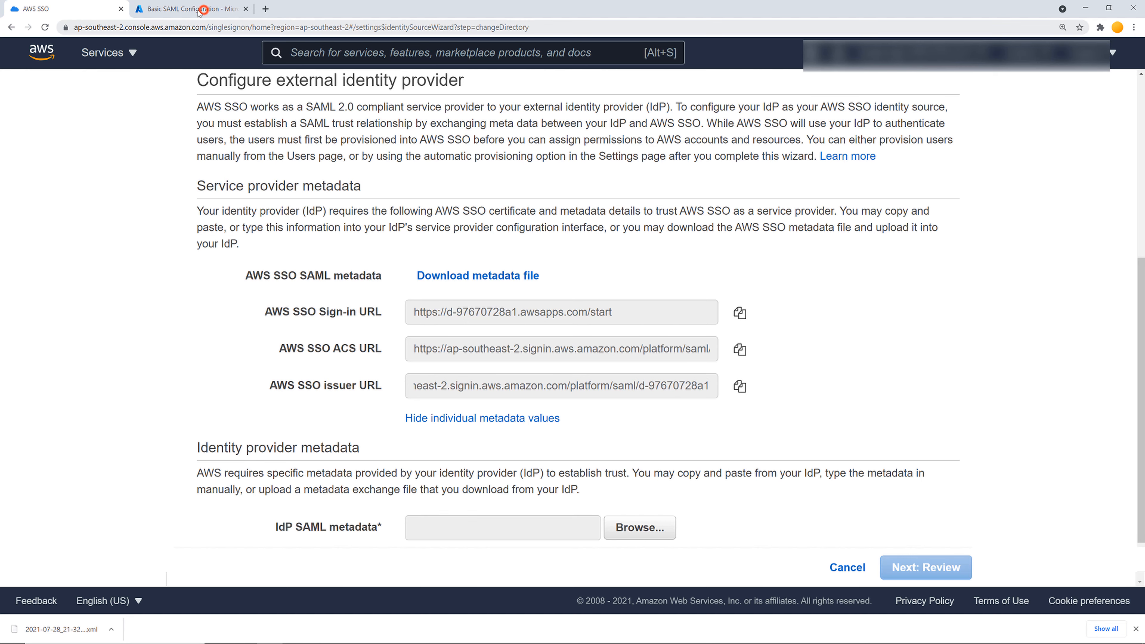
{"action": "key", "text": "ctrl+Tab"}
{"action": "left_click", "coordinate": [493, 309]}
{"action": "left_click", "coordinate": [748, 315]}
{"action": "key", "text": "ctrl+v"}
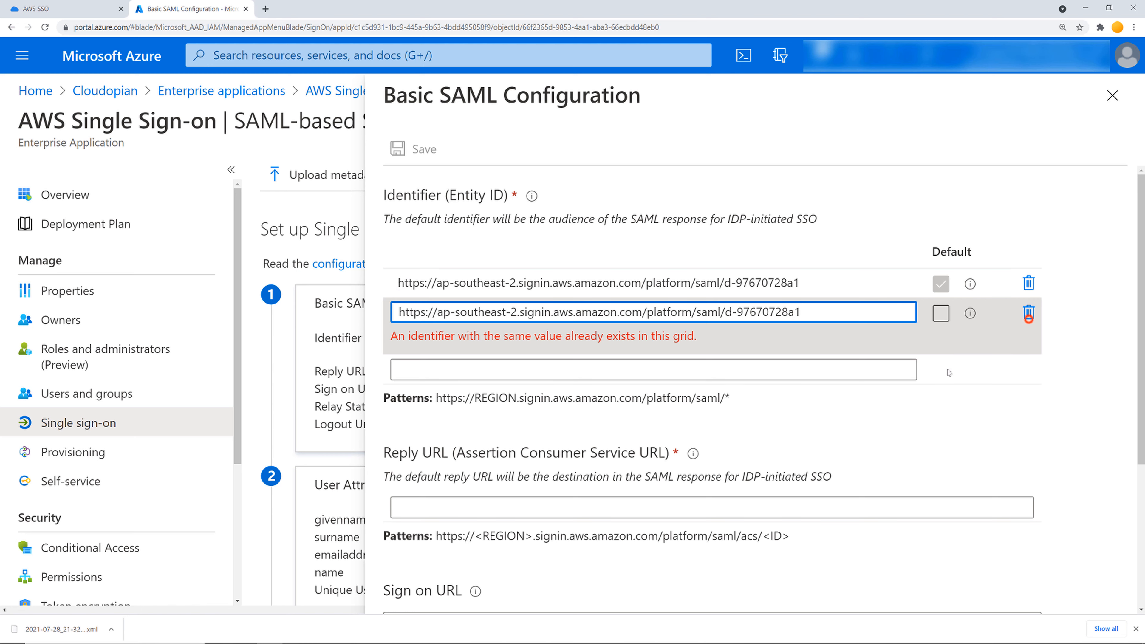
{"action": "key", "text": "ctrl+z"}
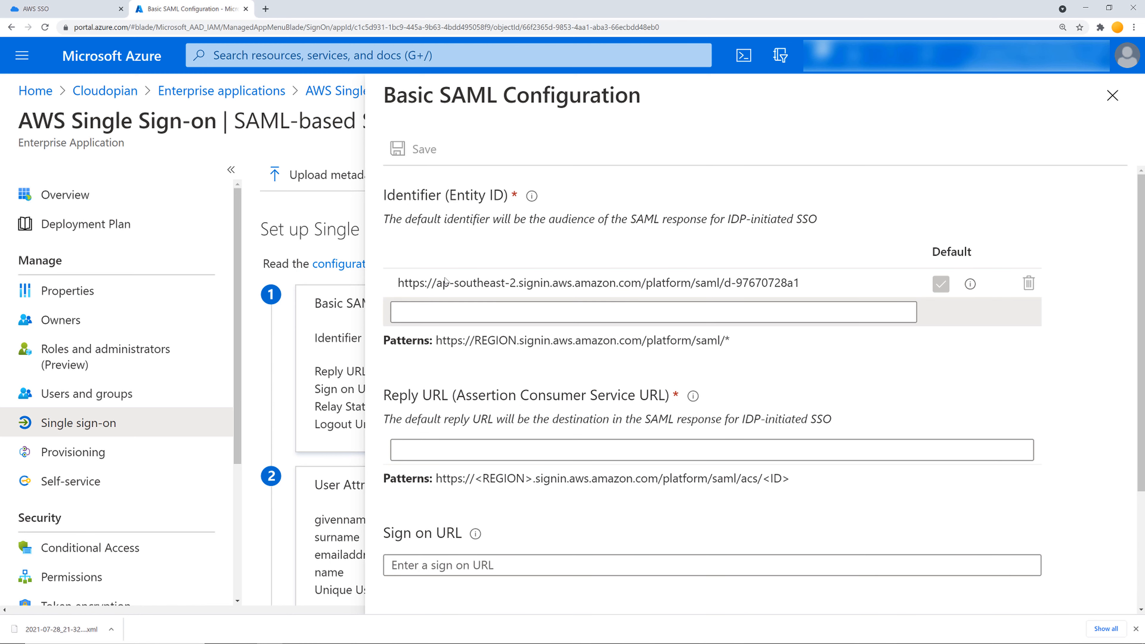
Step: Copy the AWS SSO ACS URL from the AWS SSO console and enter it as the Reply URL in the Azure SAML configuration
{"action": "scroll", "coordinate": [428, 293], "scroll_direction": "down", "scroll_amount": 1}
{"action": "scroll", "coordinate": [397, 297], "scroll_direction": "down", "scroll_amount": 1}
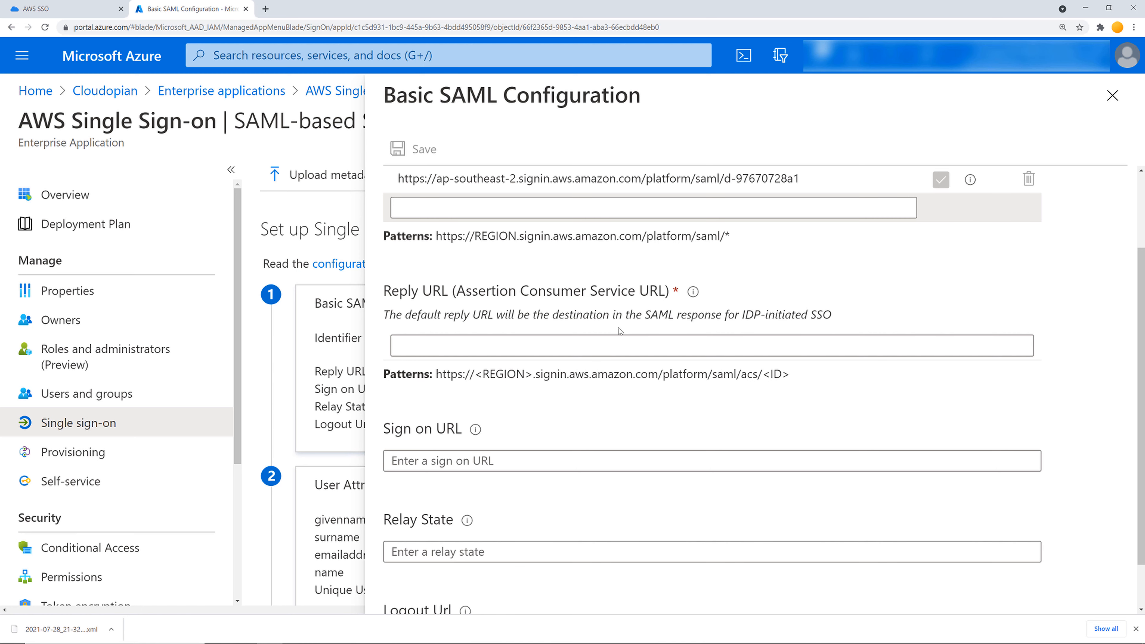
{"action": "scroll", "coordinate": [586, 343], "scroll_direction": "up", "scroll_amount": 1}
{"action": "scroll", "coordinate": [469, 405], "scroll_direction": "up", "scroll_amount": 1}
{"action": "left_click", "coordinate": [421, 396]}
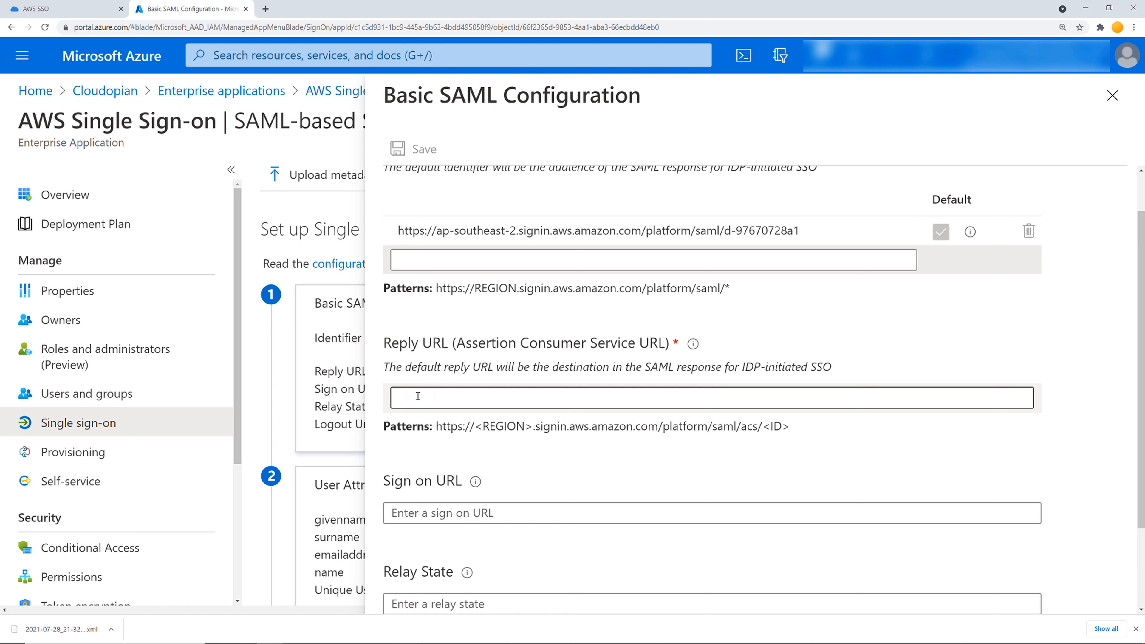
{"action": "left_click", "coordinate": [418, 396]}
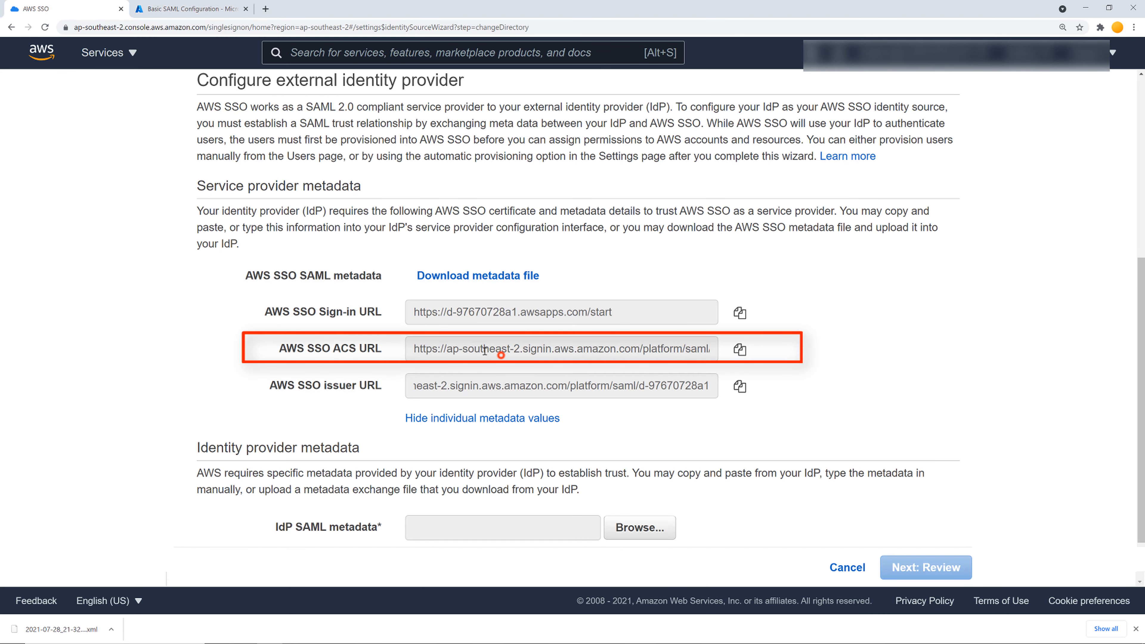
{"action": "left_click_drag", "start_coordinate": [680, 351], "coordinate": [739, 354]}
{"action": "left_click", "coordinate": [502, 357]}
{"action": "left_click", "coordinate": [506, 353]}
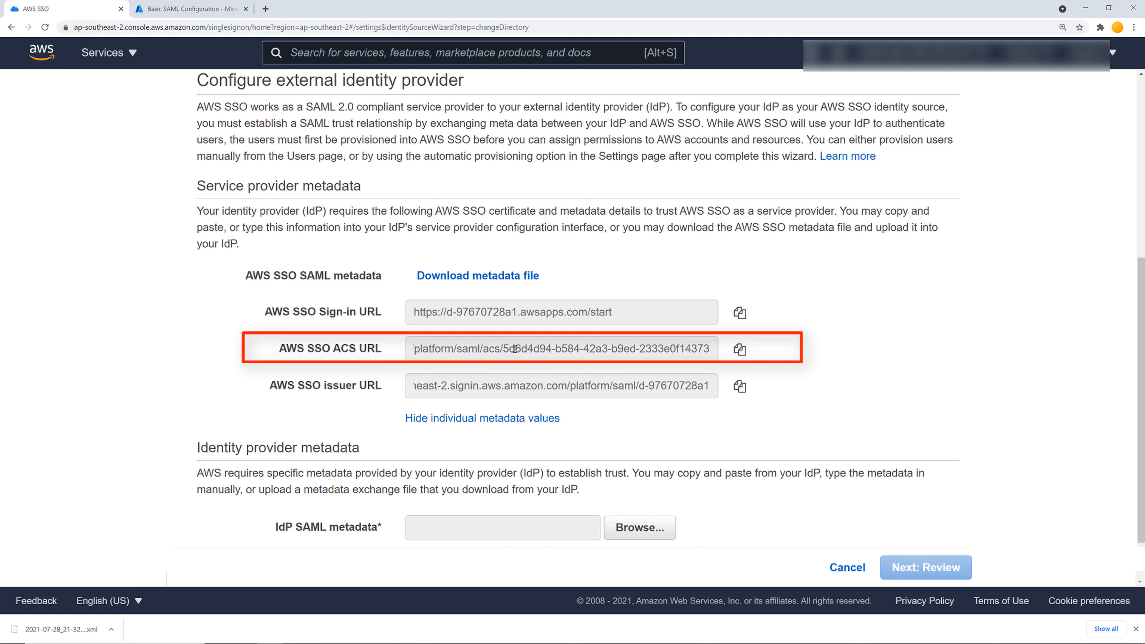
{"action": "left_click", "coordinate": [739, 354]}
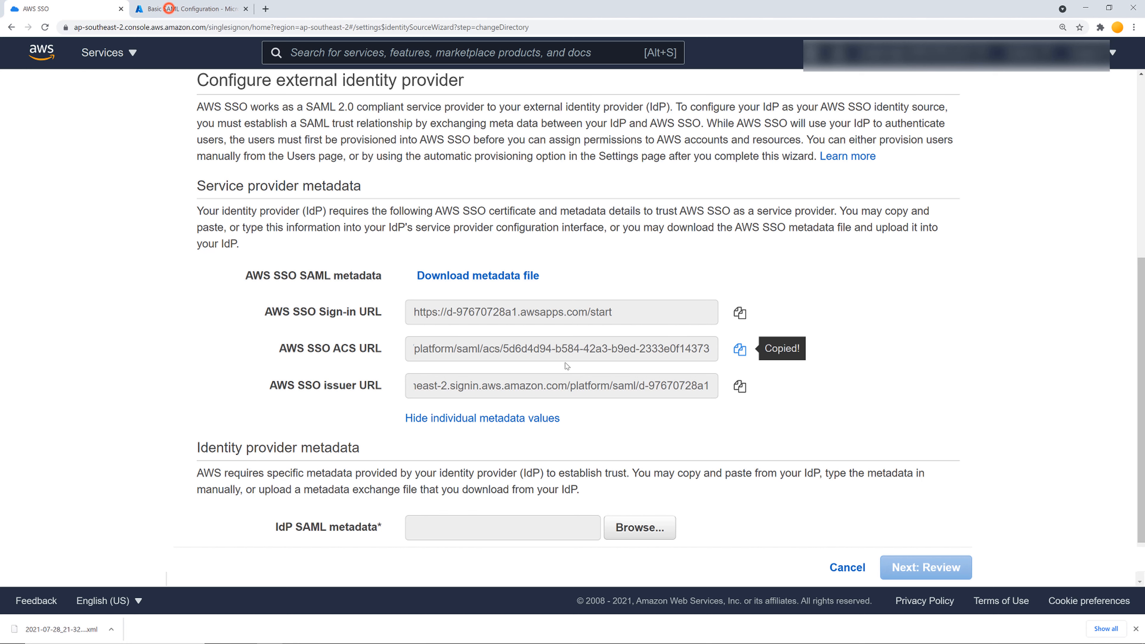
{"action": "key", "text": "ctrl+Tab"}
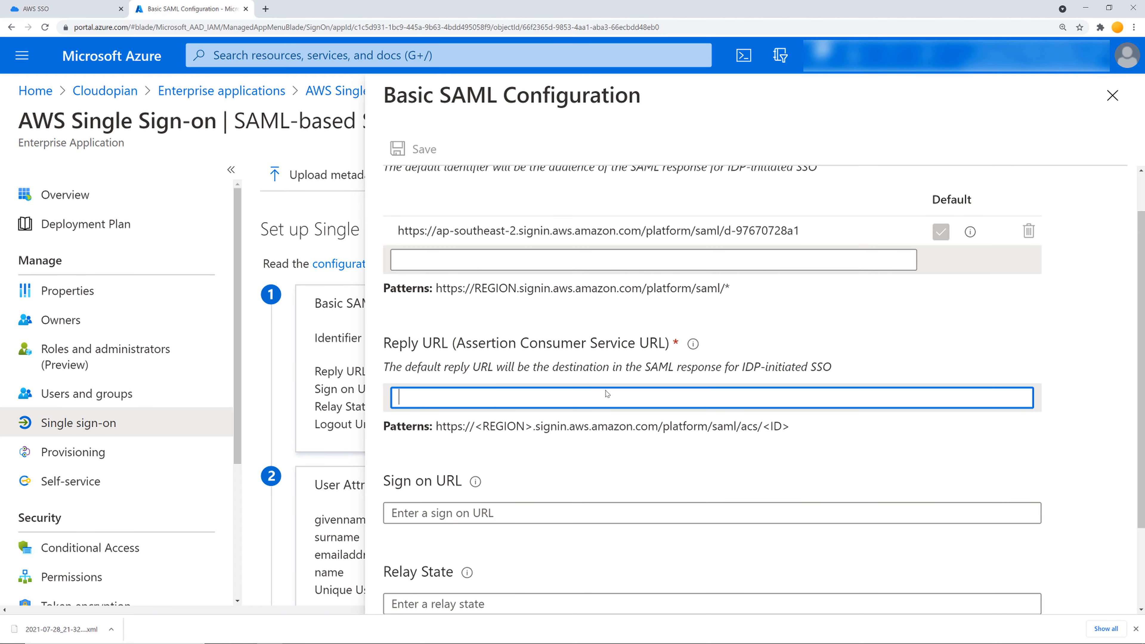
{"action": "key", "text": "ctrl+v"}
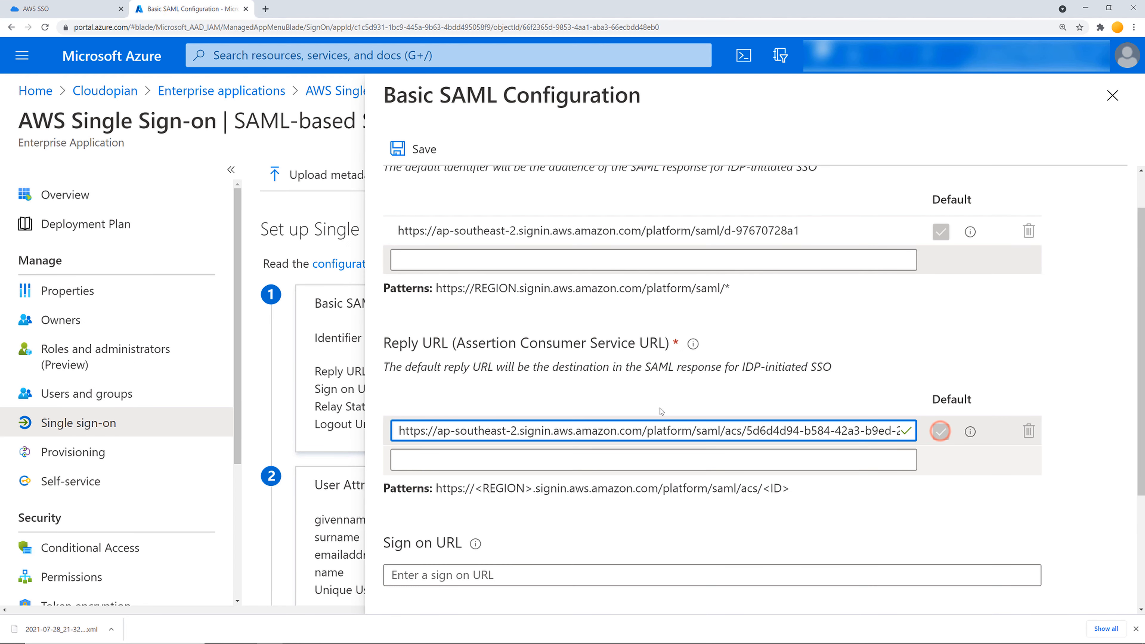
{"action": "left_click", "coordinate": [671, 432]}
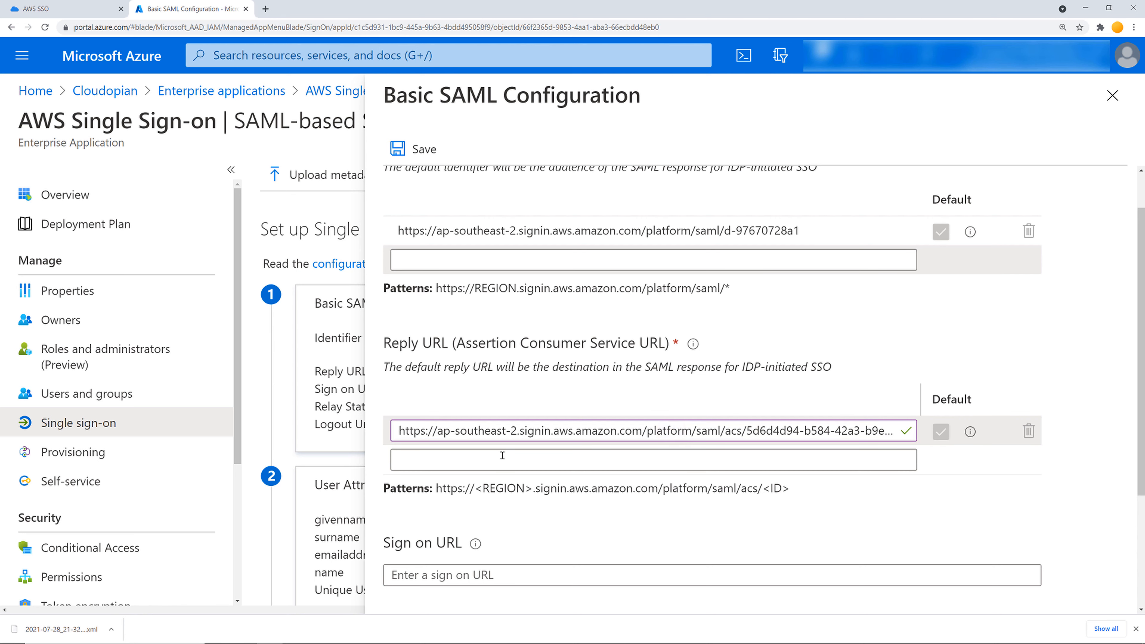
Step: Copy the AWS SSO Sign-in URL from the AWS SSO console and enter it as the Sign on URL in Azure's Basic SAML Configuration
{"action": "scroll", "coordinate": [405, 446], "scroll_direction": "down", "scroll_amount": 2}
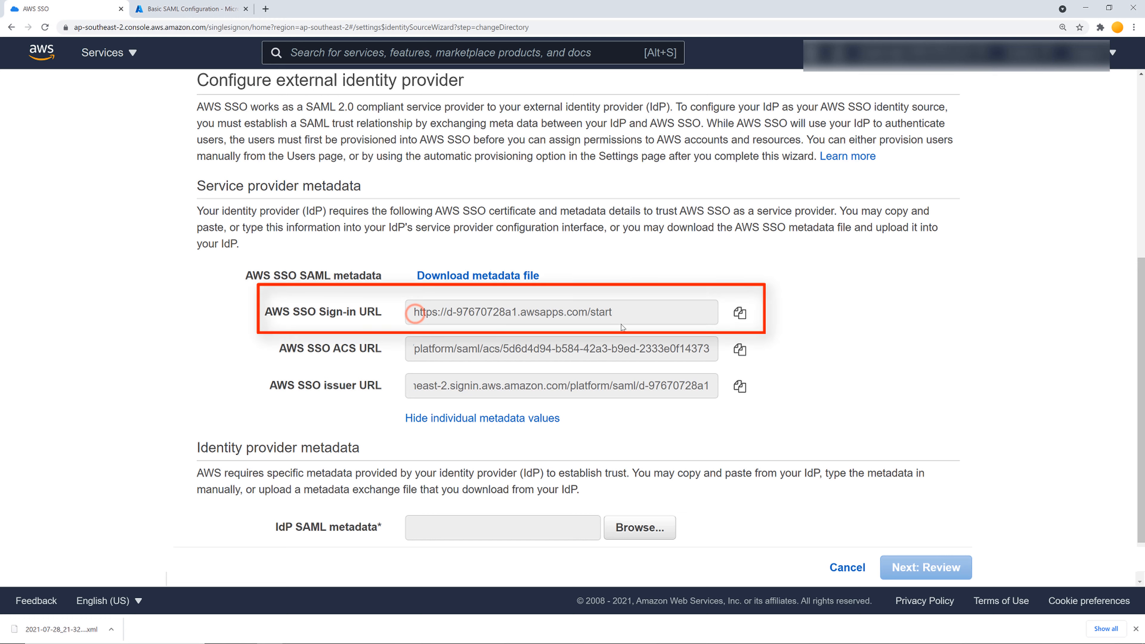
{"action": "left_click", "coordinate": [740, 313]}
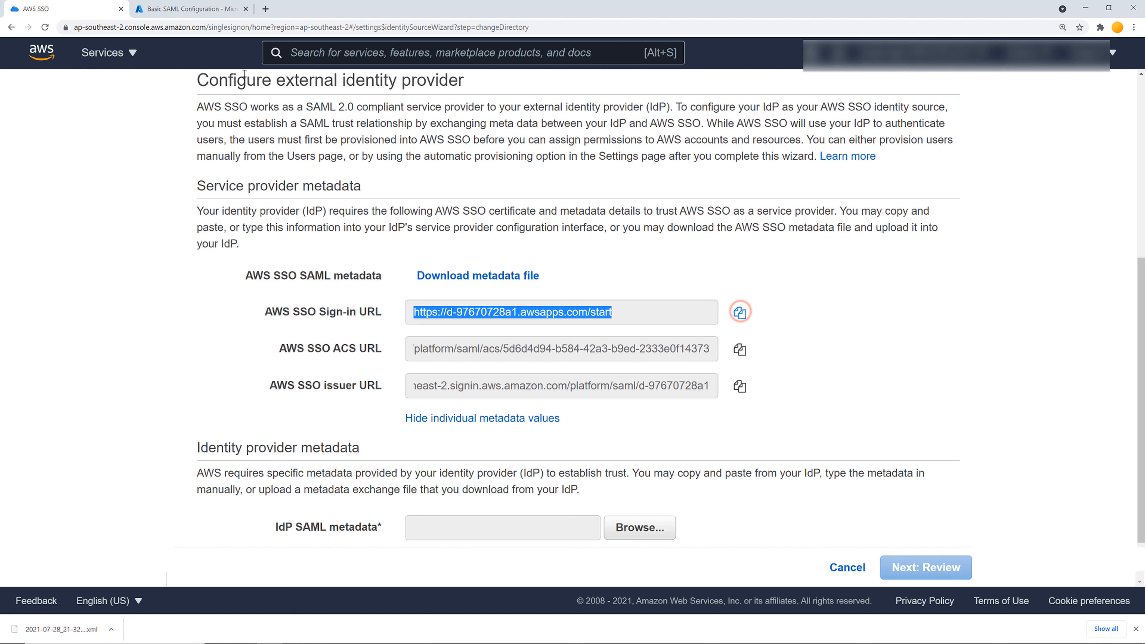
{"action": "left_click", "coordinate": [214, 10]}
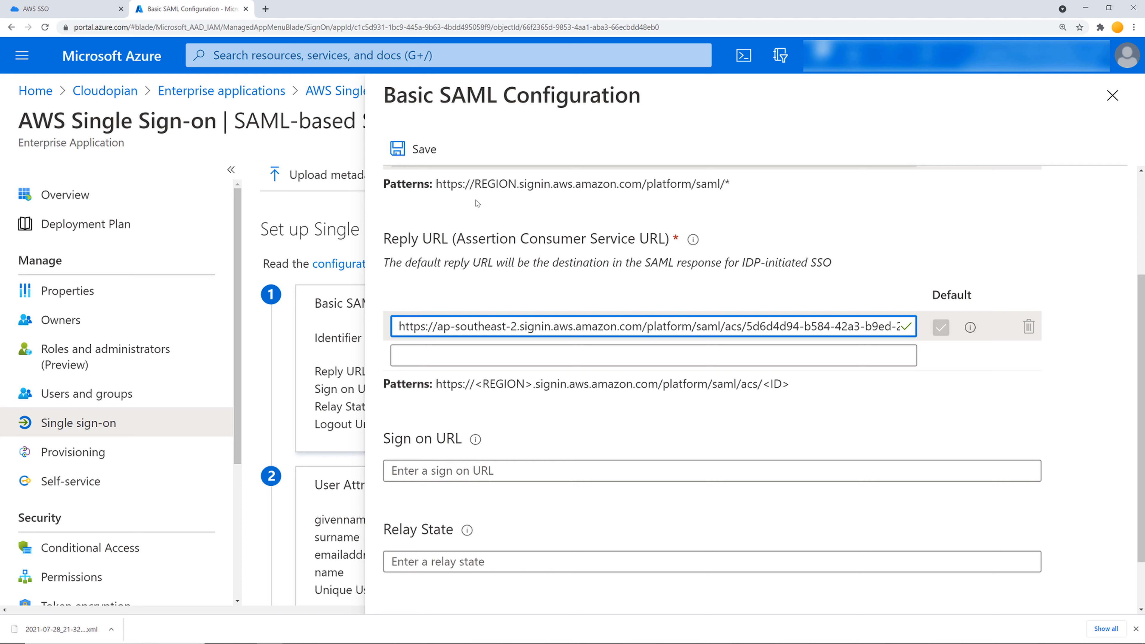
{"action": "key", "text": "Tab"}
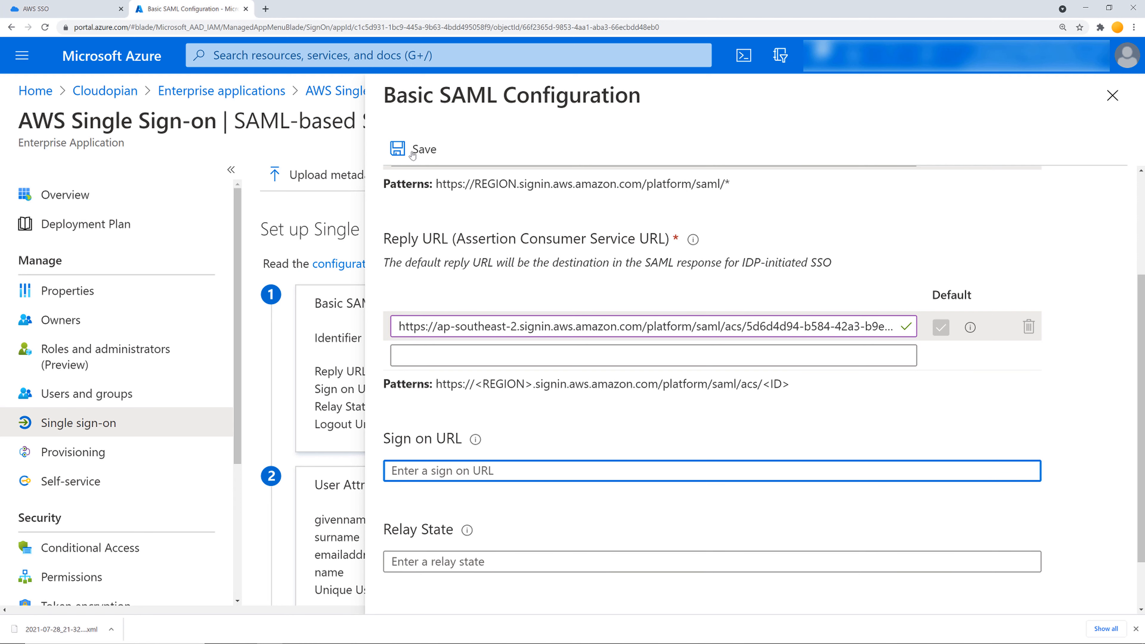
{"action": "key", "text": "ctrl+v"}
Step: Save and close the Basic SAML Configuration, and reload the SAML-based Sign-on page
{"action": "left_click", "coordinate": [402, 151]}
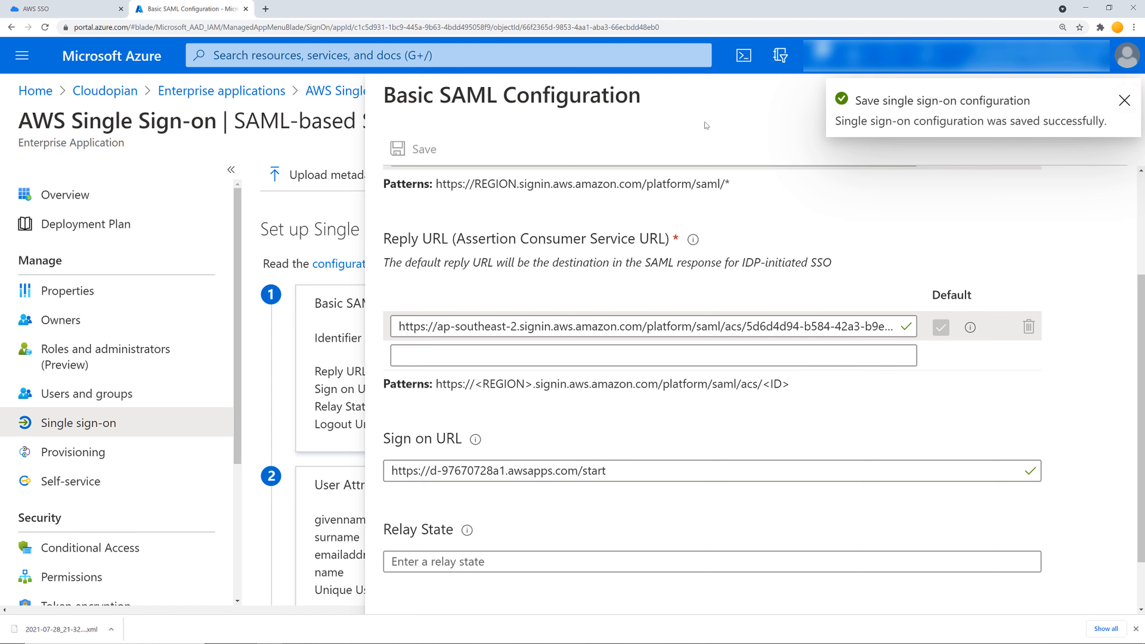
{"action": "left_click", "coordinate": [1127, 100]}
{"action": "left_click", "coordinate": [1114, 97]}
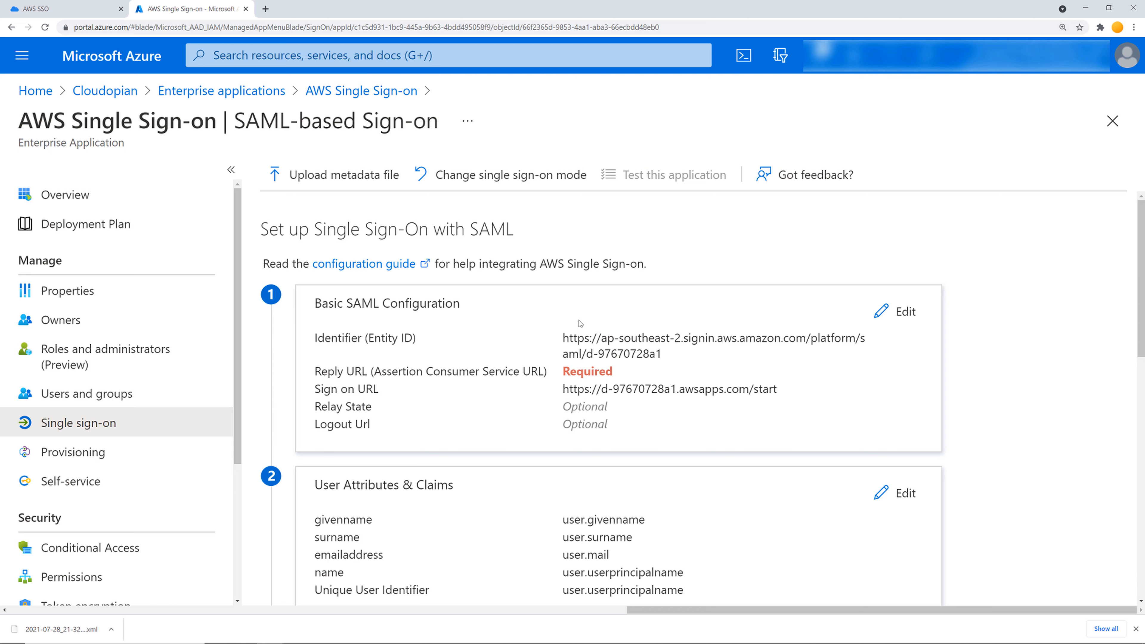
{"action": "left_click", "coordinate": [43, 28]}
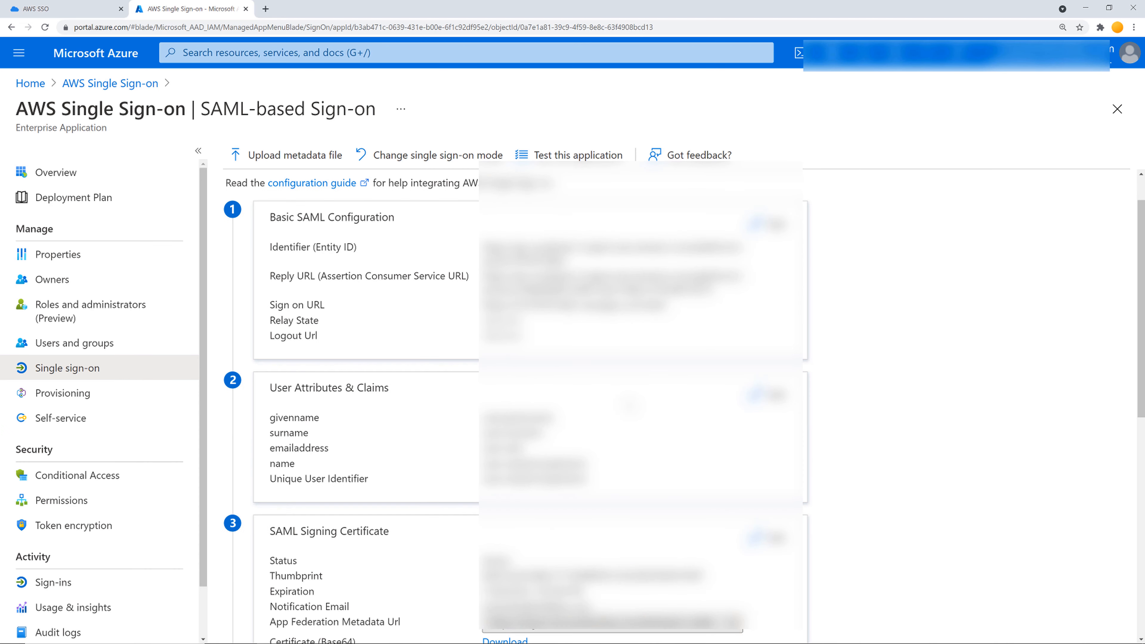
Step: Download the Federation Metadata XML from the SAML Signing Certificate section and check the file in its download folder
{"action": "scroll", "coordinate": [676, 406], "scroll_direction": "down", "scroll_amount": 1}
{"action": "scroll", "coordinate": [528, 406], "scroll_direction": "down", "scroll_amount": 1}
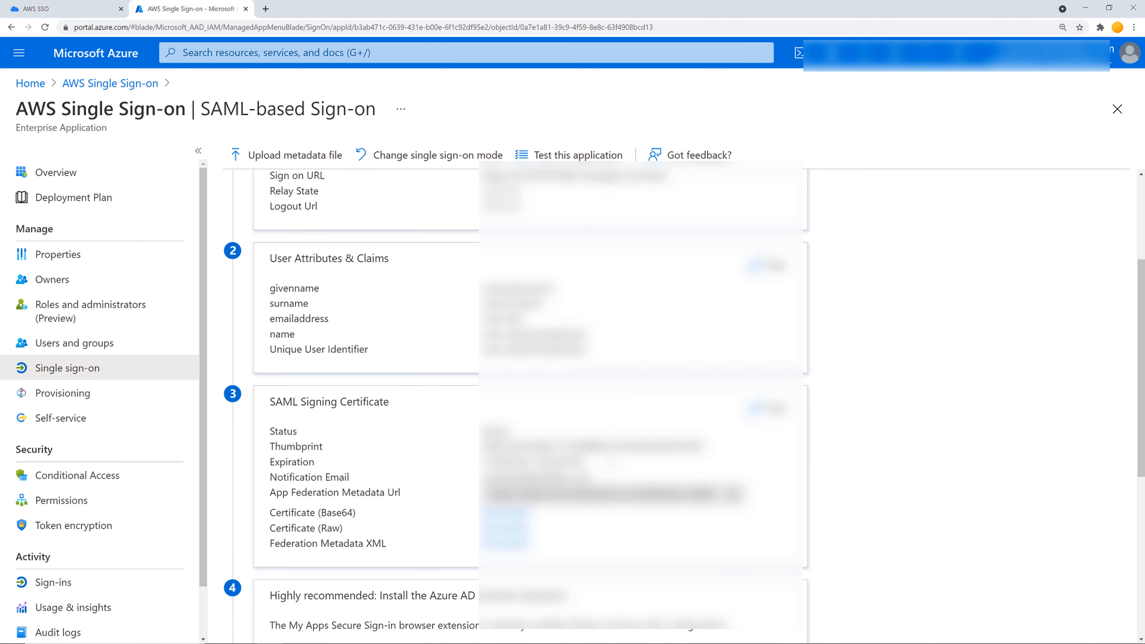
{"action": "scroll", "coordinate": [528, 406], "scroll_direction": "down", "scroll_amount": 1}
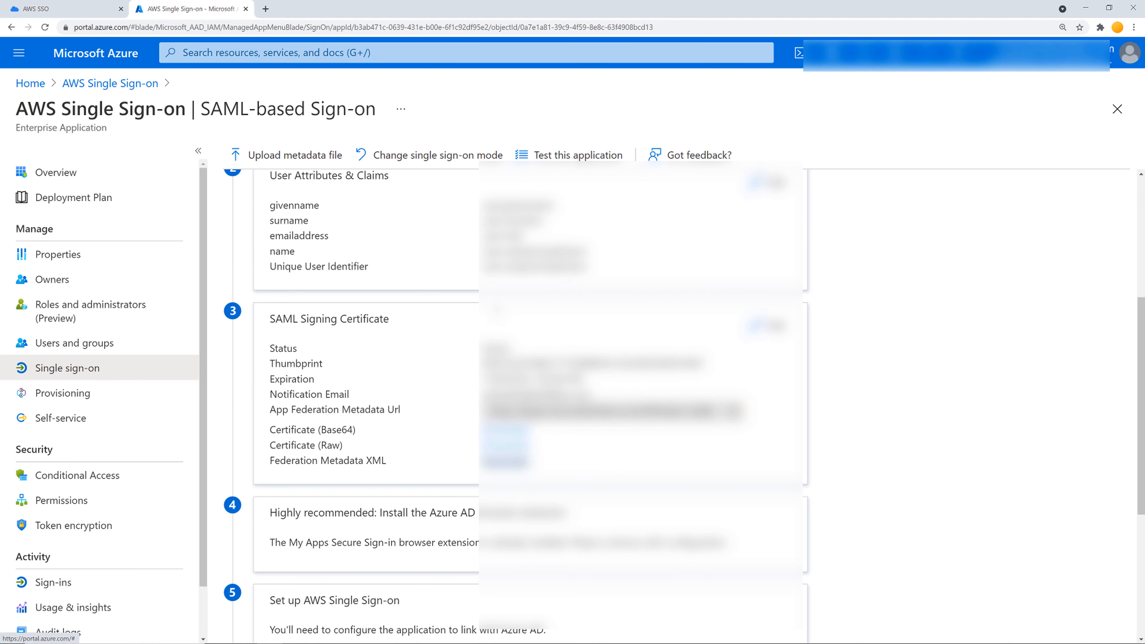
{"action": "scroll", "coordinate": [528, 406], "scroll_direction": "down", "scroll_amount": 2}
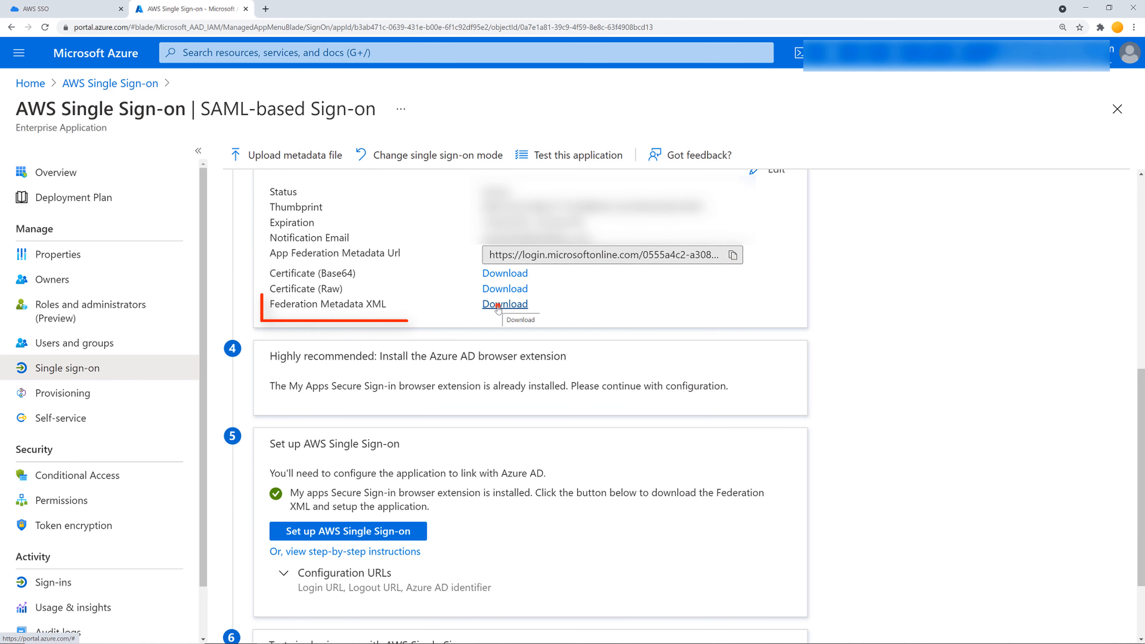
{"action": "left_click", "coordinate": [498, 306]}
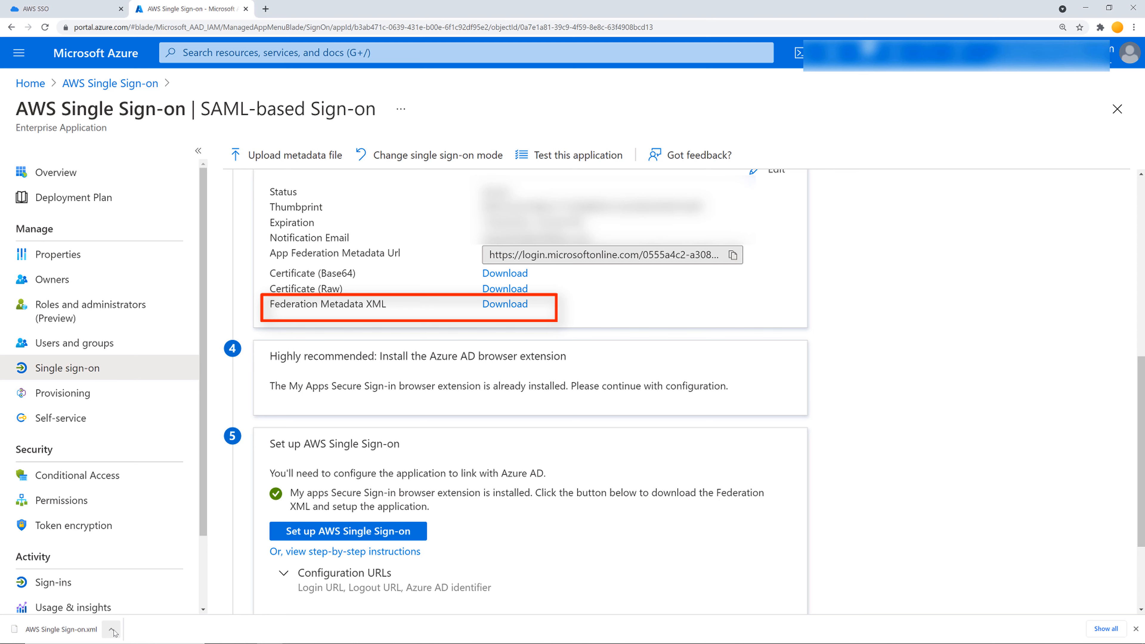
{"action": "left_click", "coordinate": [111, 630]}
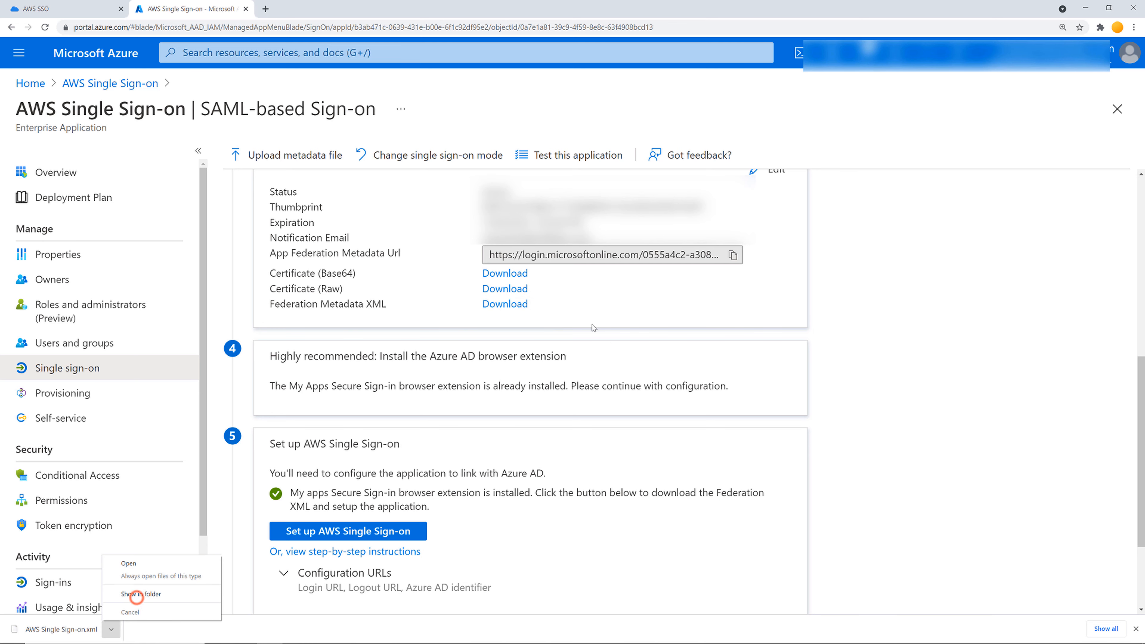
{"action": "left_click", "coordinate": [141, 594]}
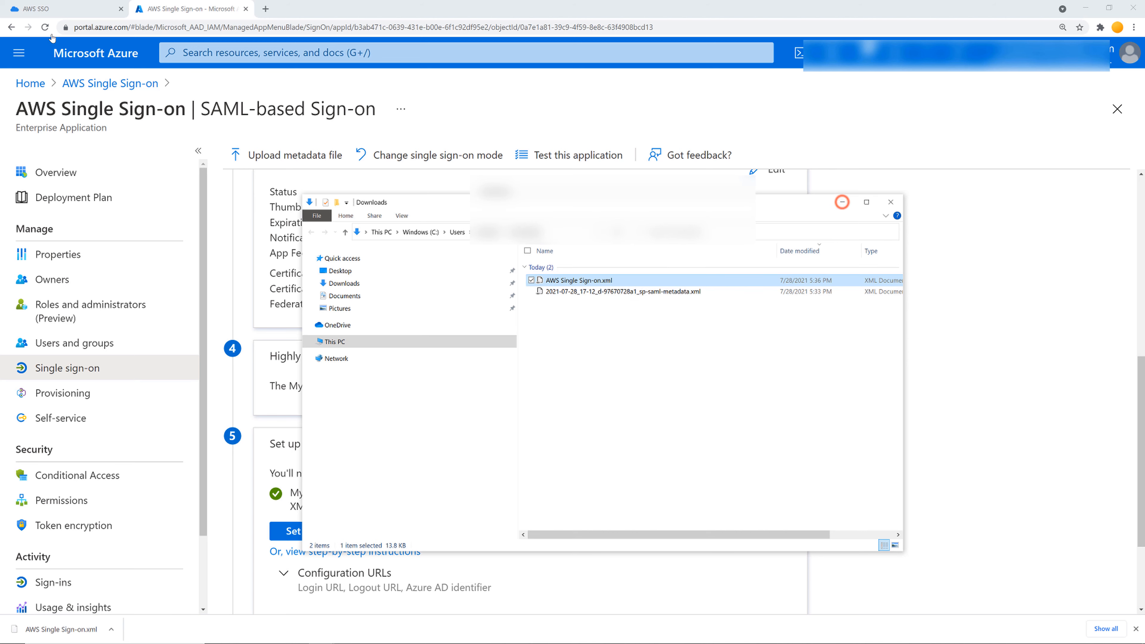
{"action": "left_click", "coordinate": [842, 202]}
Step: Select AWS Single Sign-on.xml as the IdP SAML metadata file in the AWS SSO console
{"action": "key", "text": "ctrl+Tab"}
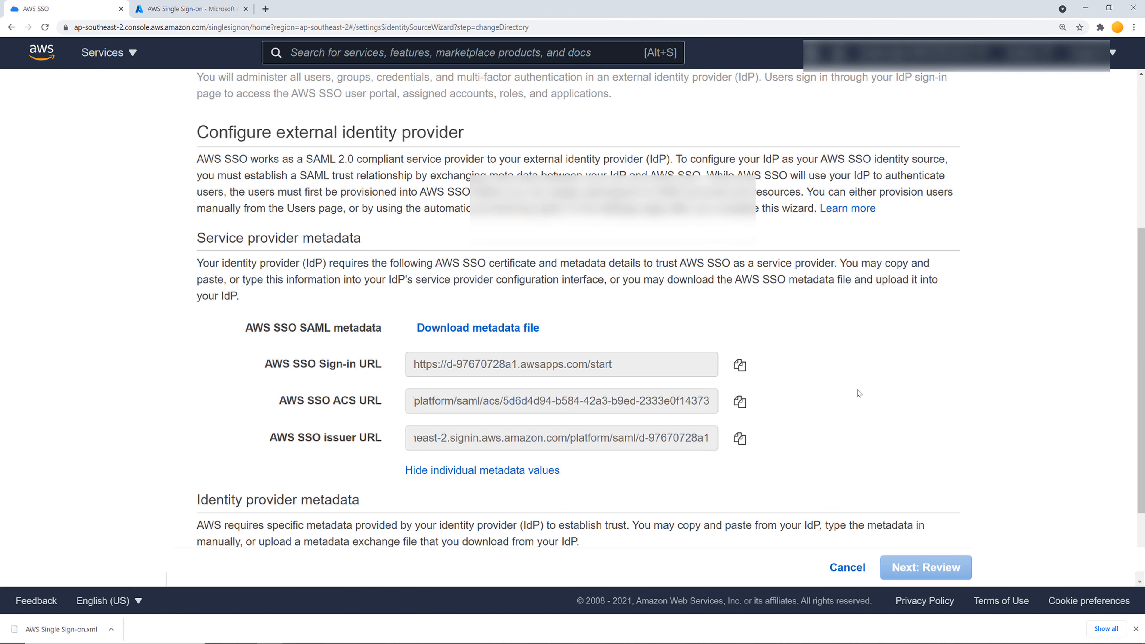
{"action": "scroll", "coordinate": [858, 394], "scroll_direction": "down", "scroll_amount": 2}
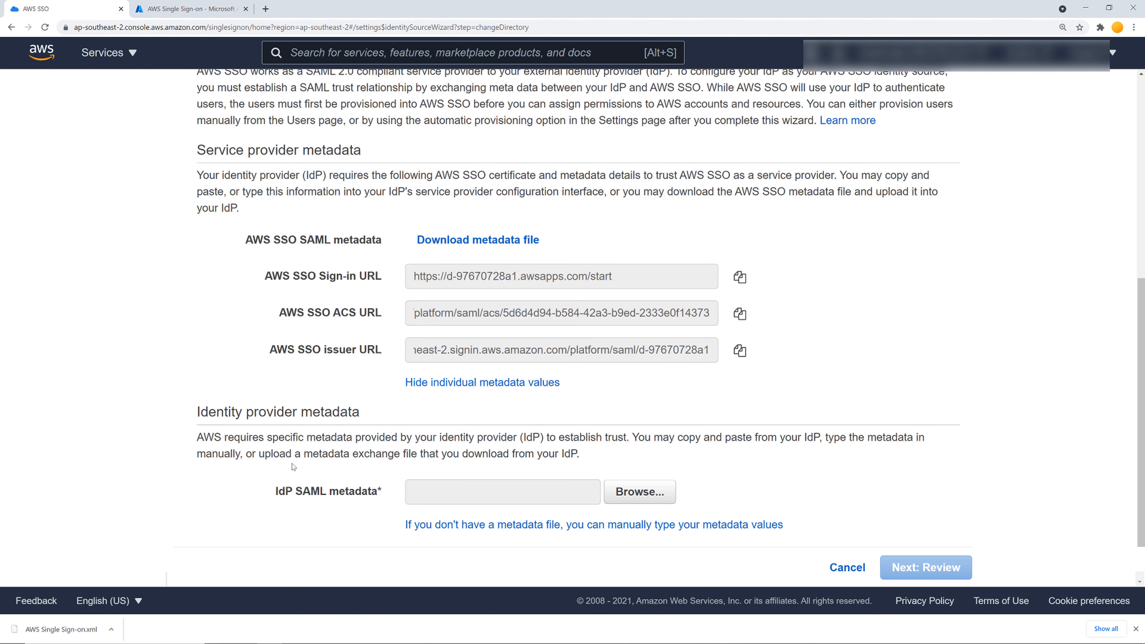
{"action": "left_click", "coordinate": [626, 493]}
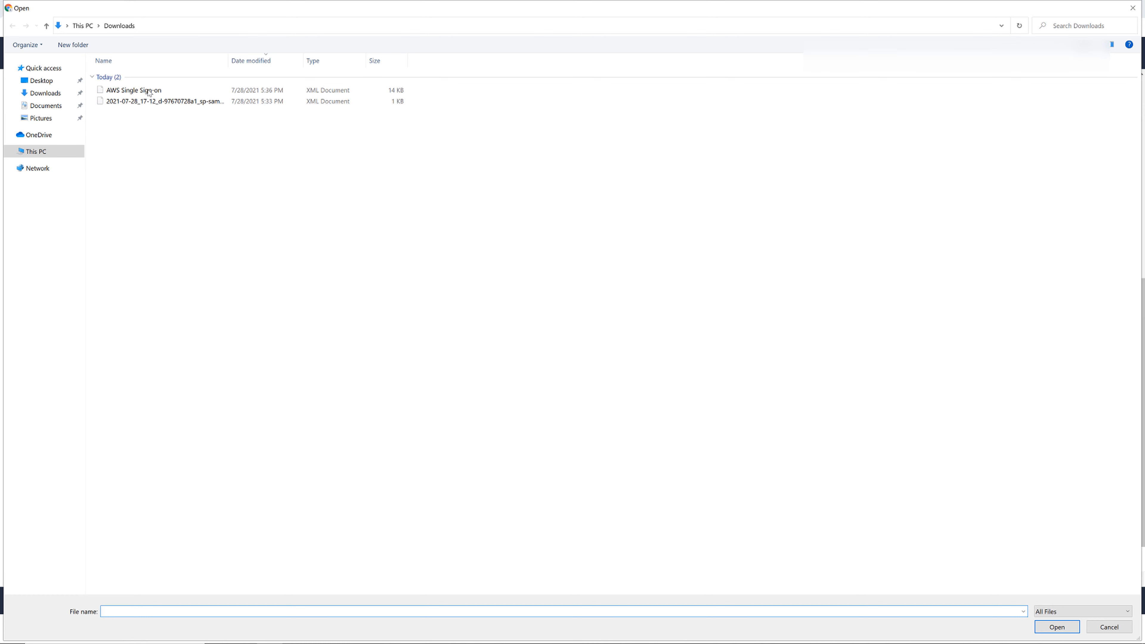
{"action": "left_click", "coordinate": [146, 89]}
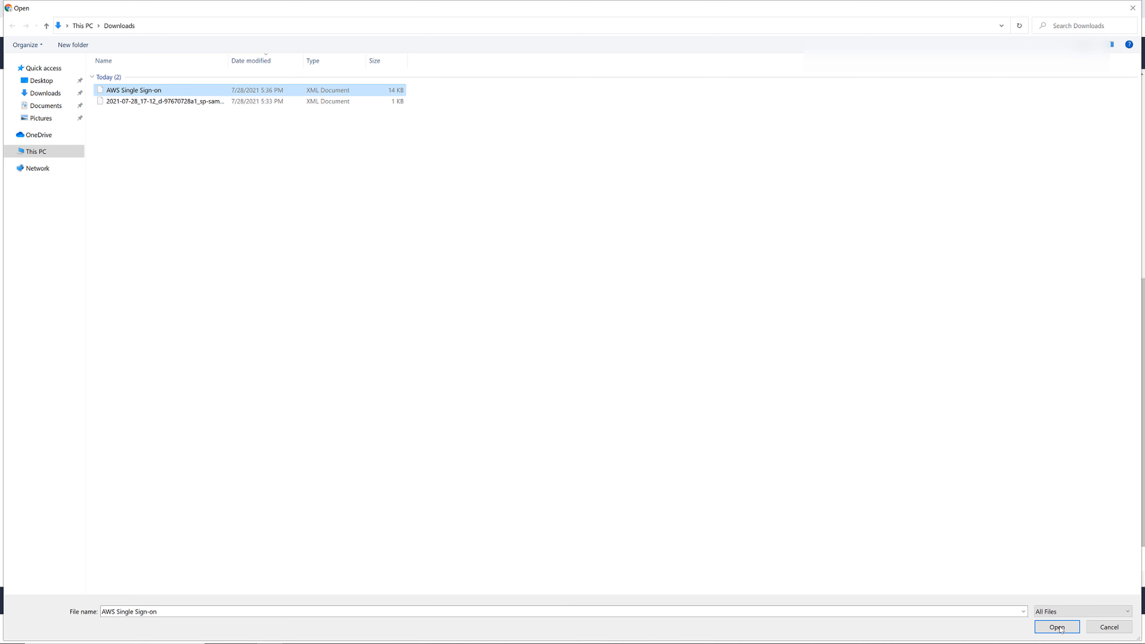
{"action": "key", "text": "Return"}
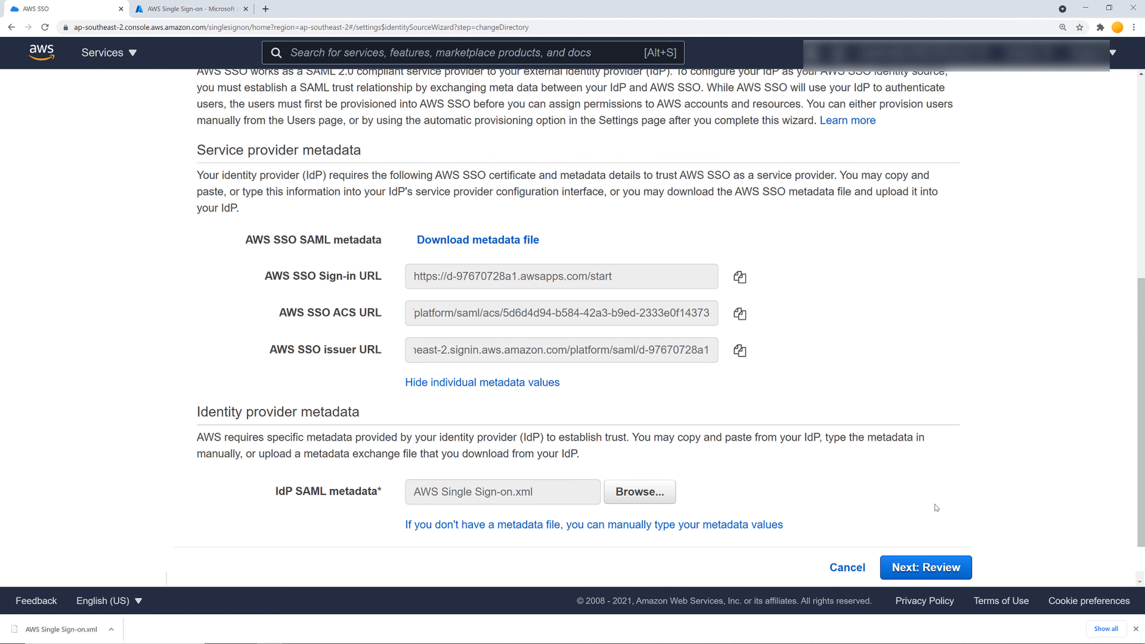
Step: Proceed to the review, confirm the identity source change with ACCEPT, and return to the AWS SSO settings
{"action": "left_click", "coordinate": [935, 569]}
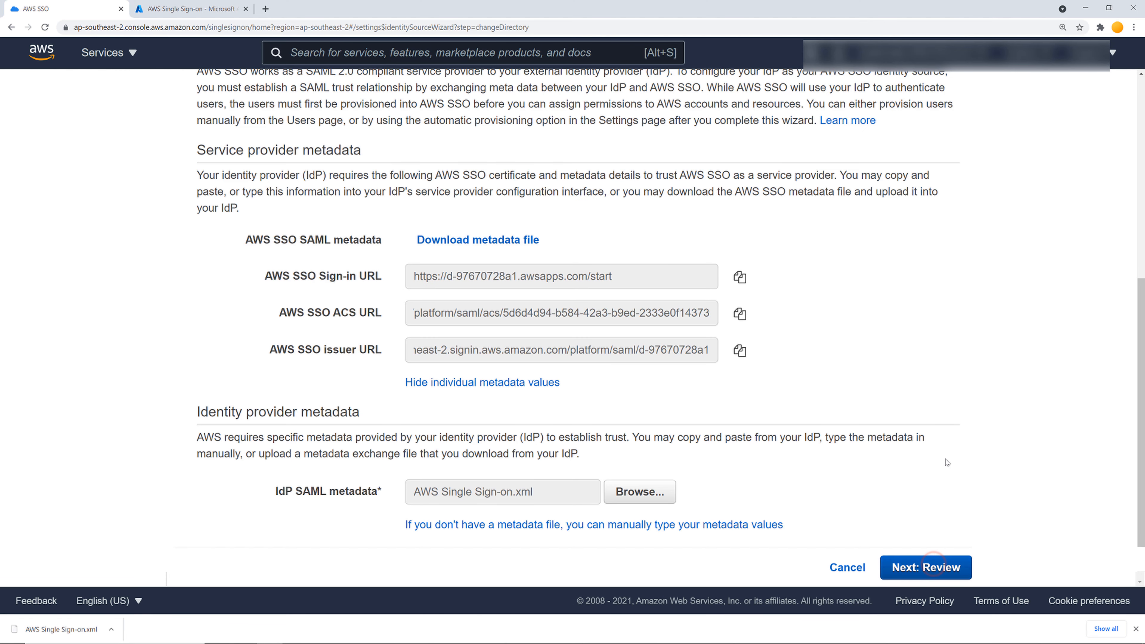
{"action": "left_click", "coordinate": [298, 514]}
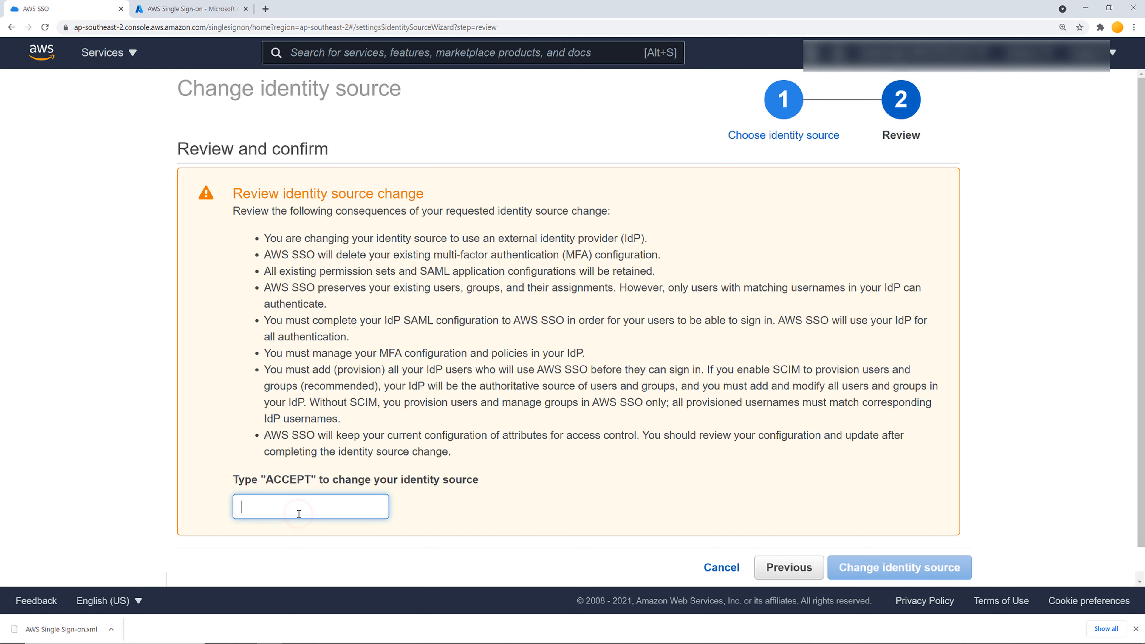
{"action": "type", "text": "ACCEPT"}
{"action": "left_click", "coordinate": [906, 569]}
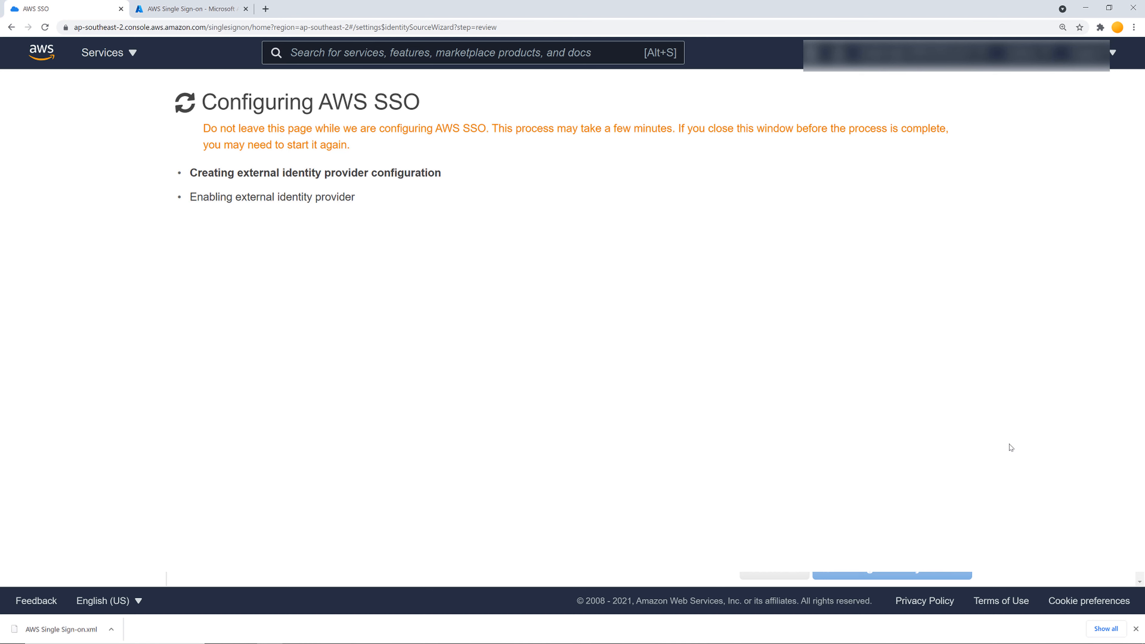
{"action": "left_click", "coordinate": [242, 152]}
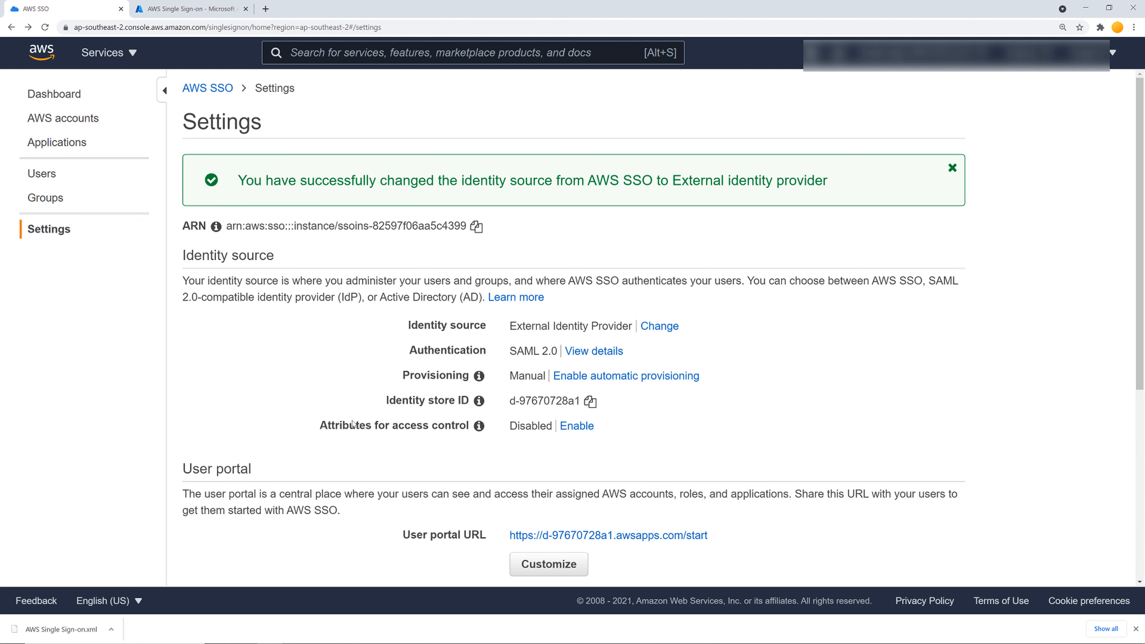
Step: Assign a user to the AWS Single Sign-on enterprise application in Azure
{"action": "key", "text": "ctrl+Tab"}
{"action": "left_click", "coordinate": [93, 341]}
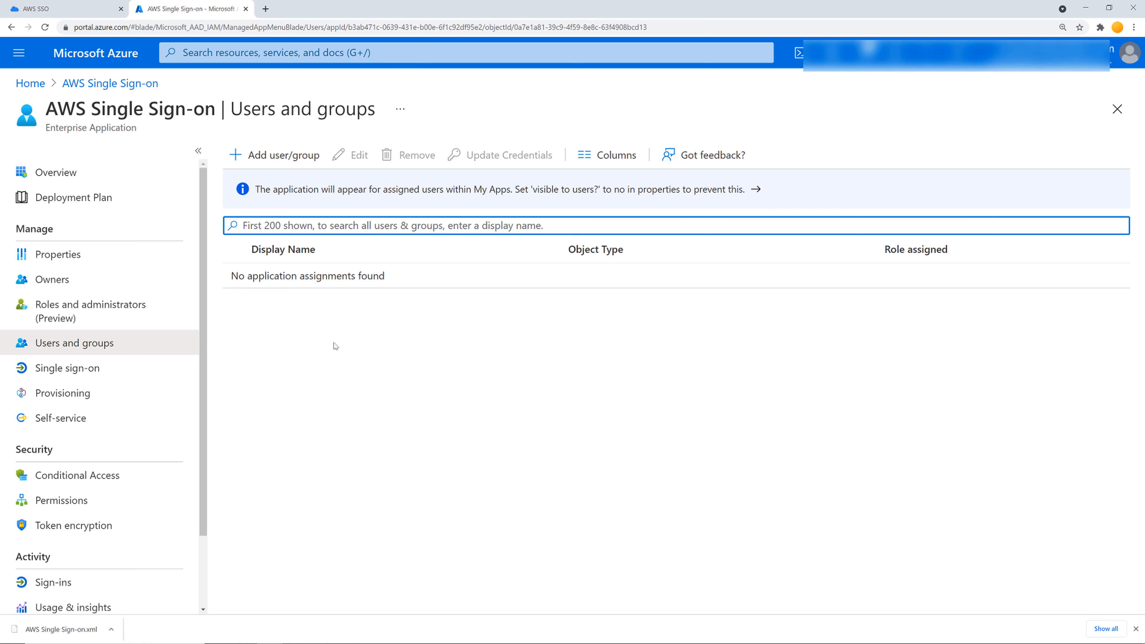
{"action": "left_click", "coordinate": [266, 154]}
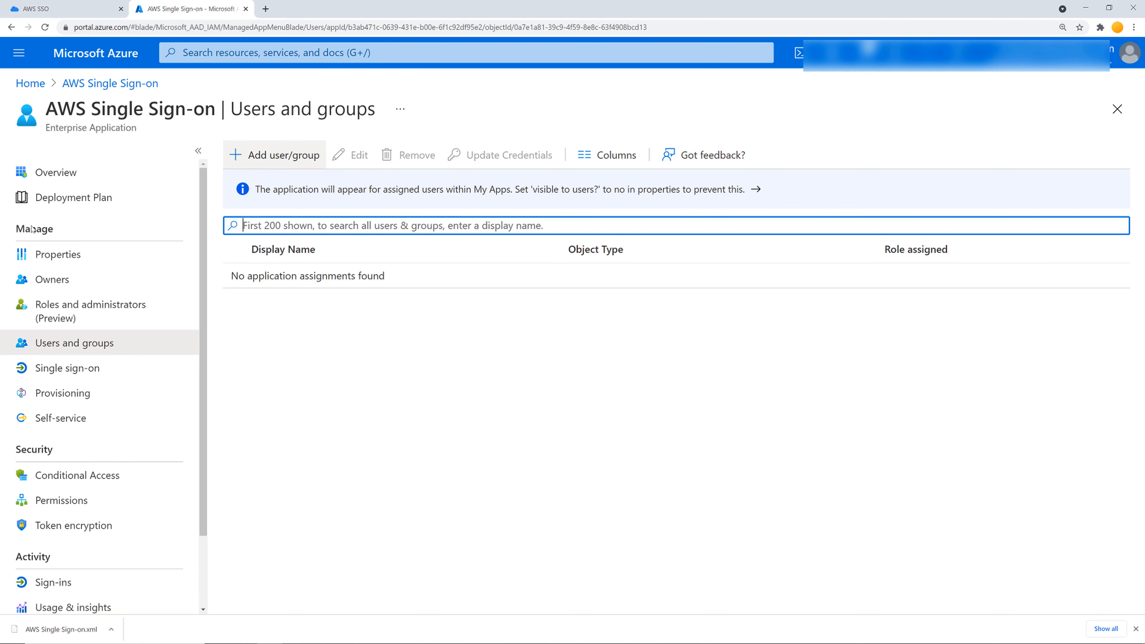
{"action": "left_click", "coordinate": [58, 187]}
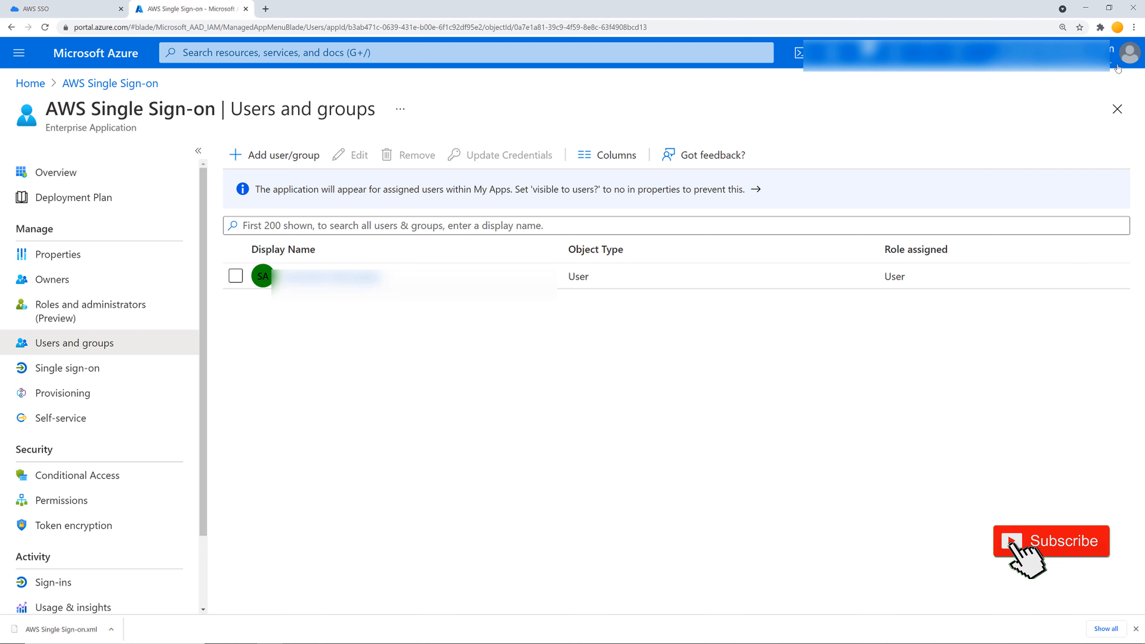
Step: Enable automatic provisioning in the AWS SSO settings, revealing its access token and copying the SCIM endpoint
{"action": "key", "text": "ctrl+1"}
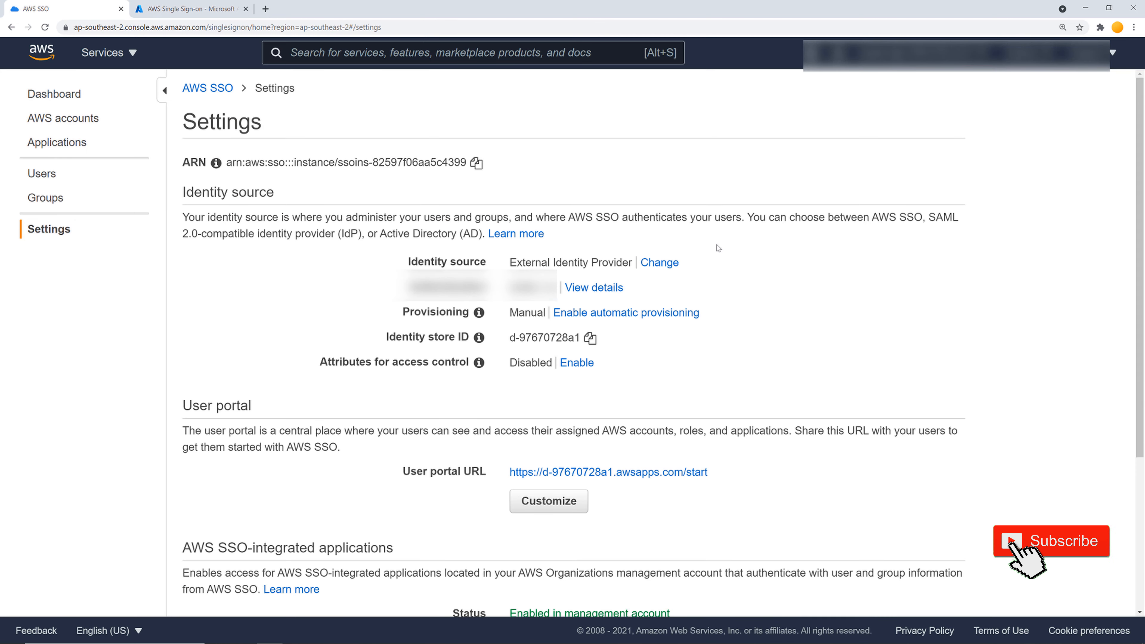
{"action": "left_click", "coordinate": [672, 314]}
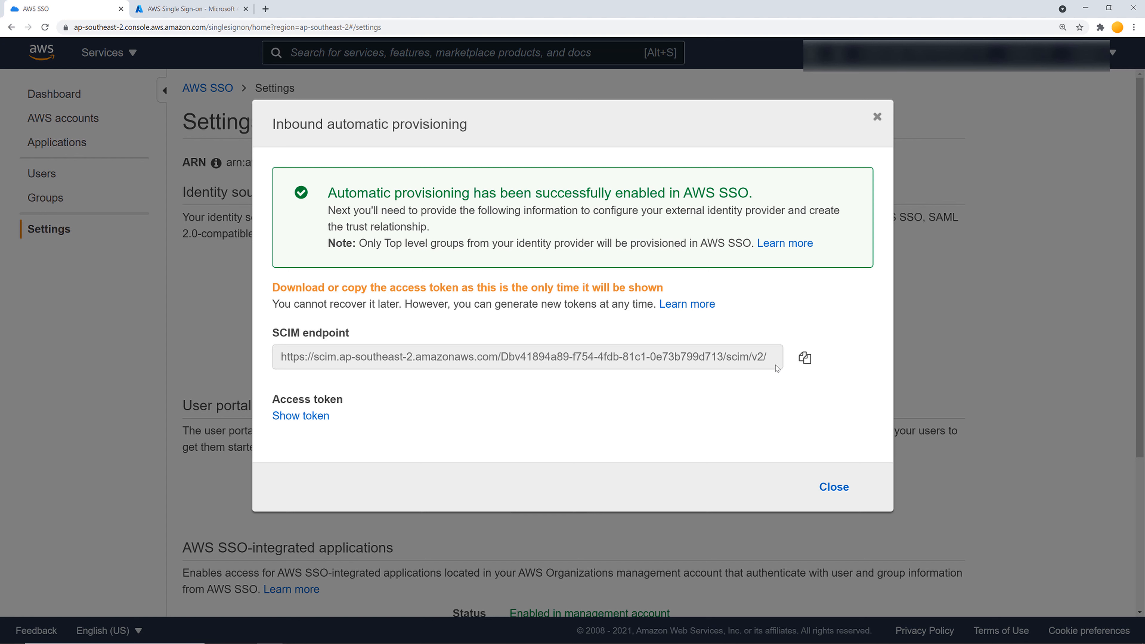
{"action": "left_click", "coordinate": [309, 418]}
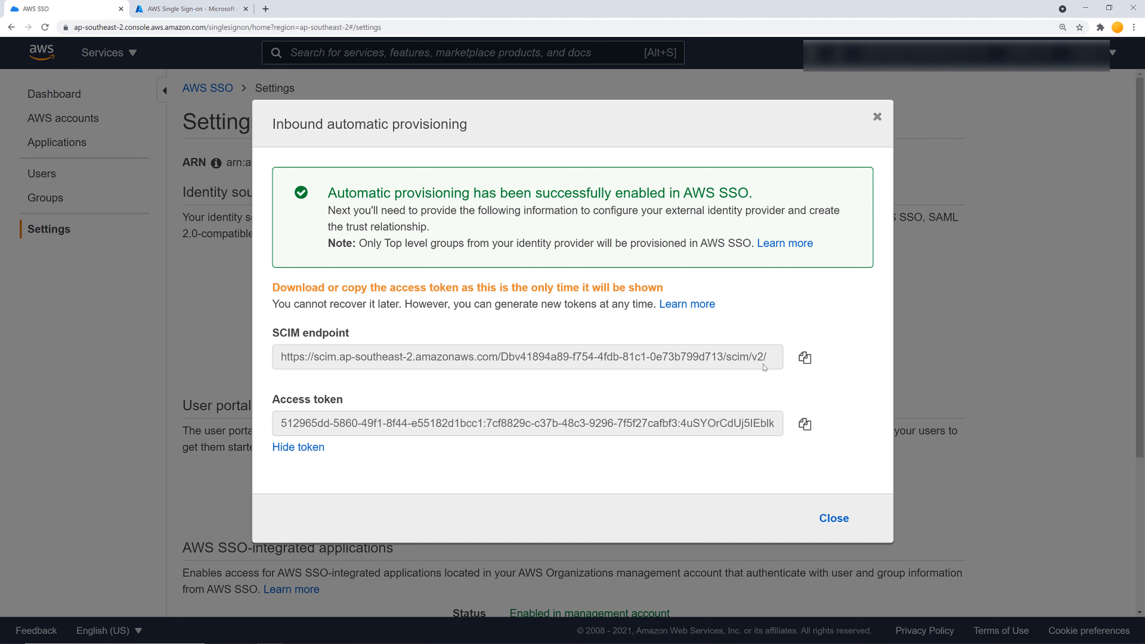
{"action": "left_click", "coordinate": [805, 357]}
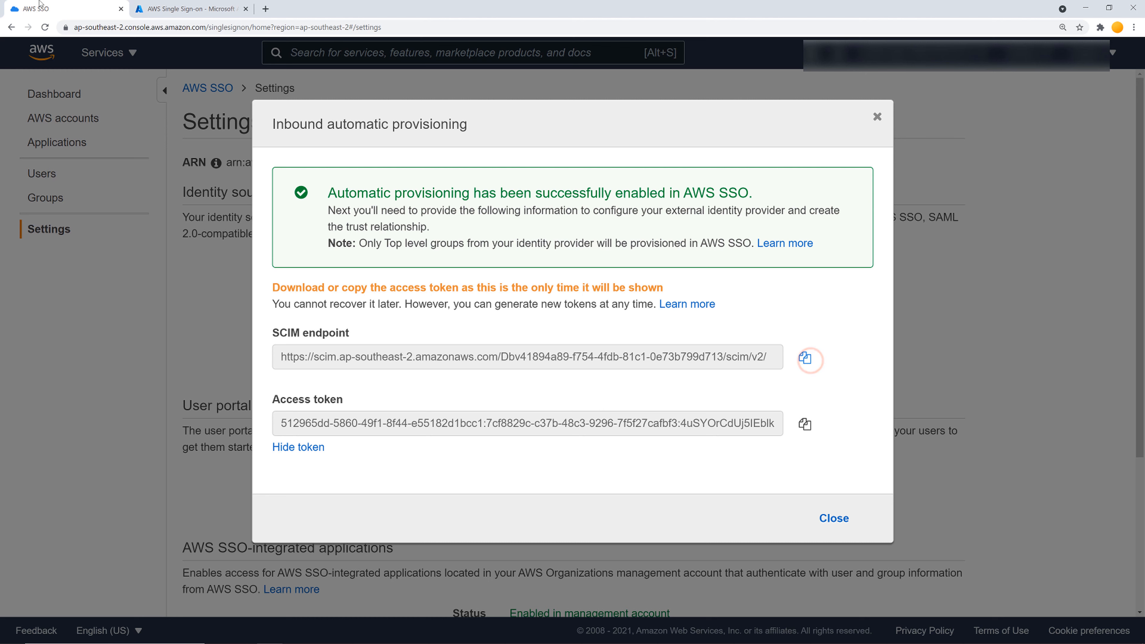
Step: Set the Azure application's Provisioning Mode to Automatic and enter the copied SCIM endpoint as the Tenant URL
{"action": "left_click", "coordinate": [149, 7]}
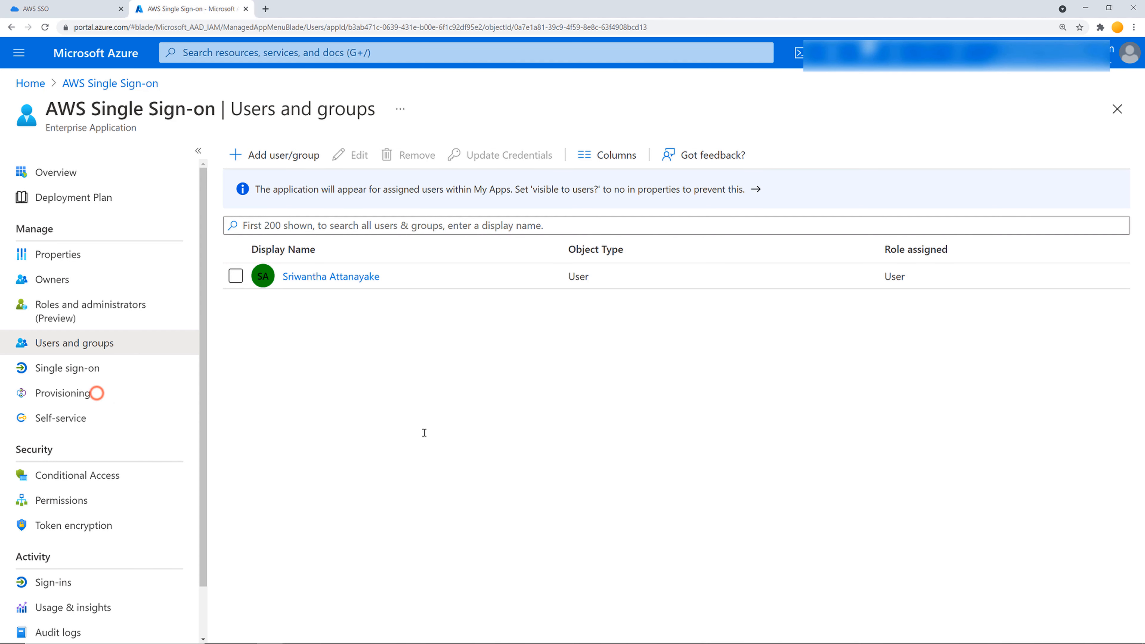
{"action": "left_click", "coordinate": [96, 393]}
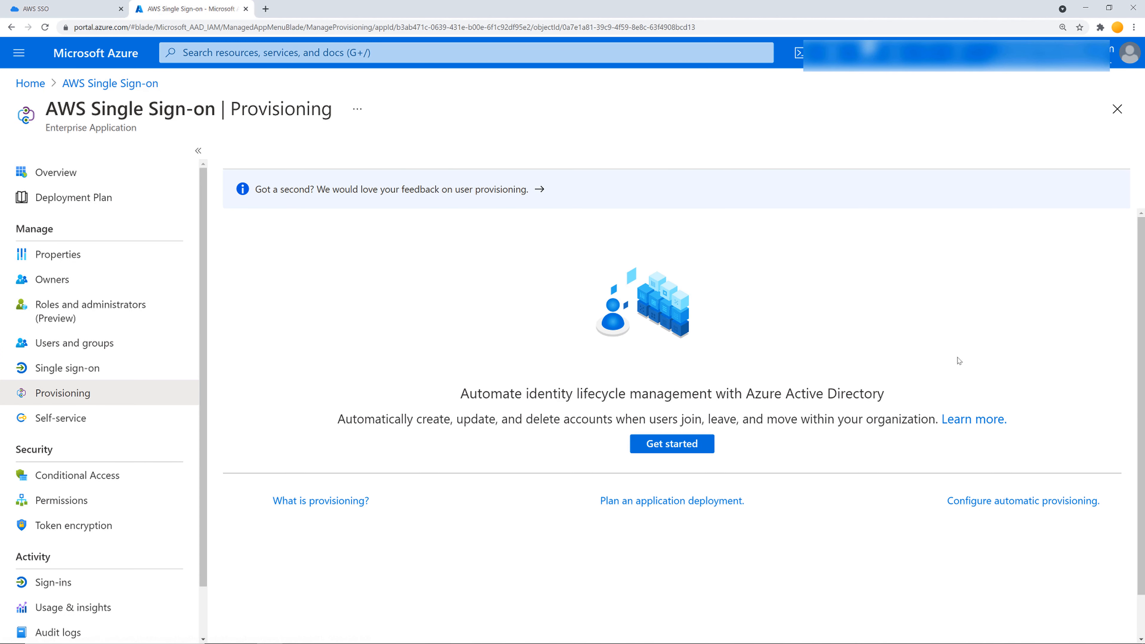
{"action": "left_click", "coordinate": [703, 450]}
{"action": "left_click", "coordinate": [533, 217]}
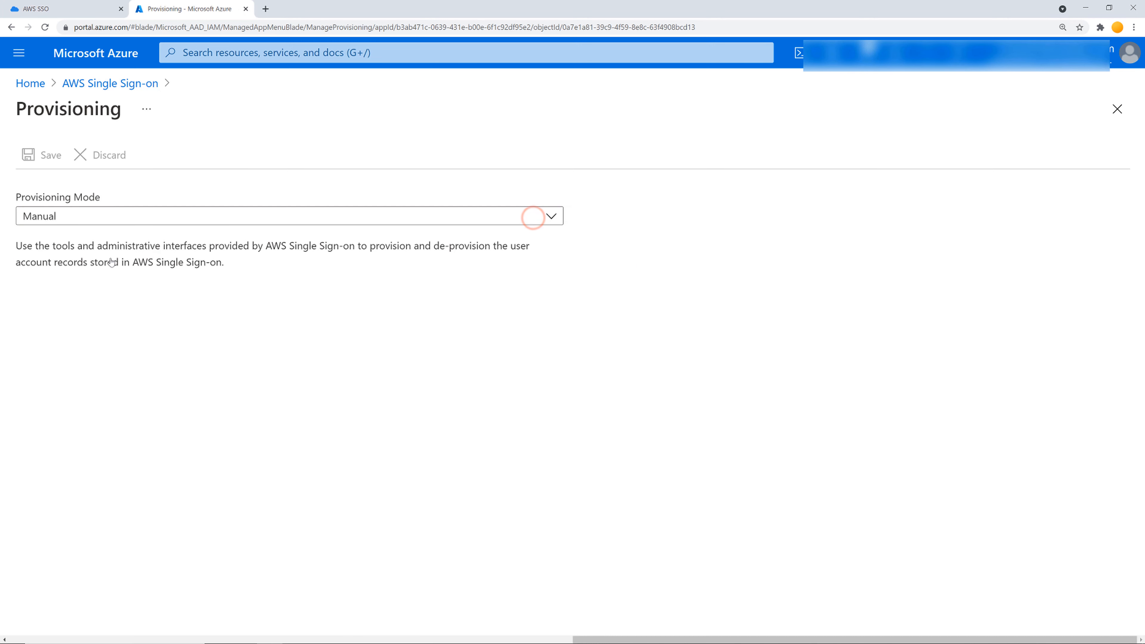
{"action": "left_click", "coordinate": [69, 266]}
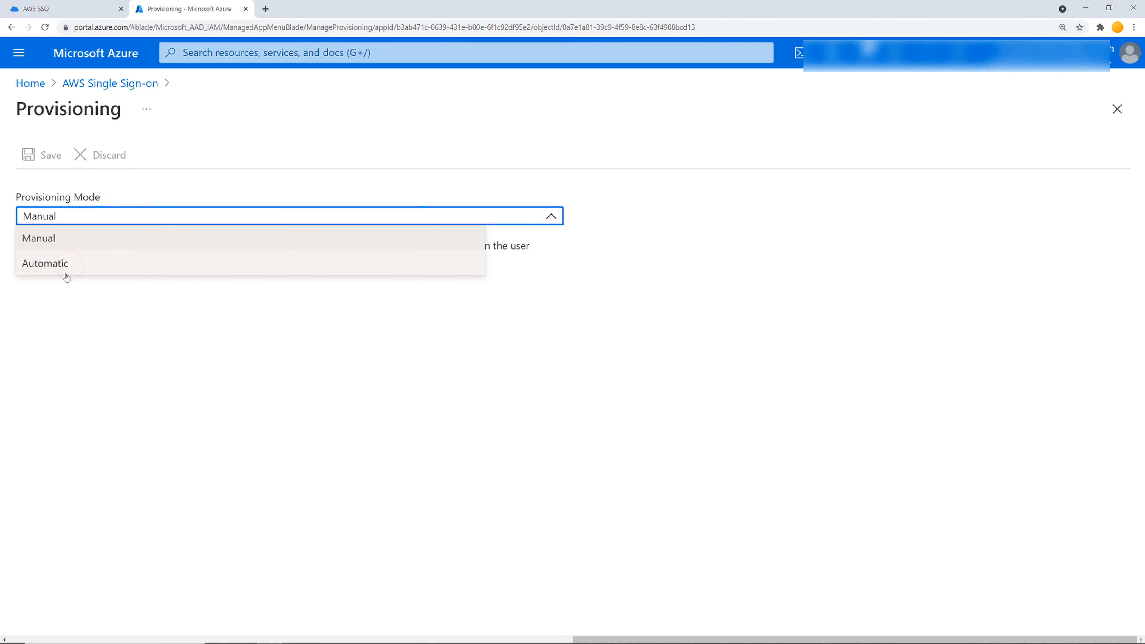
{"action": "left_click", "coordinate": [104, 461]}
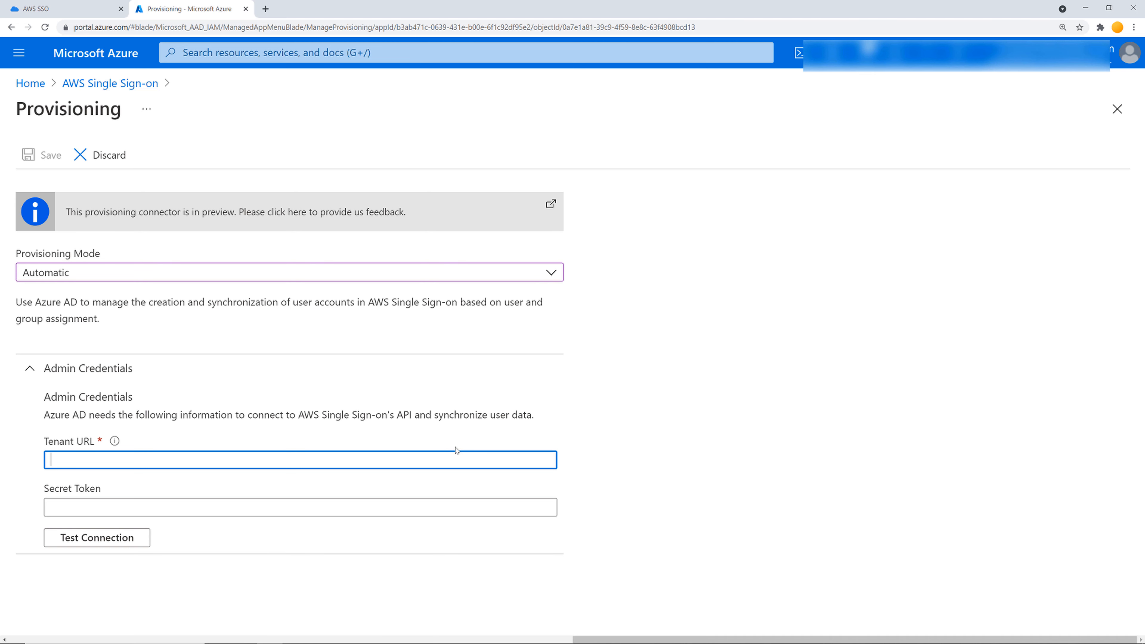
{"action": "key", "text": "ctrl+v"}
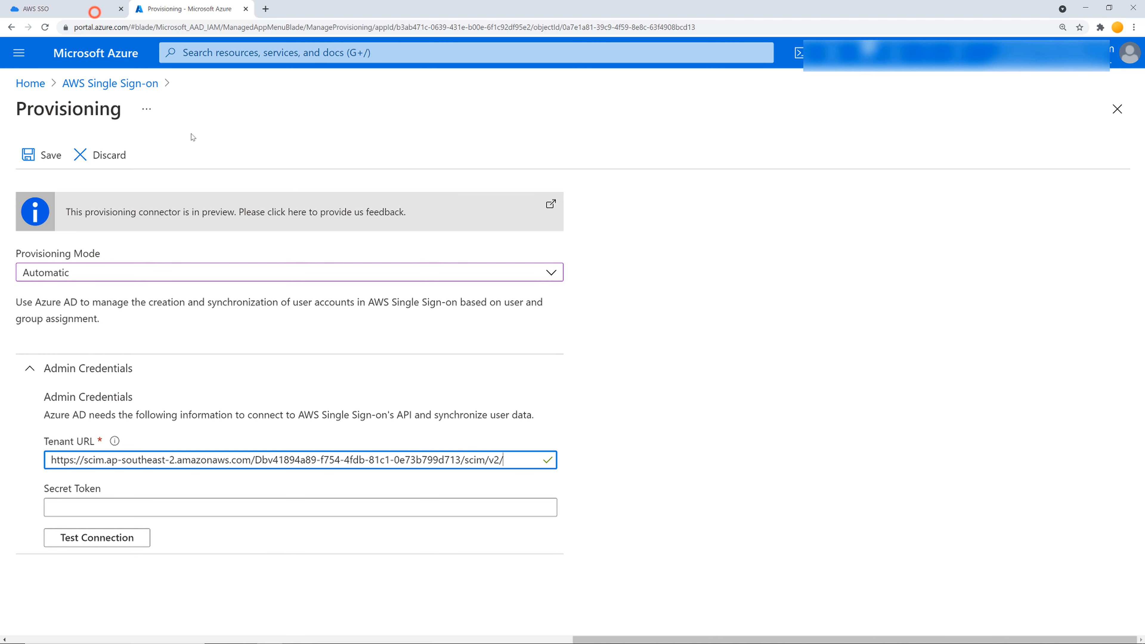
Step: Copy the access token from AWS SSO into the Azure application's Secret Token field and test the connection
{"action": "key", "text": "ctrl+shift+Tab"}
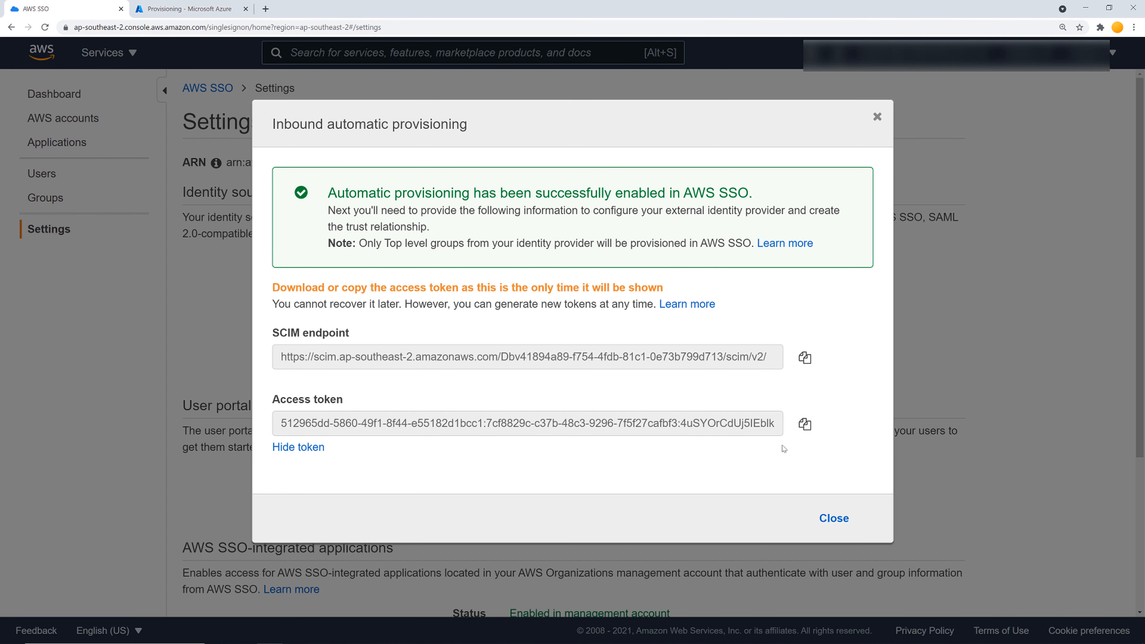
{"action": "left_click", "coordinate": [806, 429]}
{"action": "left_click", "coordinate": [177, 10]}
{"action": "left_click", "coordinate": [144, 509]}
{"action": "key", "text": "ctrl+v"}
{"action": "left_click", "coordinate": [123, 542]}
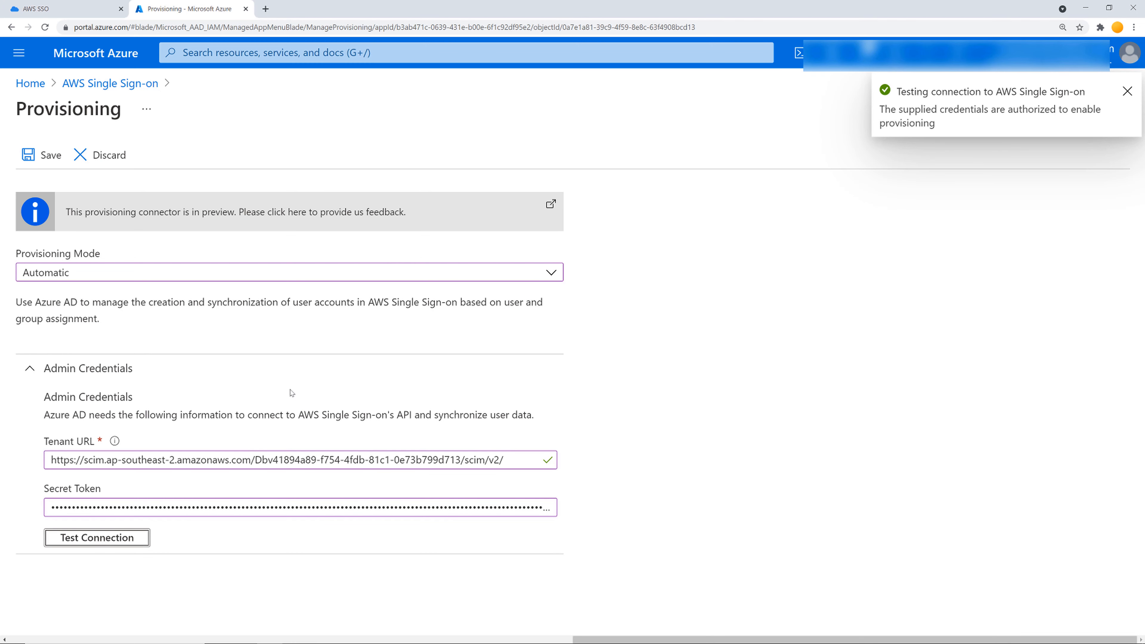
{"action": "left_click", "coordinate": [1128, 93]}
Step: Save the provisioning settings and start provisioning for the AWS Single Sign-on application
{"action": "left_click", "coordinate": [51, 155]}
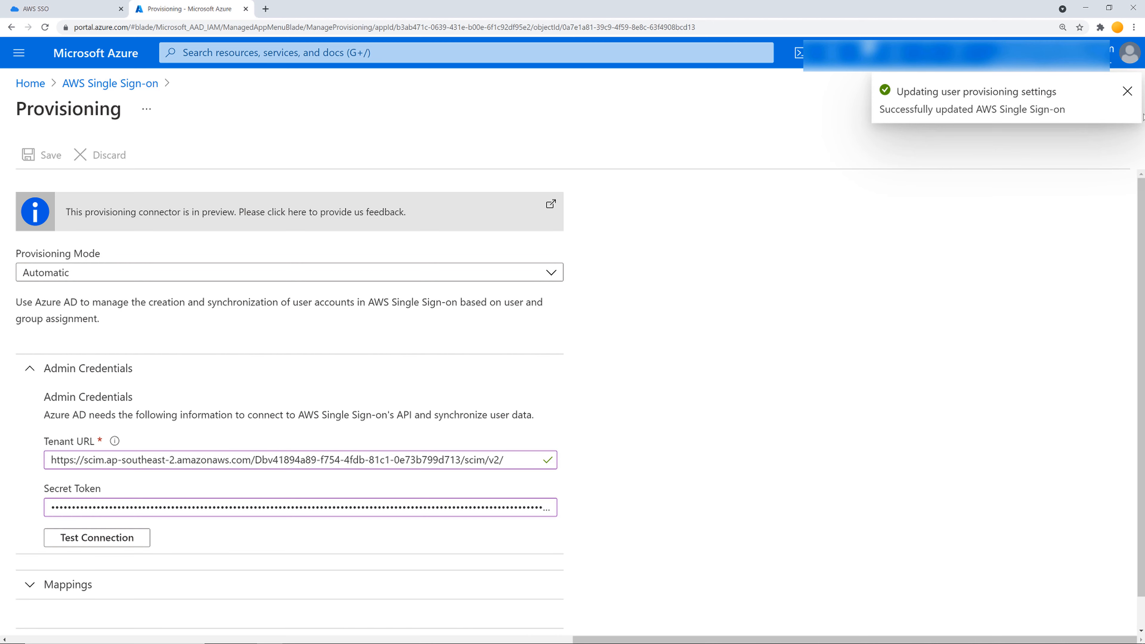
{"action": "left_click", "coordinate": [1127, 93]}
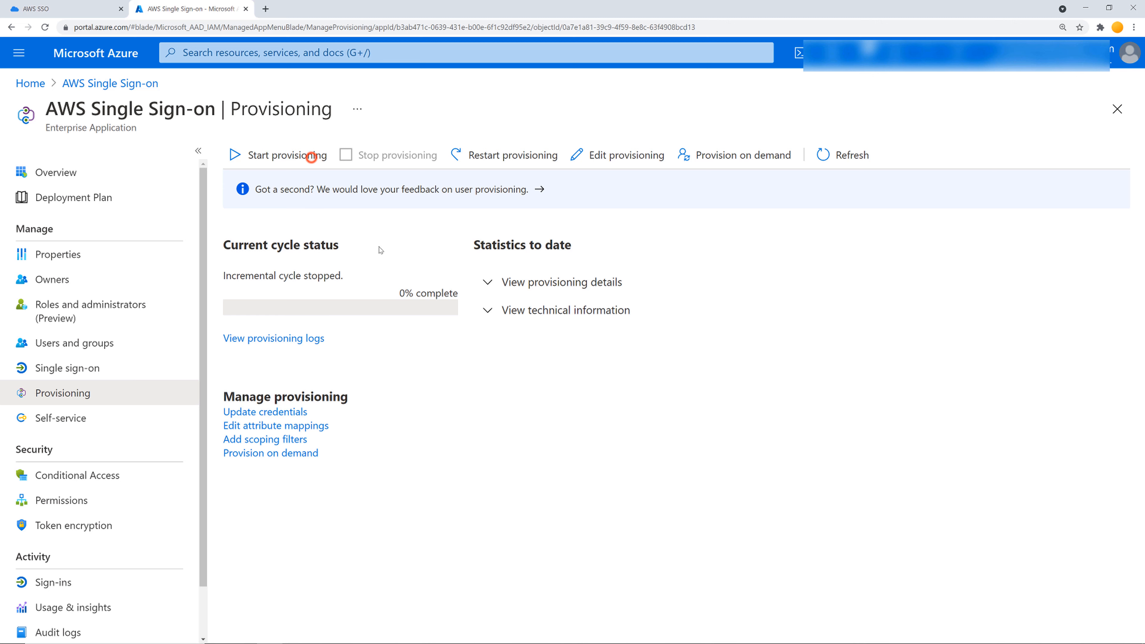
{"action": "left_click", "coordinate": [310, 155]}
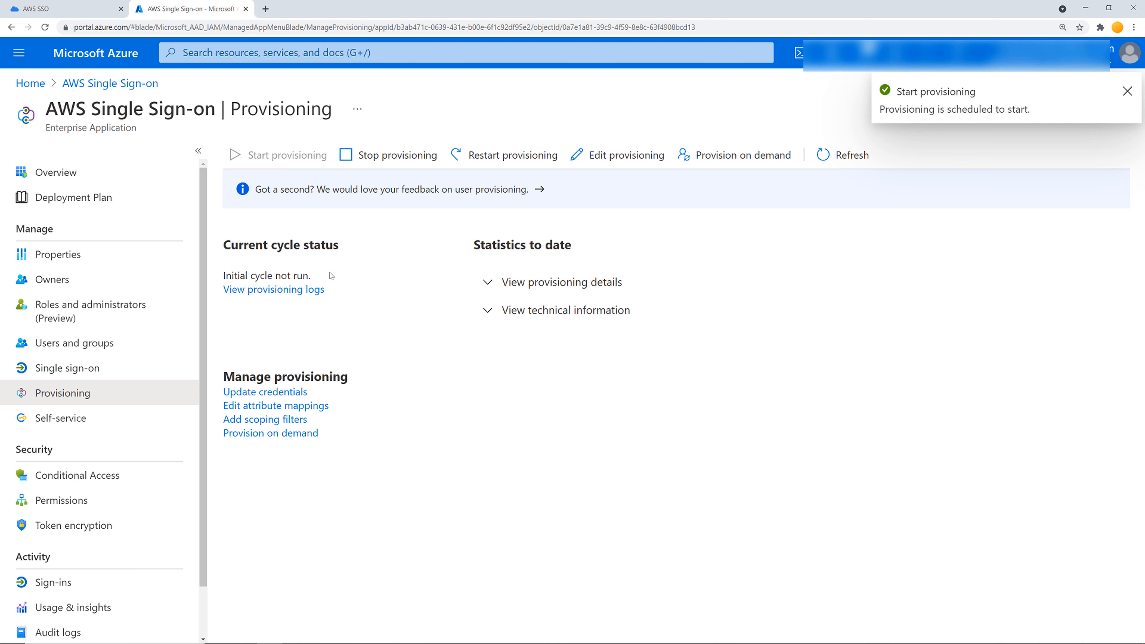
Step: Examine the provisioning details and technical information in Azure, and check the Users list in AWS SSO for provisioned users
{"action": "left_click", "coordinate": [477, 286]}
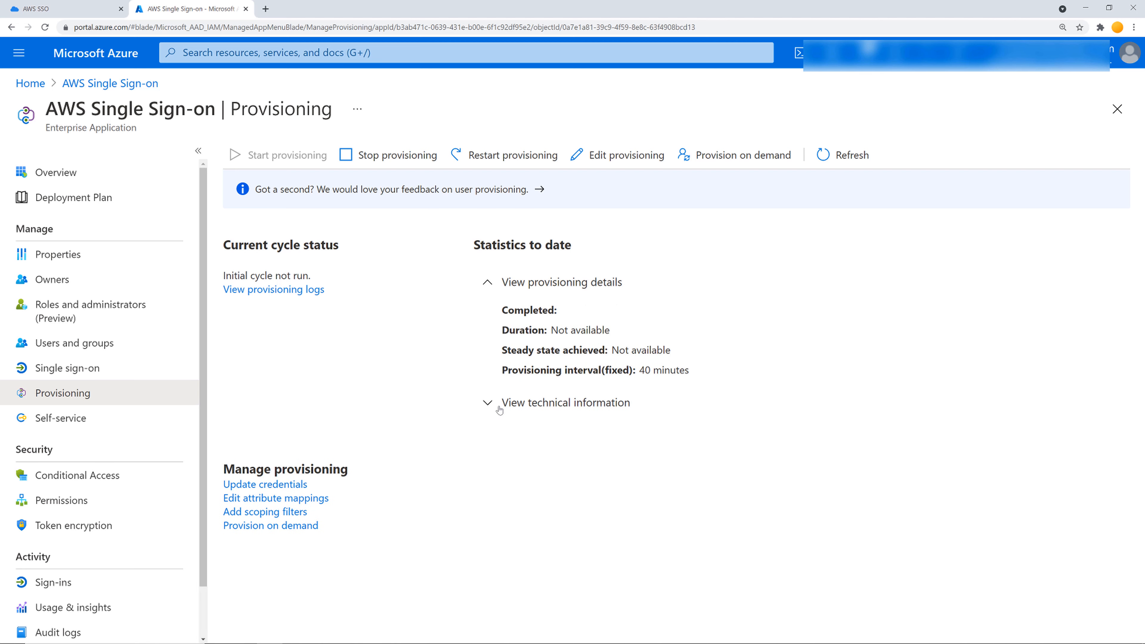
{"action": "left_click", "coordinate": [499, 409]}
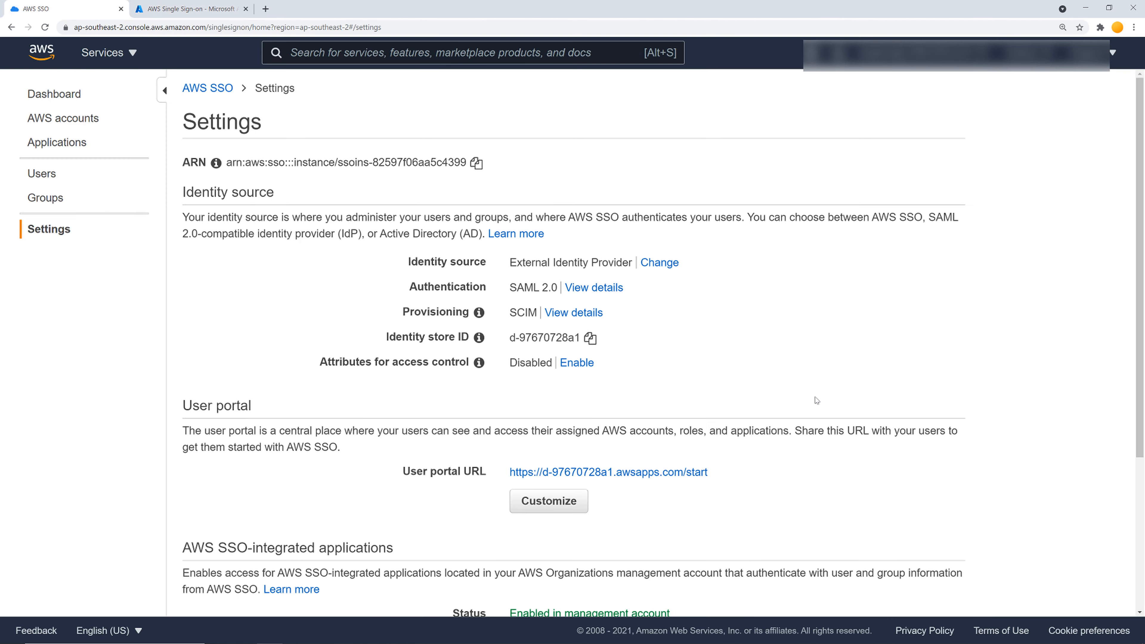
{"action": "left_click", "coordinate": [803, 372]}
{"action": "scroll", "coordinate": [56, 178], "scroll_direction": "down", "scroll_amount": 1}
{"action": "left_click", "coordinate": [55, 177]}
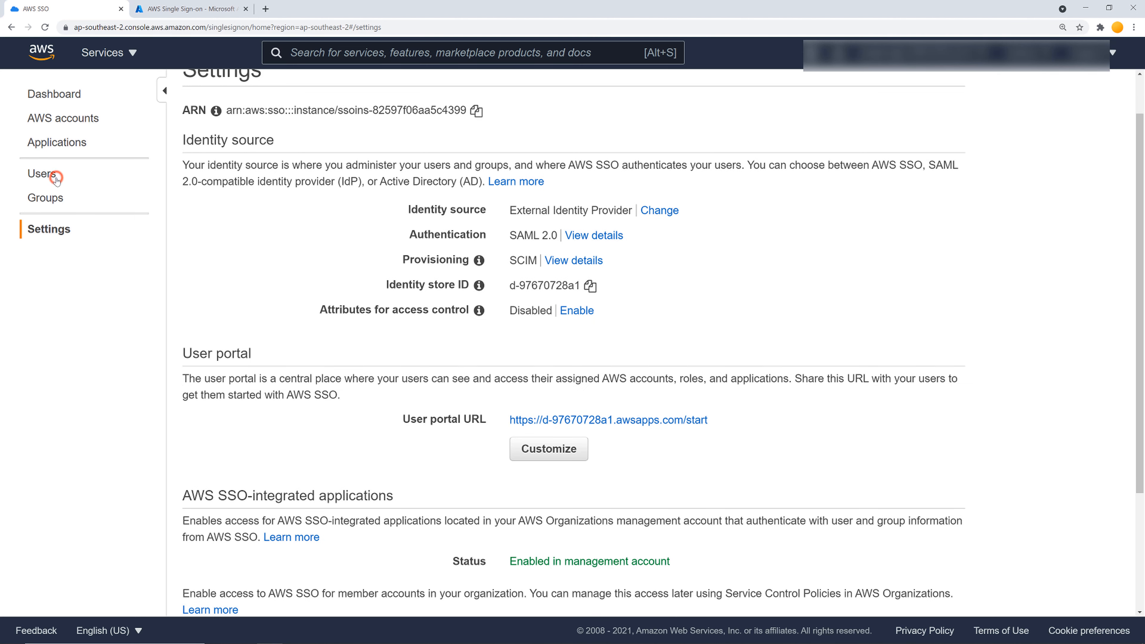
{"action": "left_click", "coordinate": [53, 179]}
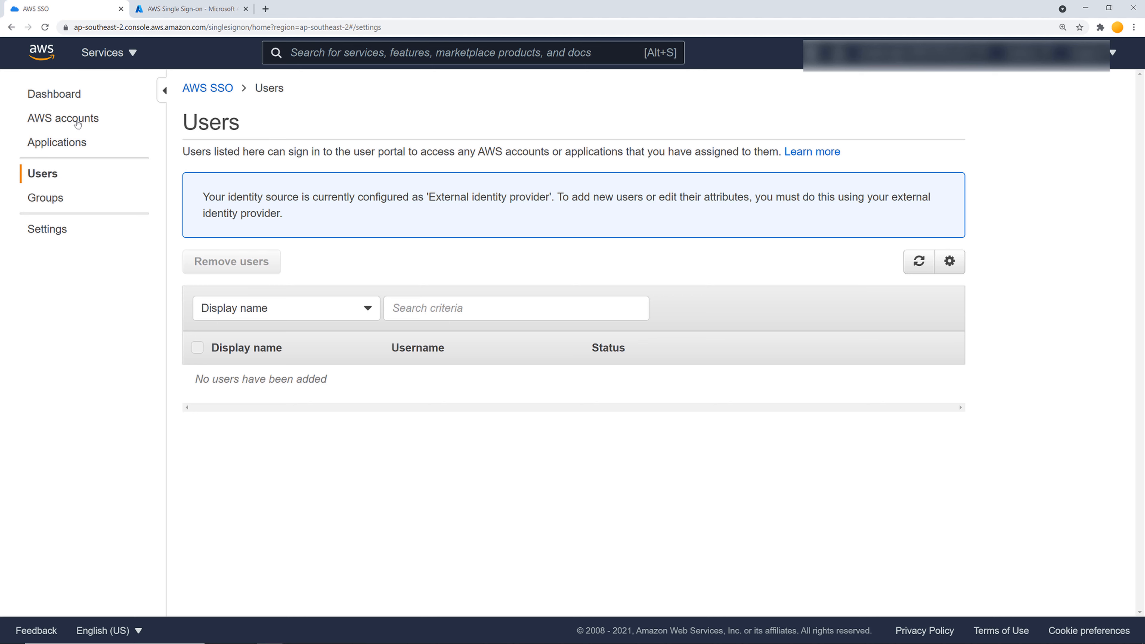
Step: Begin assigning users to the camp1-env53 account under Root in AWS accounts
{"action": "left_click", "coordinate": [63, 118]}
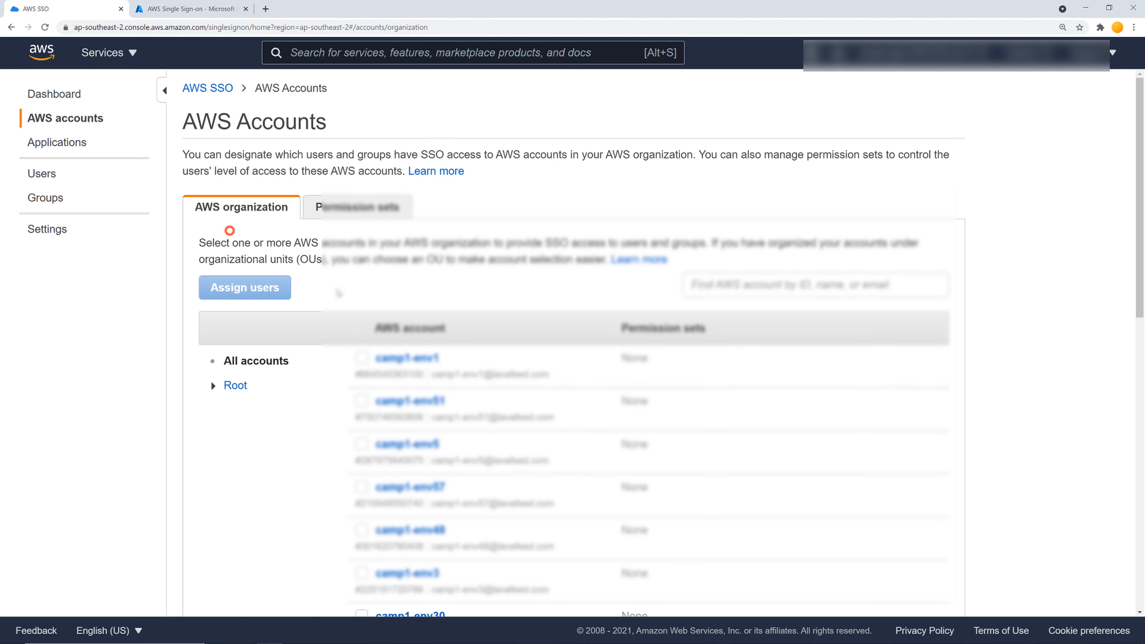
{"action": "scroll", "coordinate": [340, 294], "scroll_direction": "down", "scroll_amount": 3}
{"action": "scroll", "coordinate": [317, 331], "scroll_direction": "up", "scroll_amount": 3}
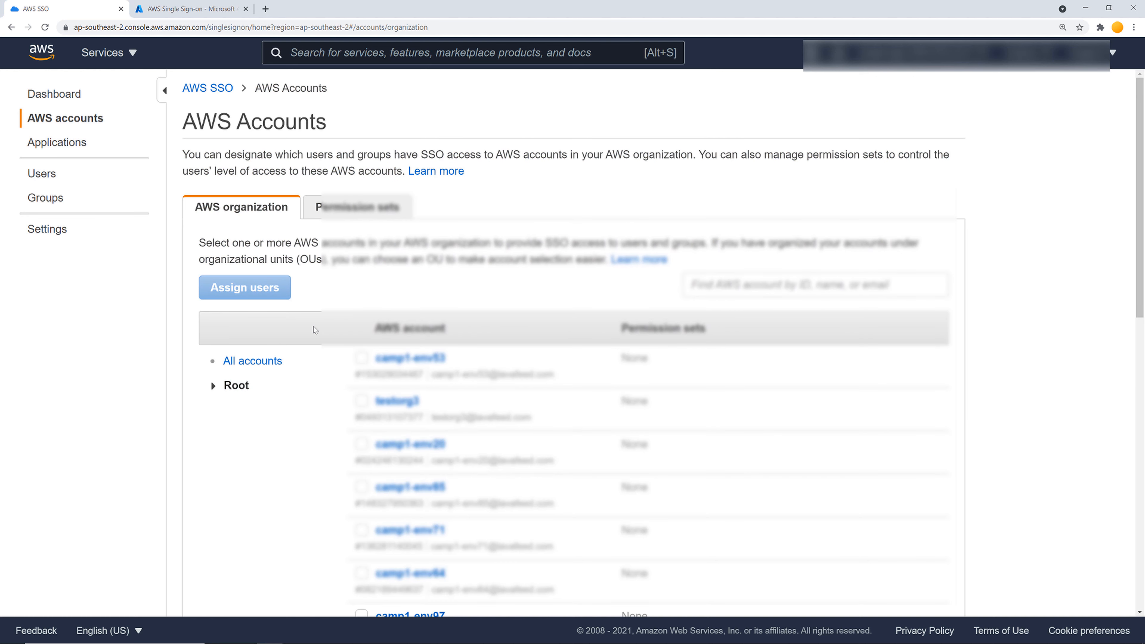
{"action": "left_click", "coordinate": [360, 359]}
{"action": "left_click", "coordinate": [246, 289]}
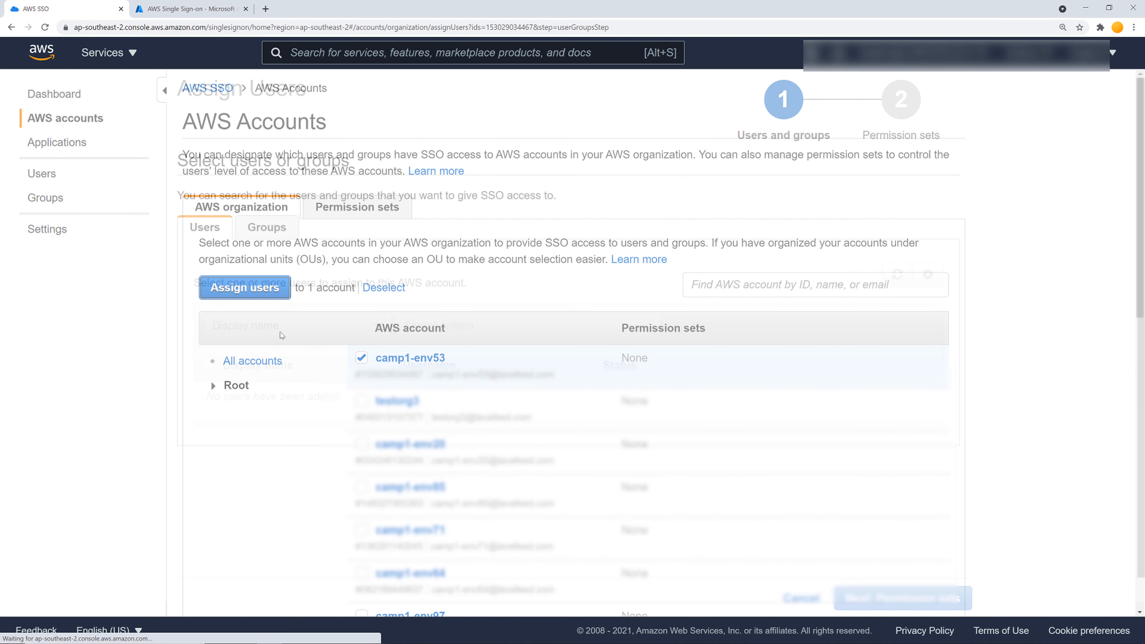
Step: Find the provisioned user by display name, select that user and proceed to the permission sets
{"action": "left_click", "coordinate": [459, 330]}
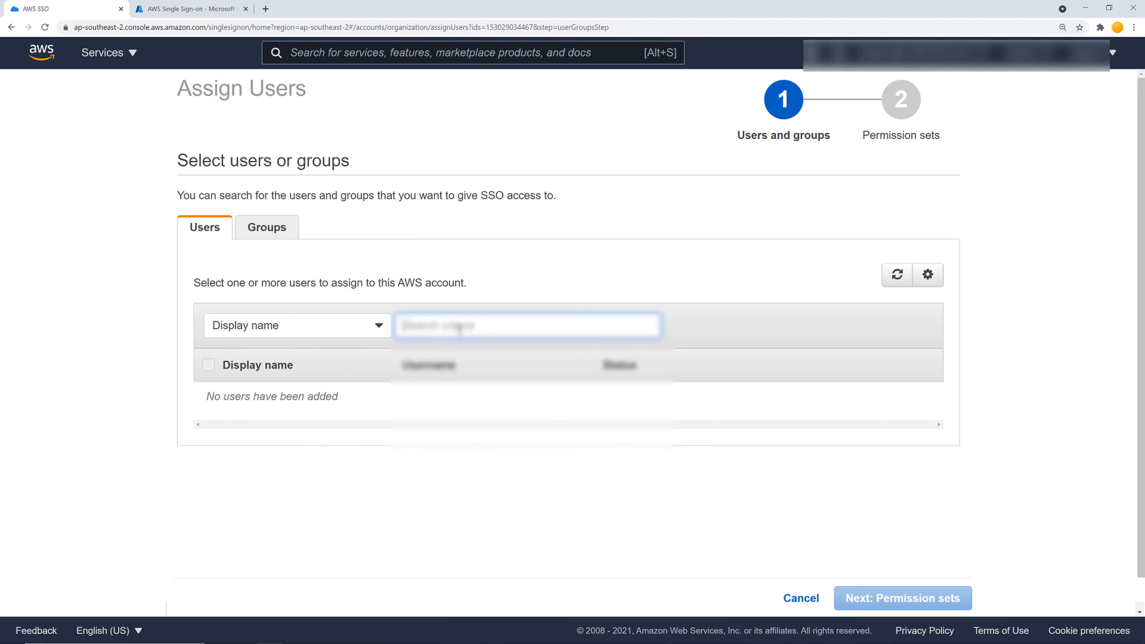
{"action": "type", "text": "srisanth"}
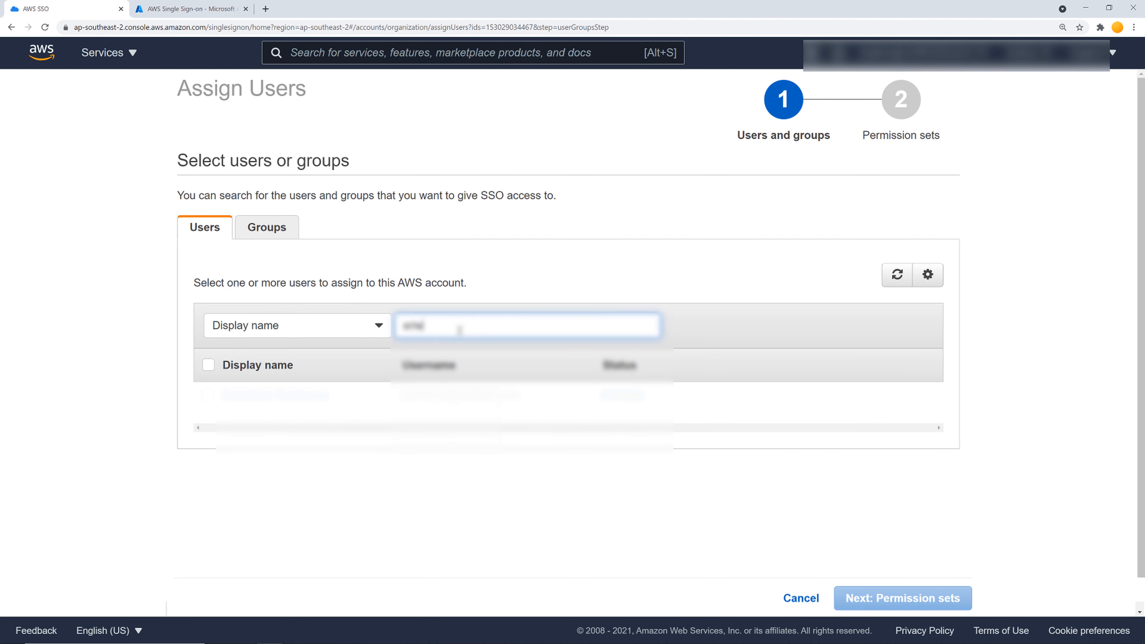
{"action": "type", "text": "a"}
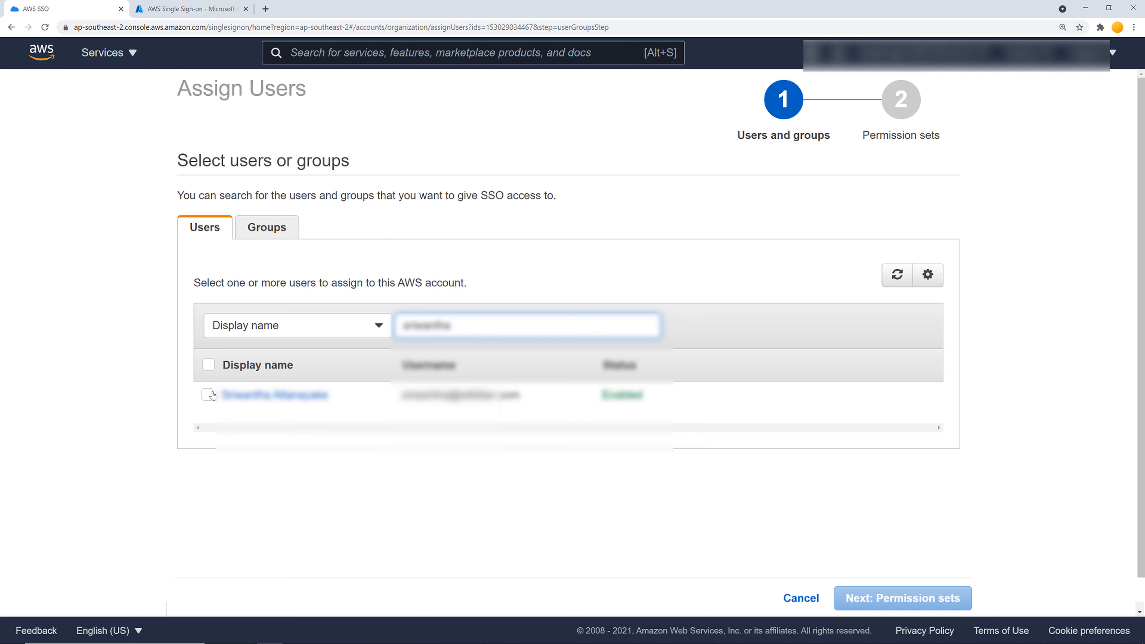
{"action": "left_click", "coordinate": [208, 395]}
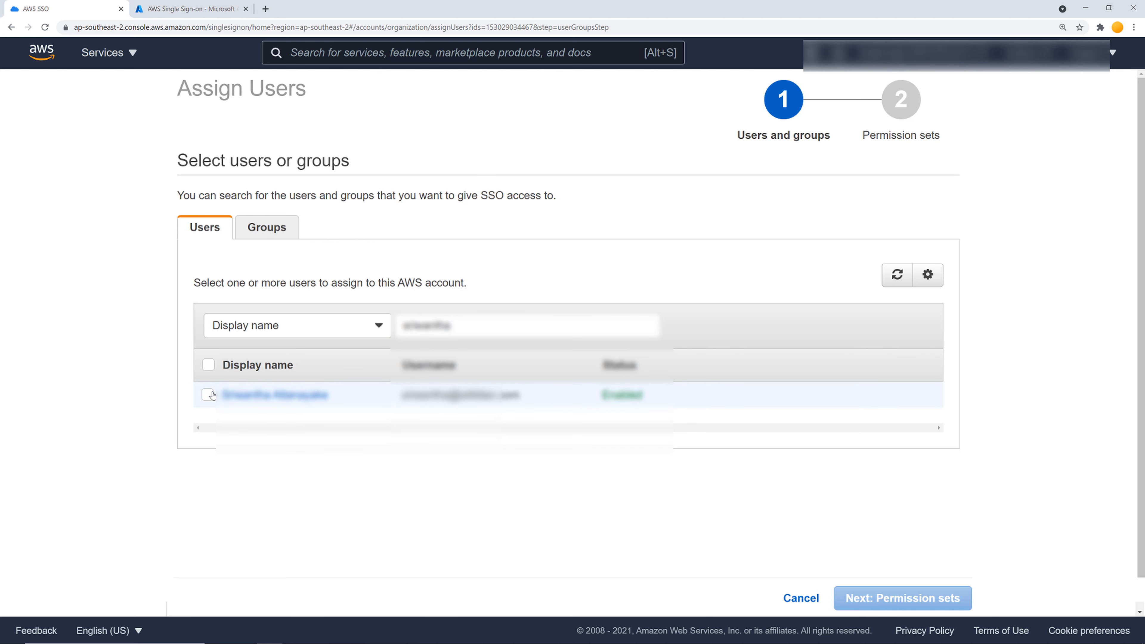
{"action": "left_click", "coordinate": [212, 396]}
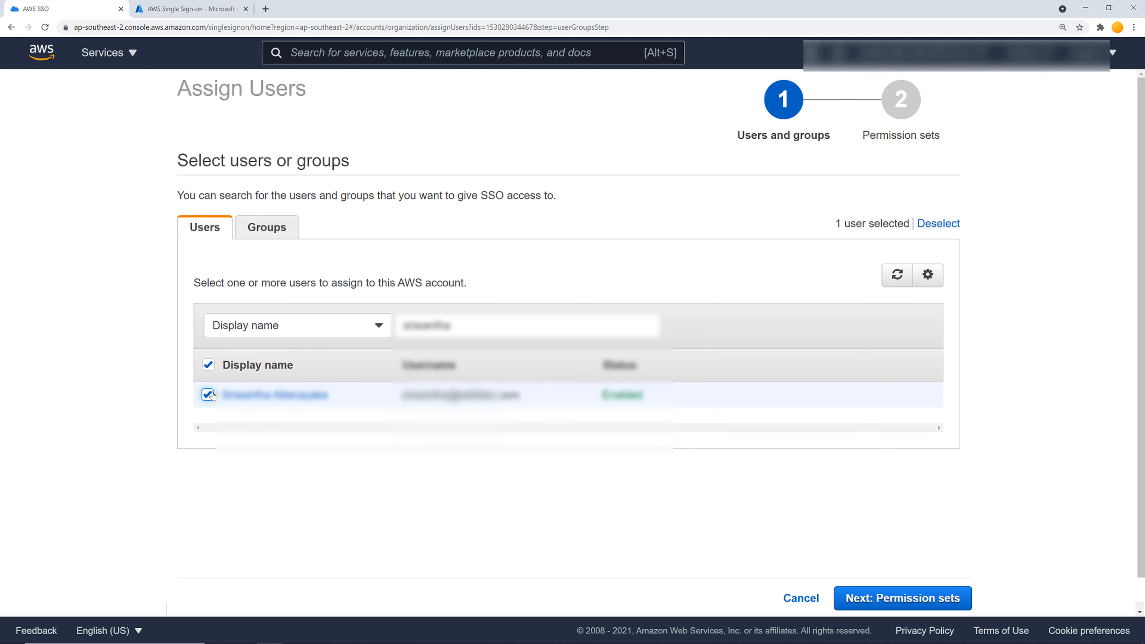
{"action": "left_click", "coordinate": [909, 605]}
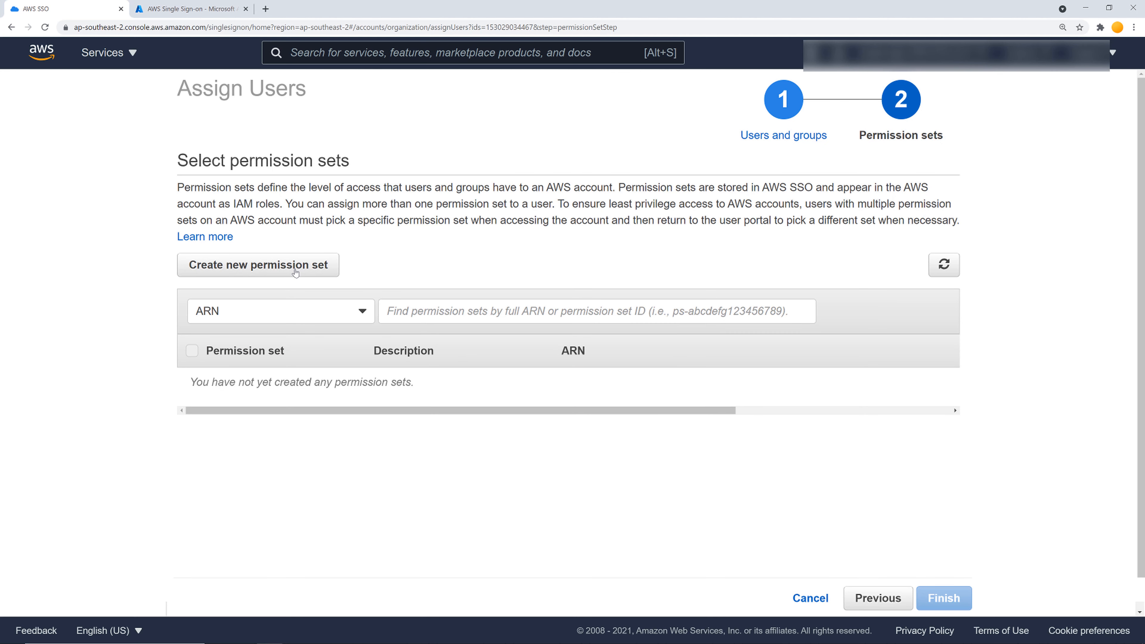
Step: Create a new permission set based on the Billing job function policy, leaving the tags empty
{"action": "left_click", "coordinate": [295, 269]}
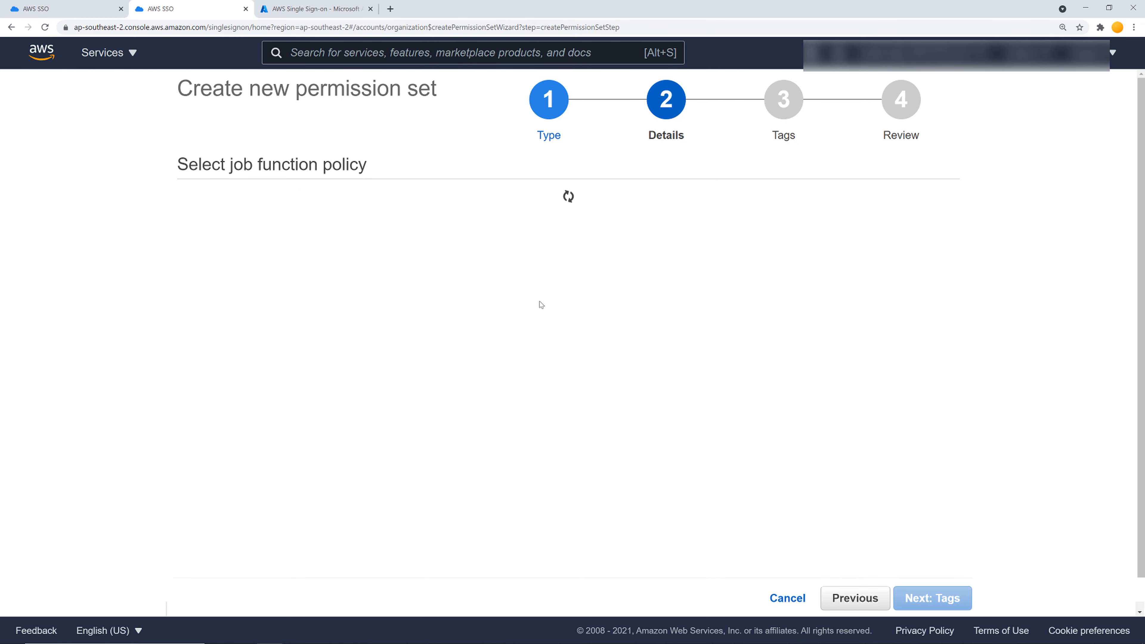
{"action": "left_click", "coordinate": [207, 244]}
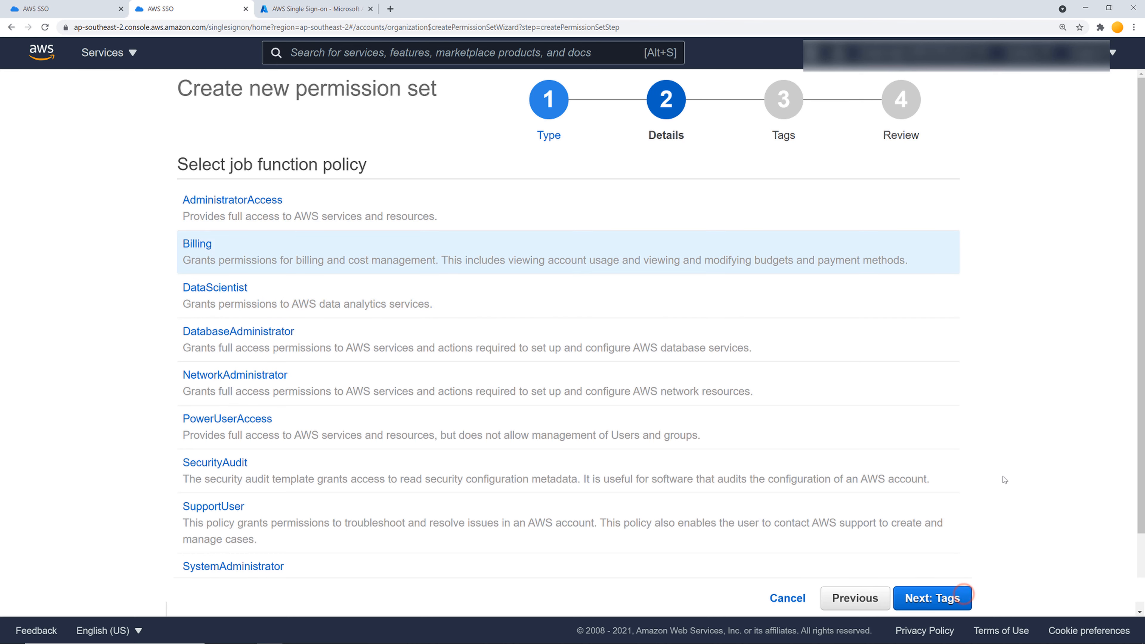
{"action": "left_click", "coordinate": [931, 599]}
{"action": "left_click", "coordinate": [930, 598]}
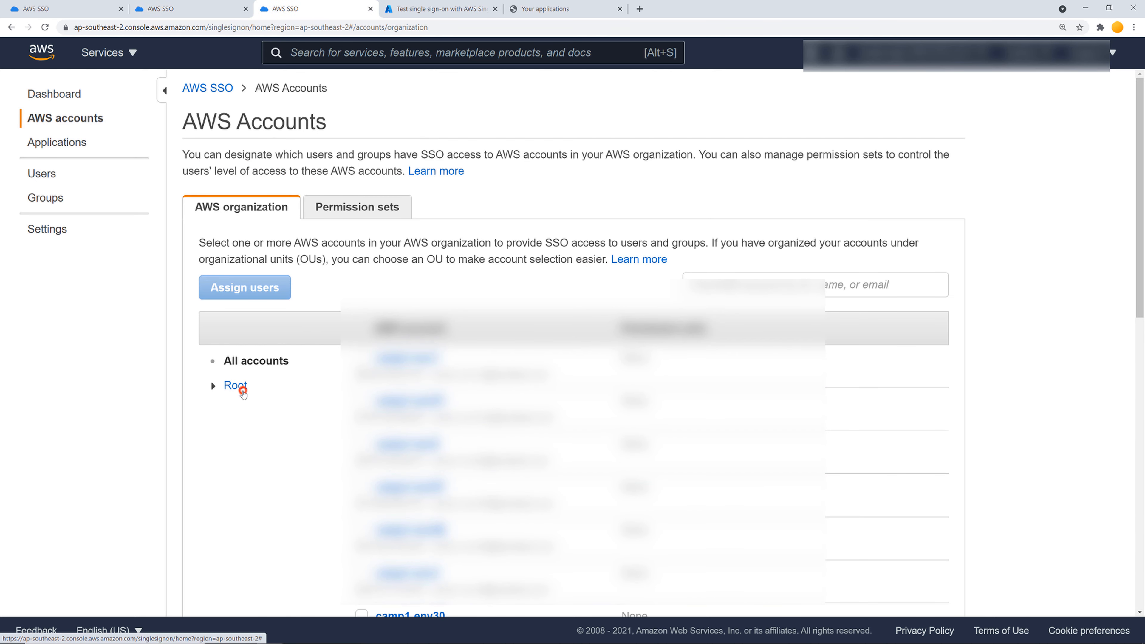
Step: Select the camp1-env53 and testorg3 accounts under Root, choose the provisioned user for assignment and proceed to the permission sets
{"action": "left_click", "coordinate": [238, 387]}
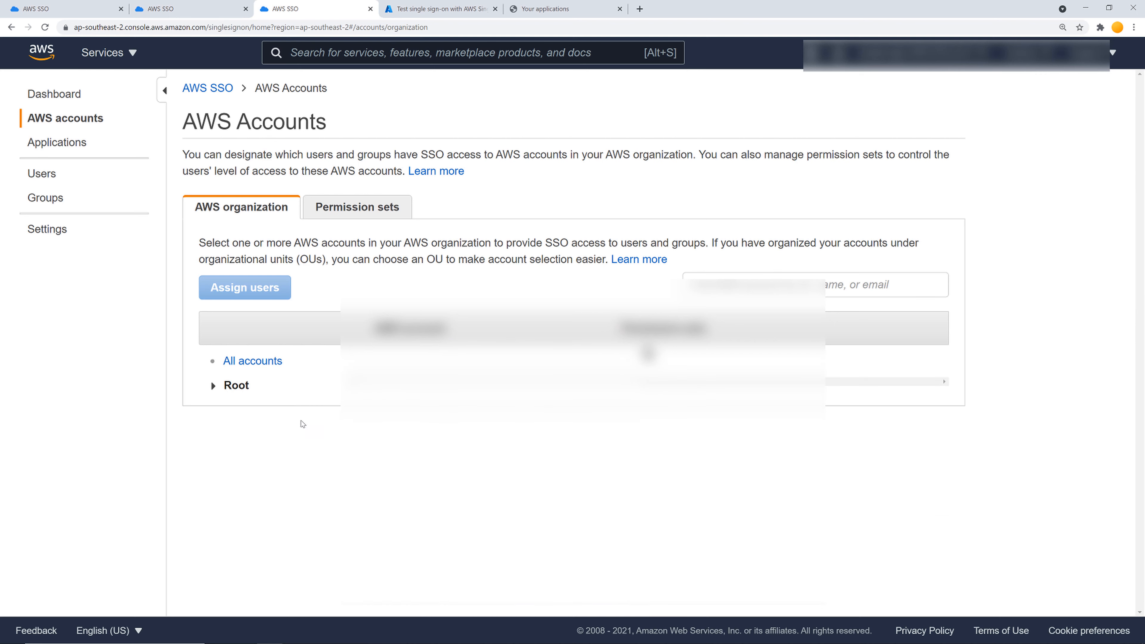
{"action": "left_click", "coordinate": [364, 360]}
{"action": "left_click", "coordinate": [360, 403]}
{"action": "left_click", "coordinate": [238, 297]}
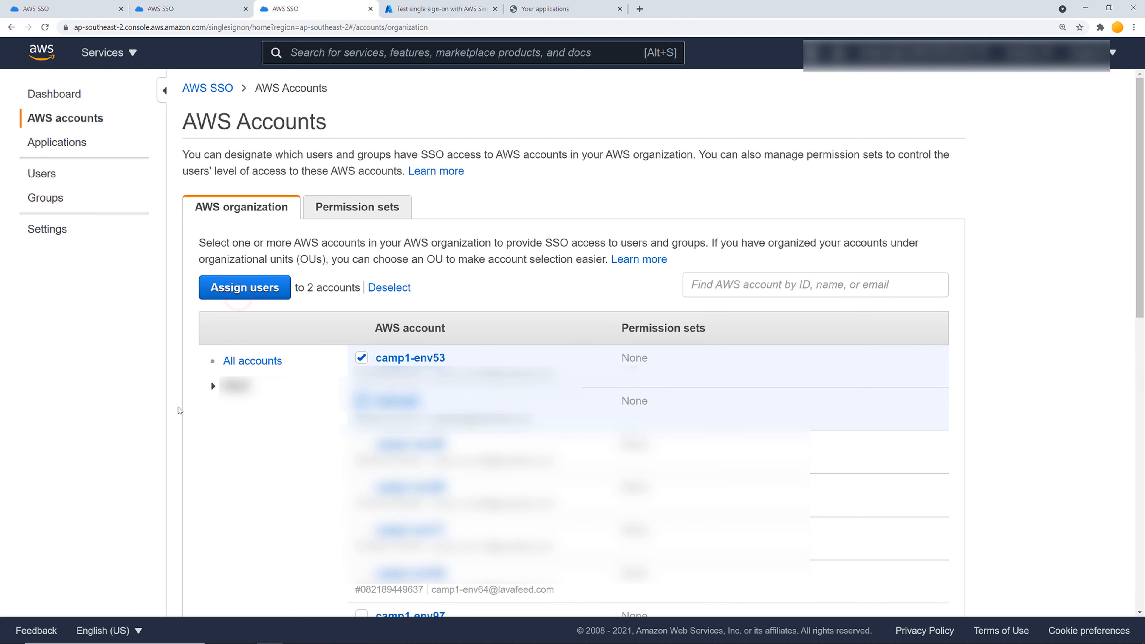
{"action": "left_click", "coordinate": [211, 393]}
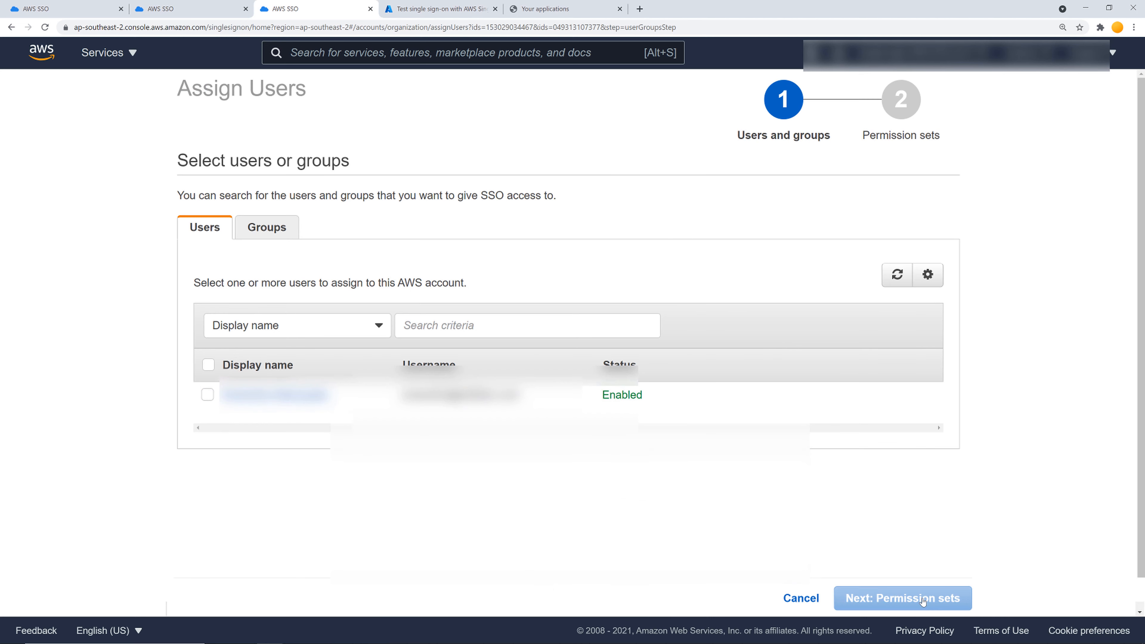
{"action": "left_click", "coordinate": [922, 598]}
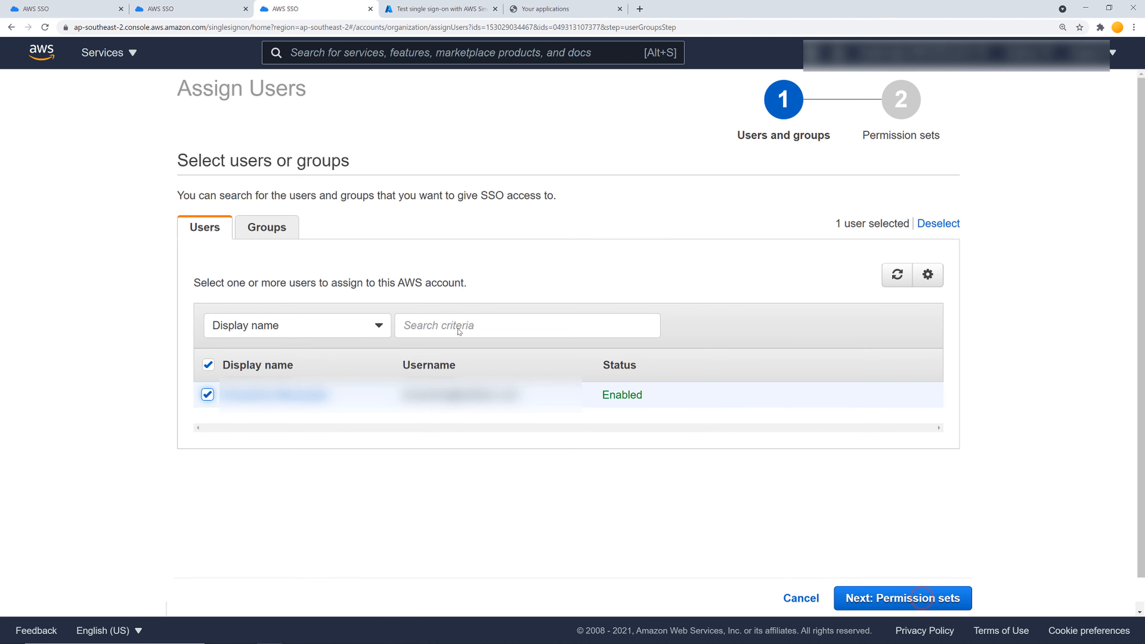
Step: Assign the Billing and DatabaseAdministrator permission sets, finish the assignment and return to the AWS accounts
{"action": "left_click", "coordinate": [194, 407]}
{"action": "left_click", "coordinate": [197, 380]}
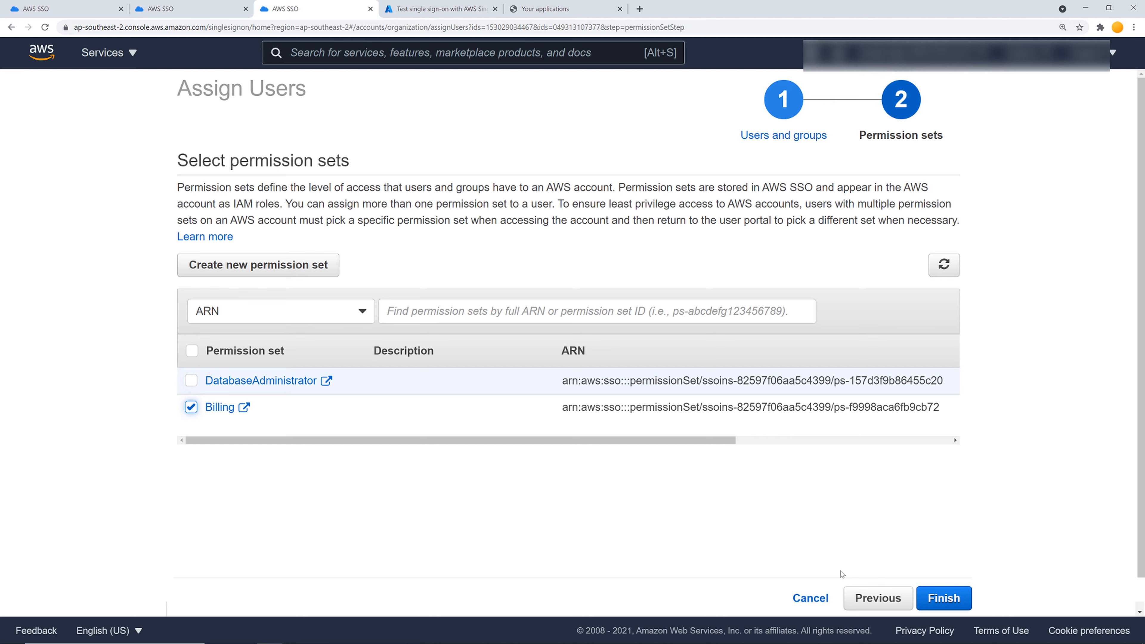
{"action": "left_click", "coordinate": [940, 601]}
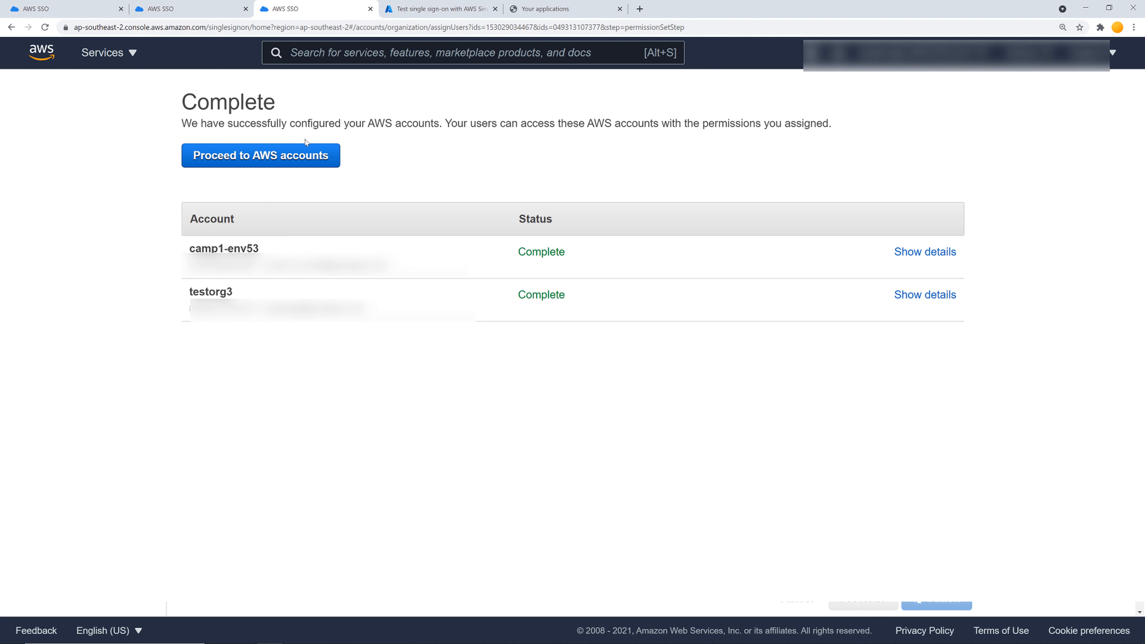
{"action": "left_click", "coordinate": [305, 156]}
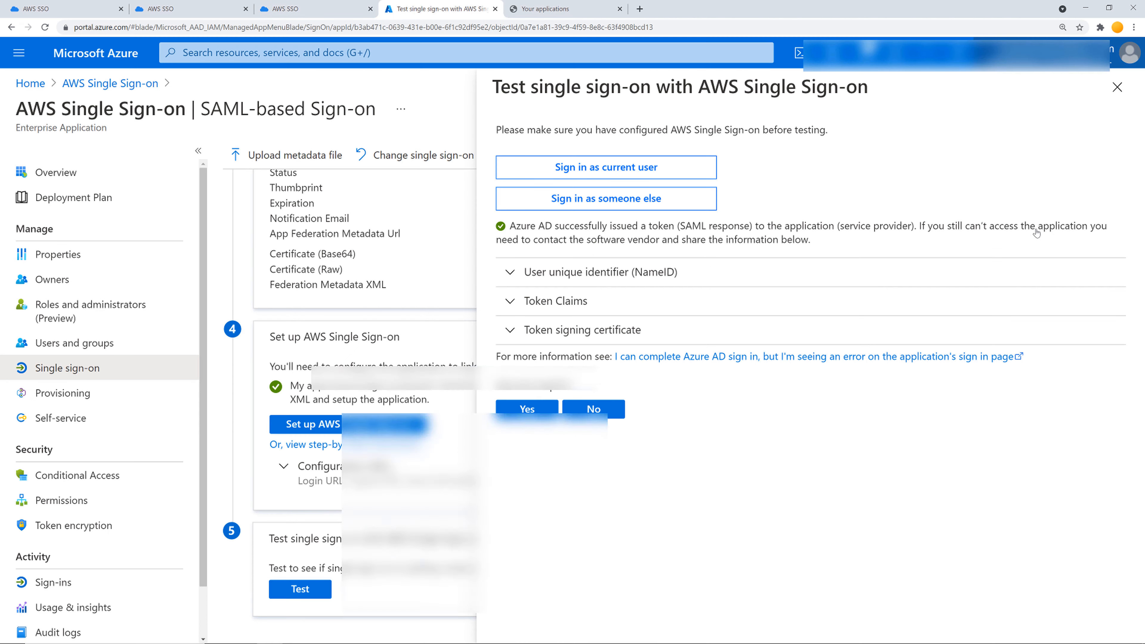
Step: Switch to the Azure portal and sign out of the current account
{"action": "left_click", "coordinate": [451, 9]}
{"action": "left_click", "coordinate": [1129, 52]}
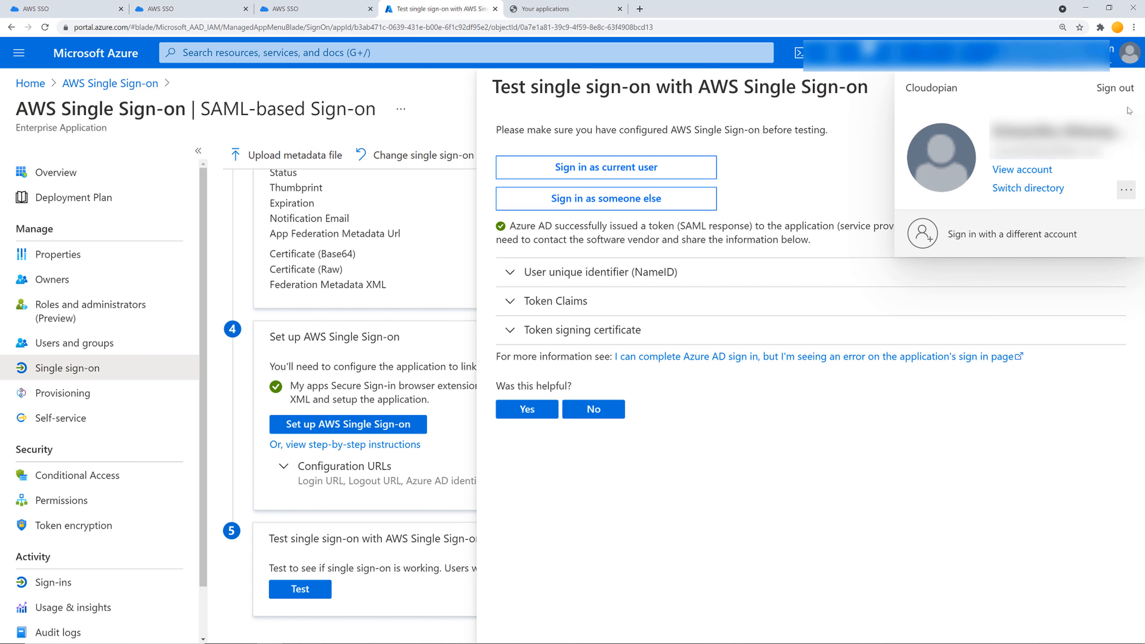
{"action": "left_click", "coordinate": [1123, 89]}
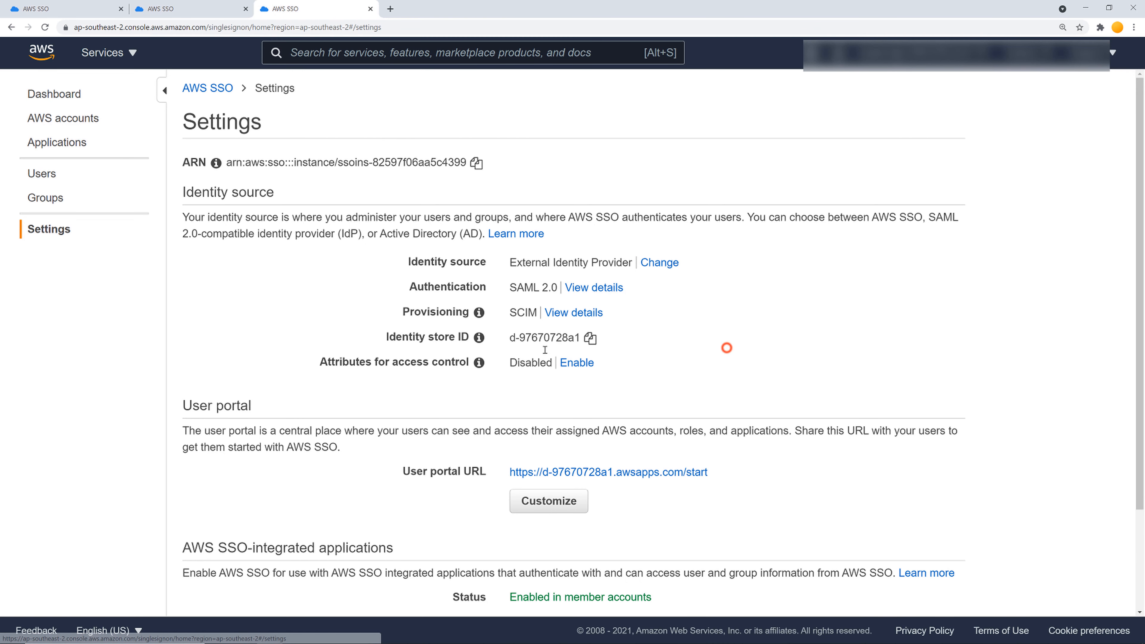
Step: Copy the User portal URL from the AWS SSO settings and open it in a new browser tab
{"action": "scroll", "coordinate": [544, 350], "scroll_direction": "down", "scroll_amount": 3}
{"action": "left_click_drag", "start_coordinate": [710, 347], "coordinate": [503, 354]}
{"action": "key", "text": "ctrl+c"}
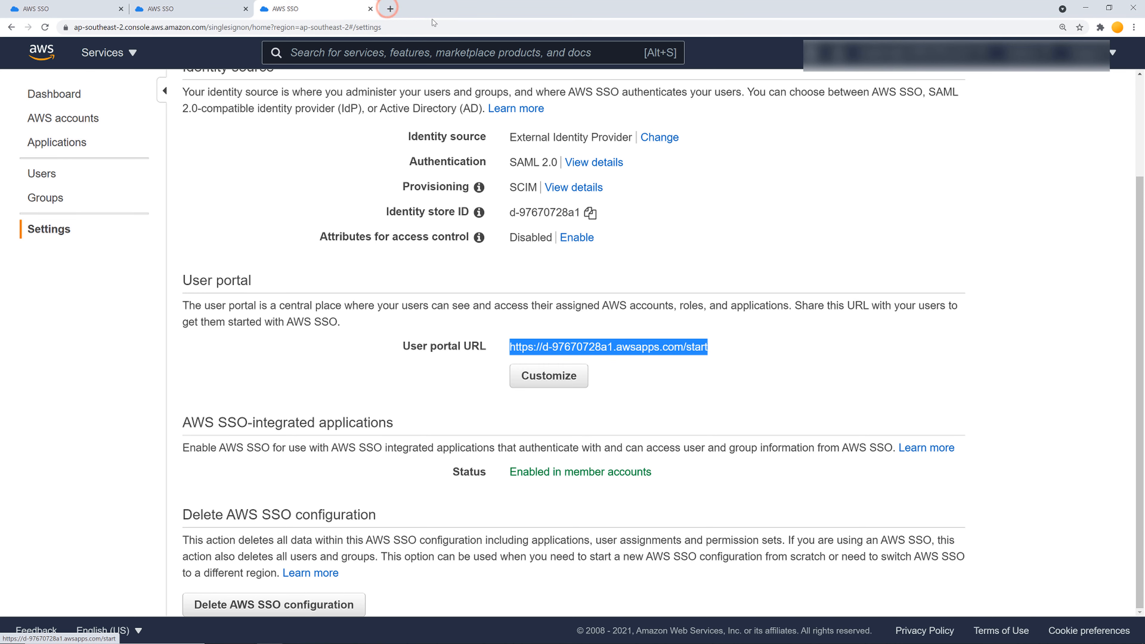
{"action": "key", "text": "ctrl+t"}
{"action": "key", "text": "ctrl+v"}
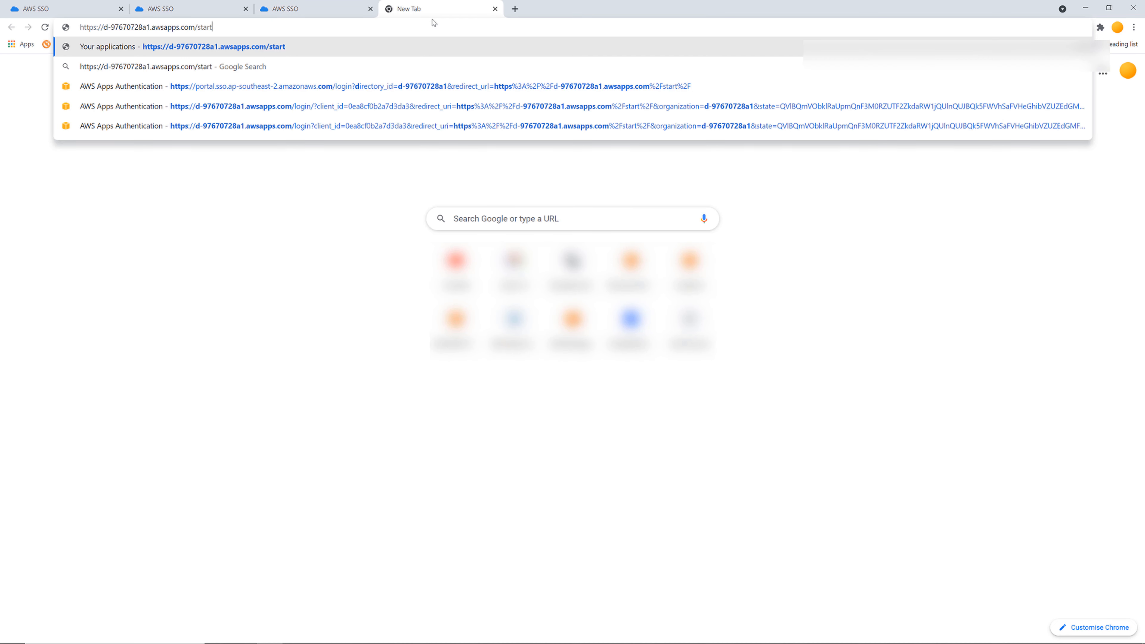
{"action": "key", "text": "Return"}
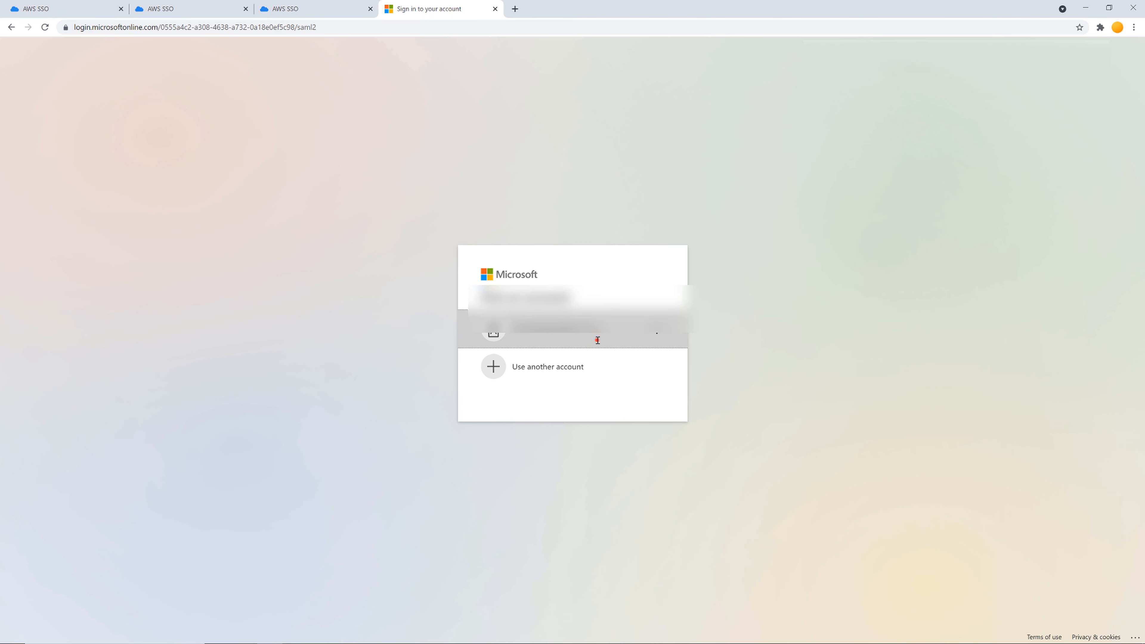
Step: Sign in to the user portal with the listed Microsoft account, entering the account password
{"action": "left_click", "coordinate": [591, 341]}
{"action": "type", "text": "••"}
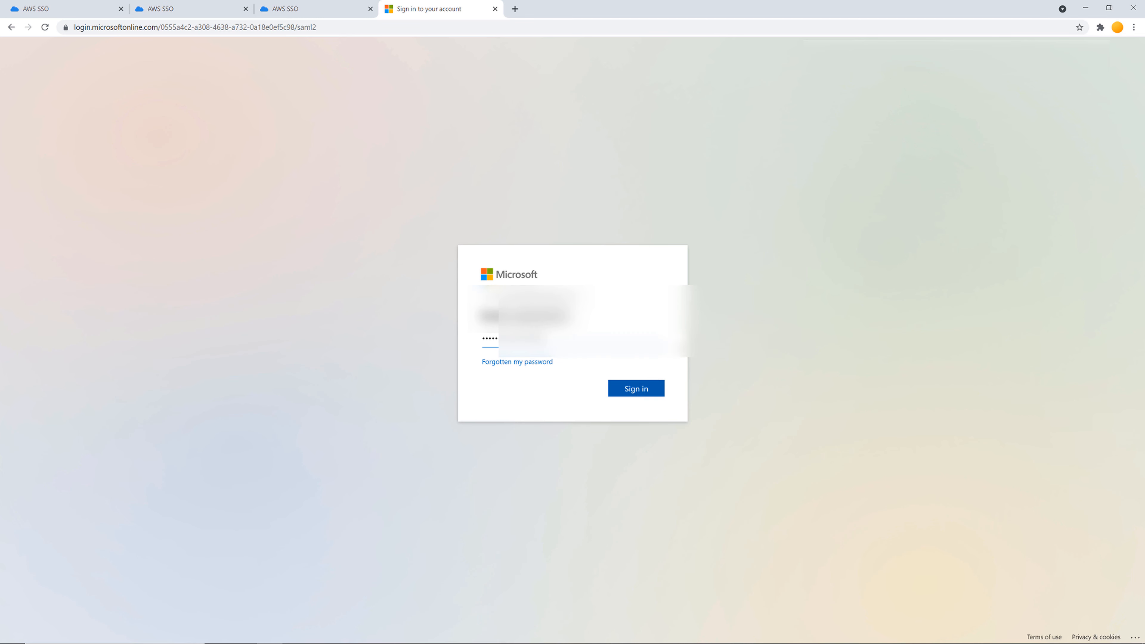
{"action": "left_click", "coordinate": [637, 388]}
{"action": "key", "text": "Return"}
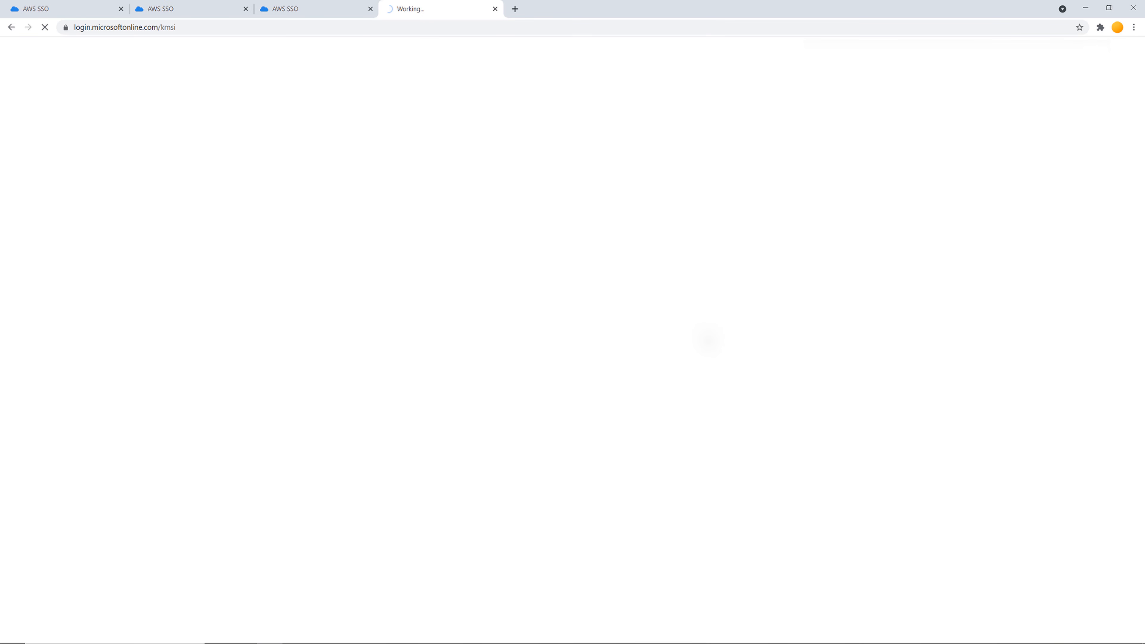
Step: List the available AWS accounts in the portal and open the camp1-env53 management console with the Billing permission set
{"action": "left_click", "coordinate": [400, 167]}
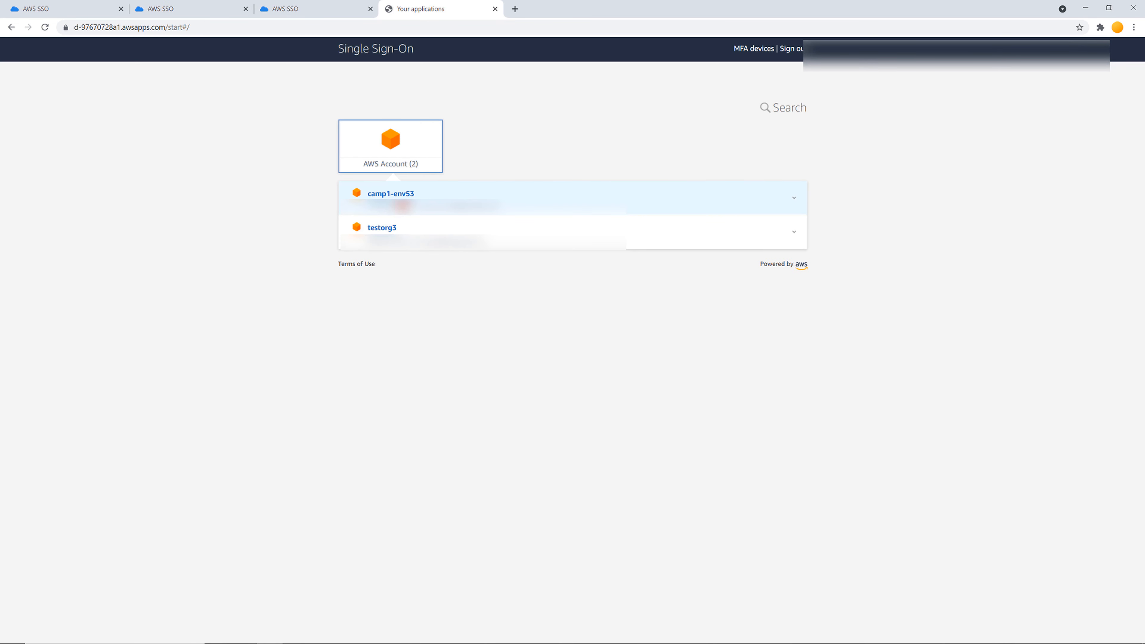
{"action": "left_click", "coordinate": [576, 228]}
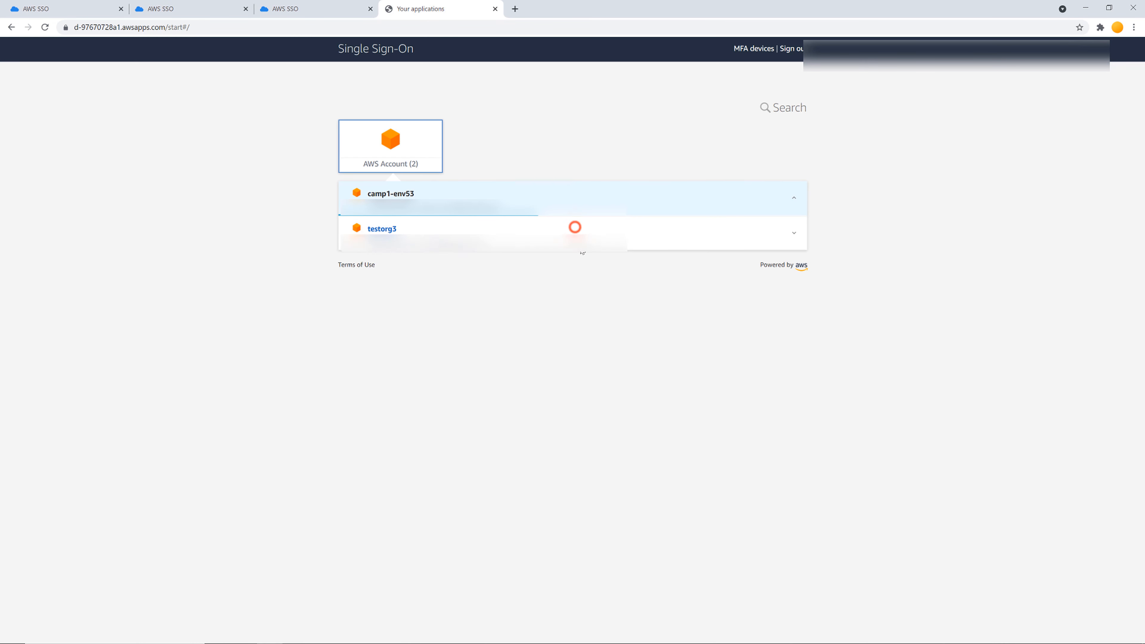
{"action": "left_click", "coordinate": [581, 252]}
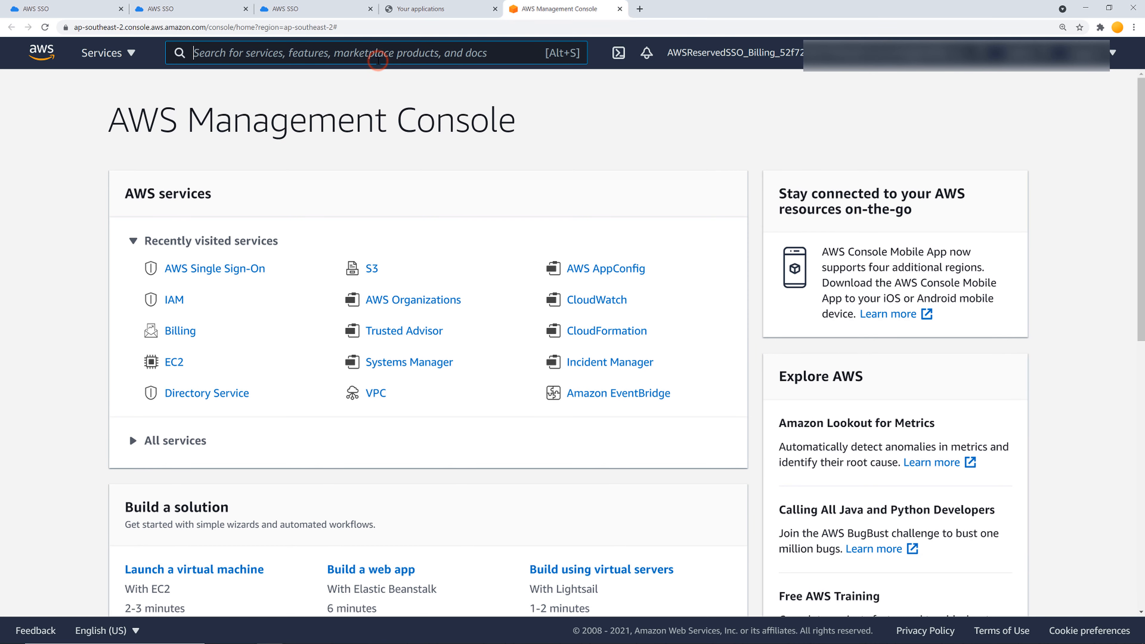
Step: Check the Billing role's access by opening the EC2 dashboard and the account's billing dashboard
{"action": "type", "text": "ec2"}
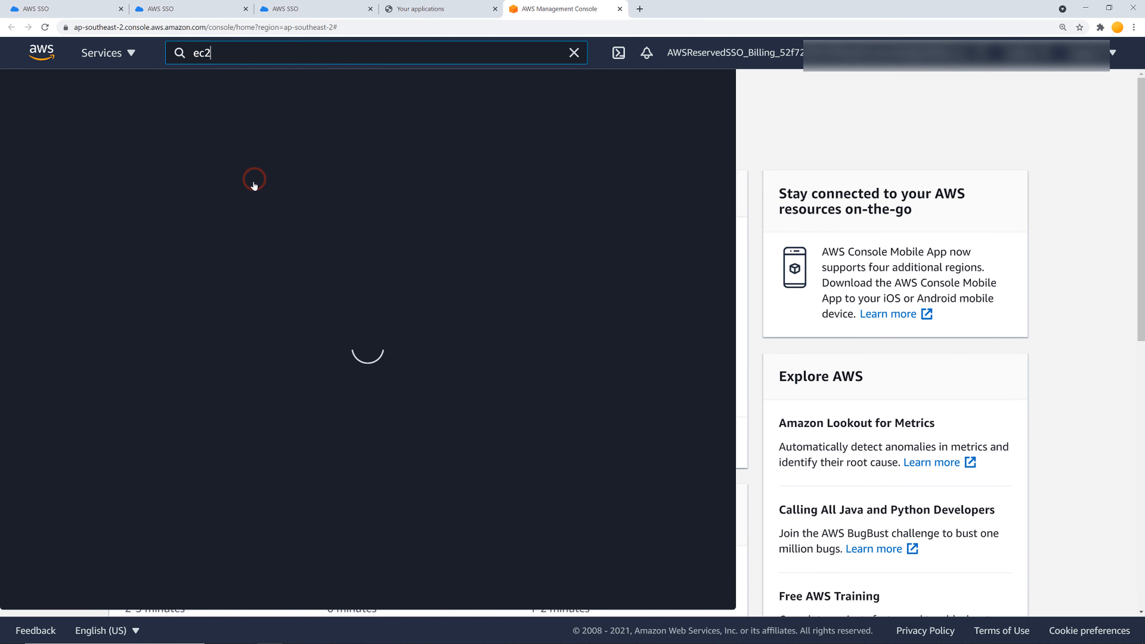
{"action": "left_click", "coordinate": [255, 184]}
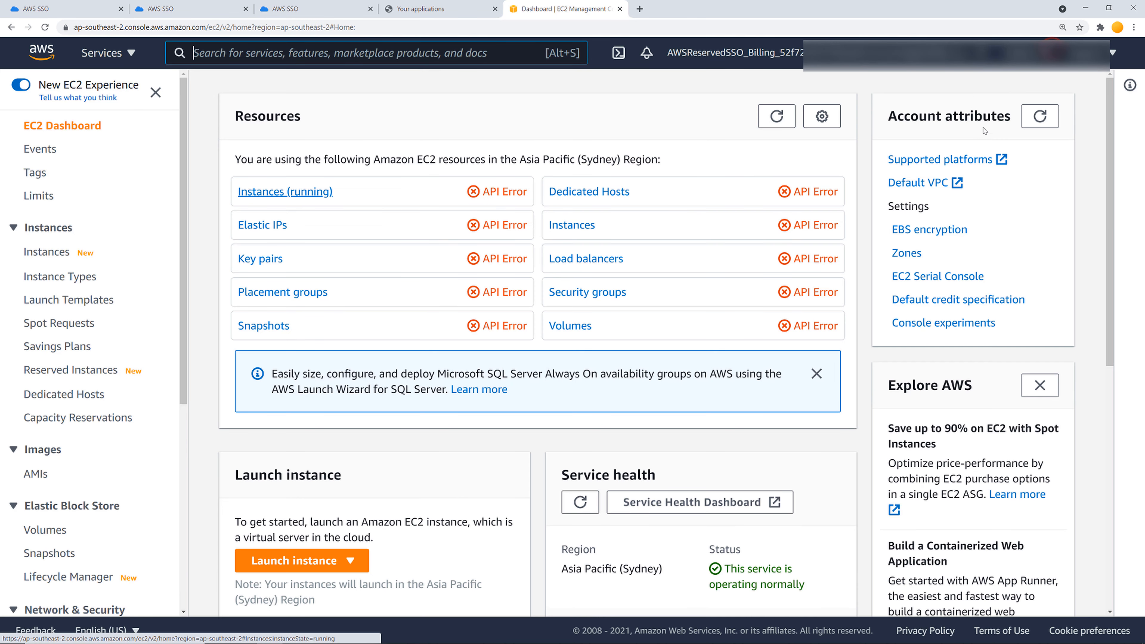
{"action": "left_click", "coordinate": [879, 53]}
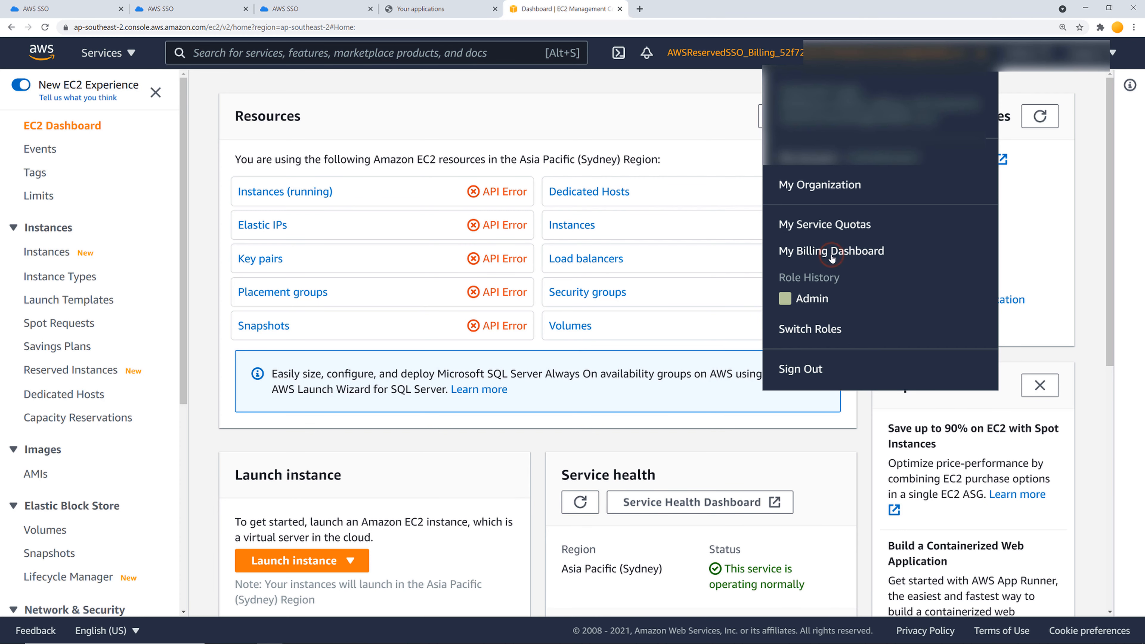
{"action": "left_click", "coordinate": [832, 253]}
{"action": "left_click", "coordinate": [831, 253]}
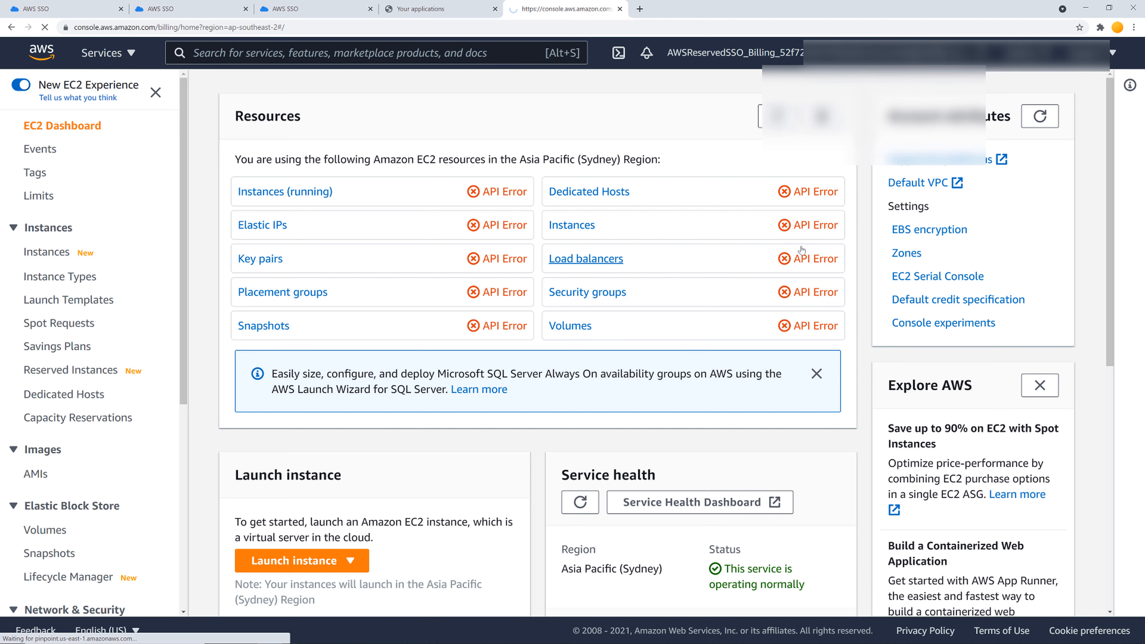